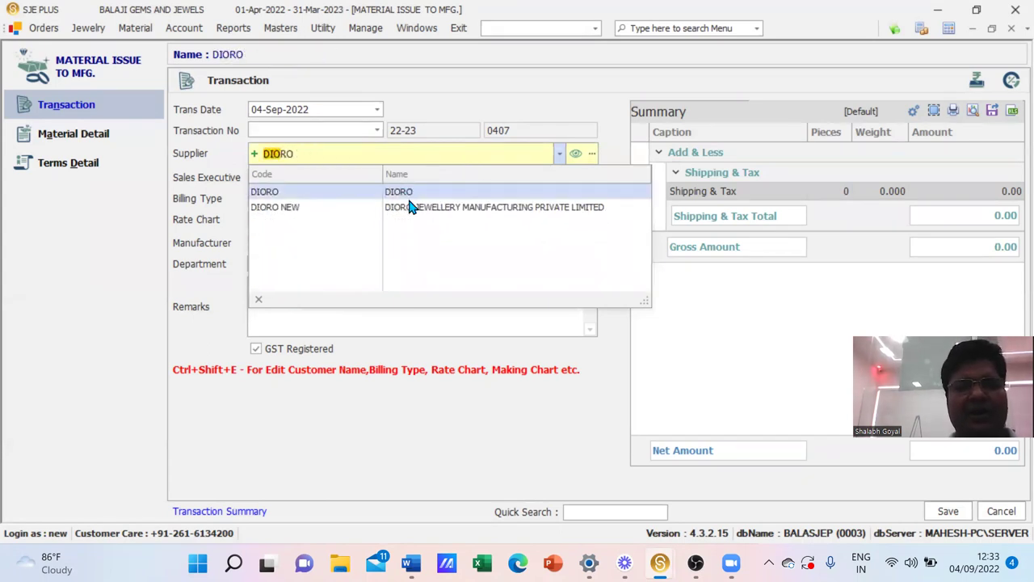
# Choose Dioro Jewellery Manufacturing Private Limited as the supplier and add gold item G995 to the material detail.
pyautogui.click(412, 208)
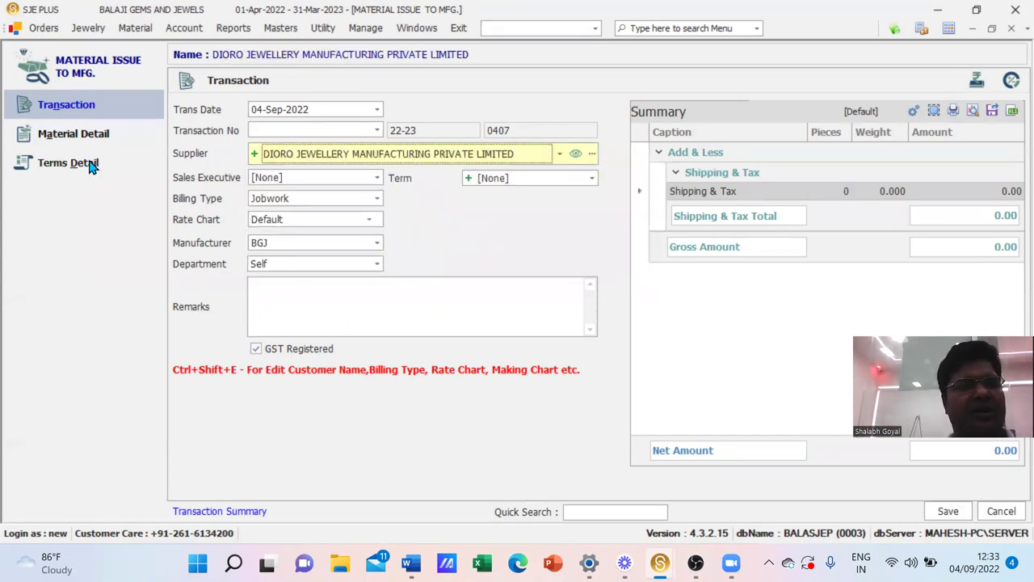
pyautogui.click(76, 135)
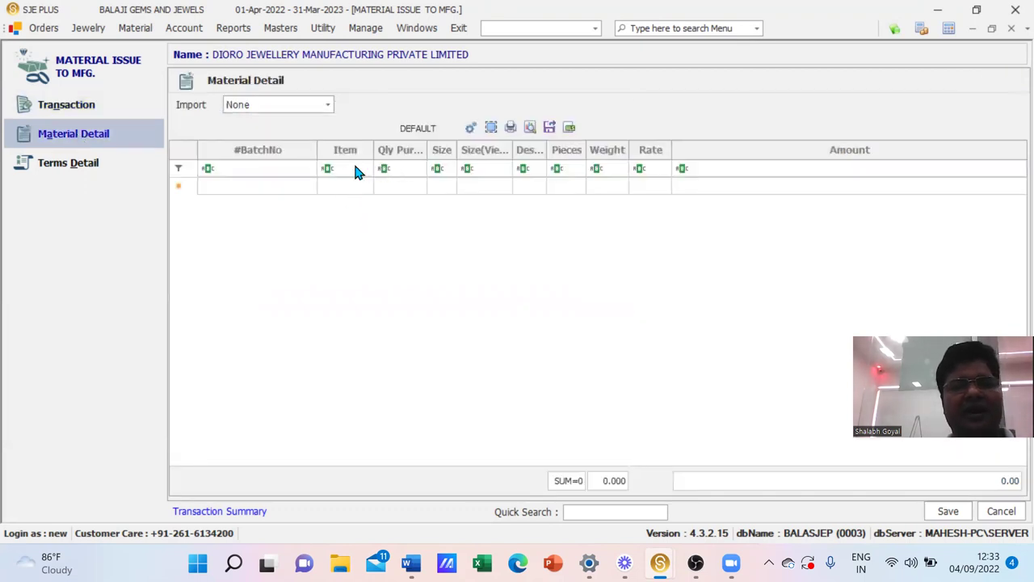
pyautogui.click(351, 186)
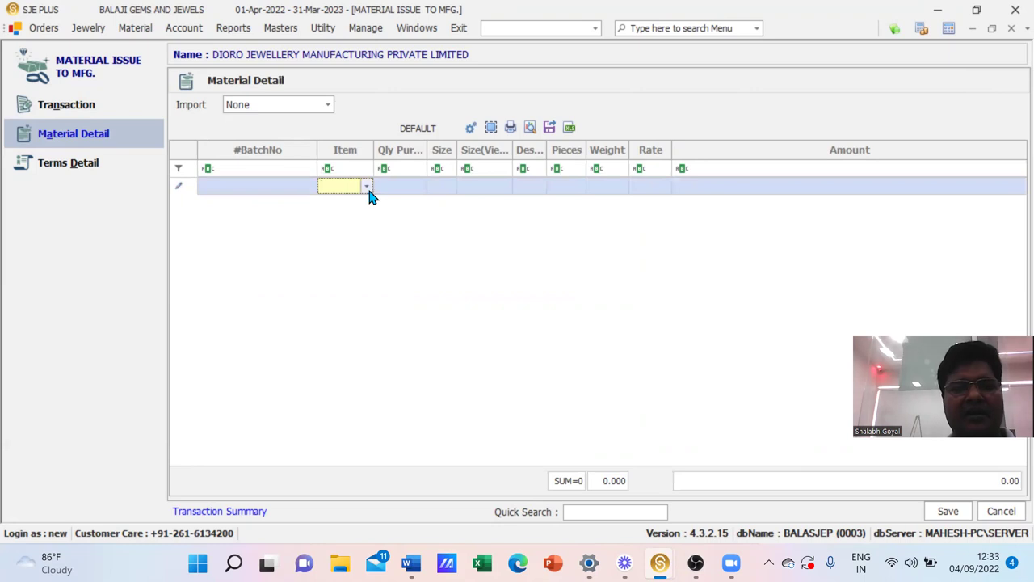
pyautogui.write('99')
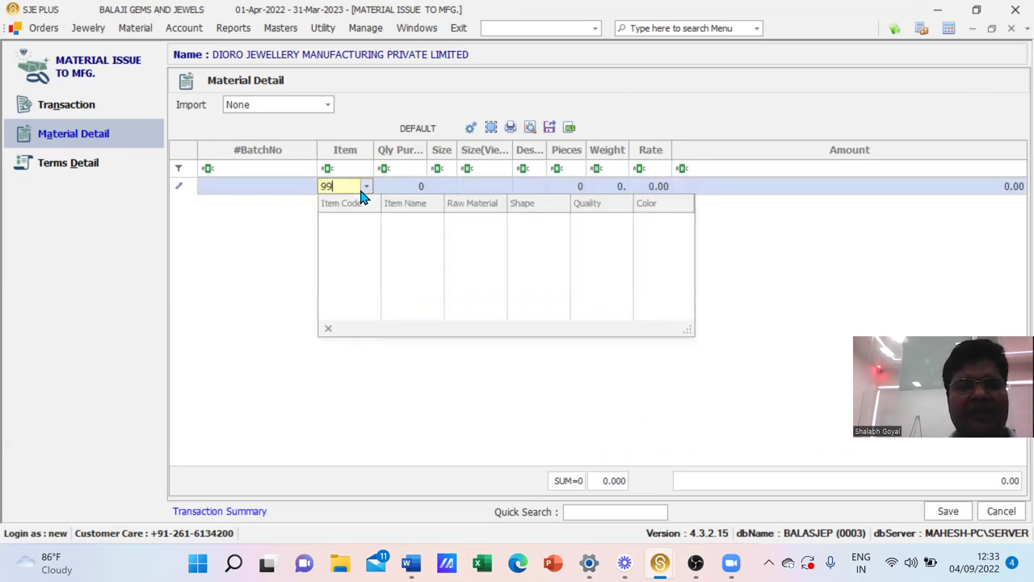
pyautogui.press('BackSpace')
pyautogui.press('BackSpace')
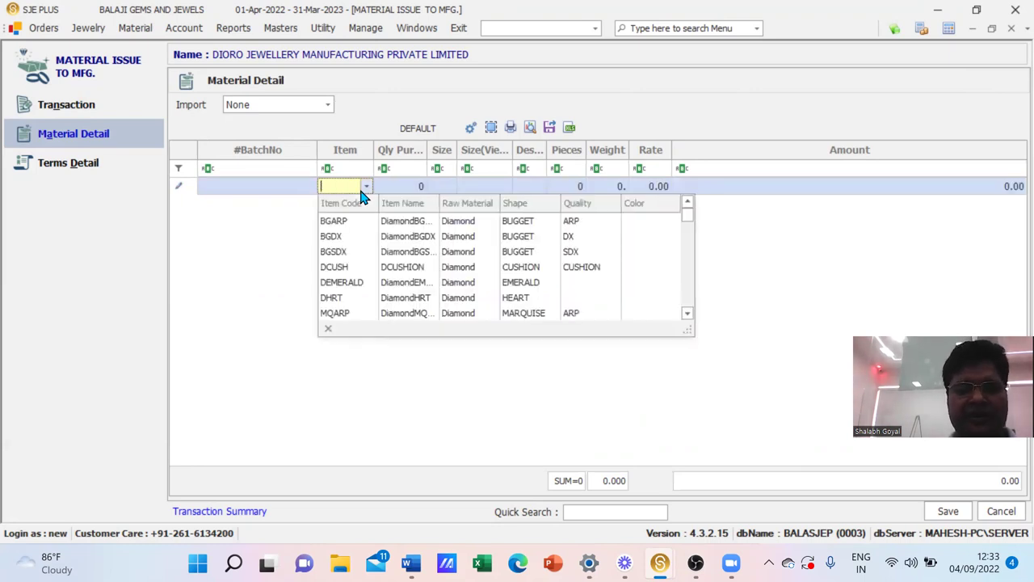
pyautogui.write('G14KT')
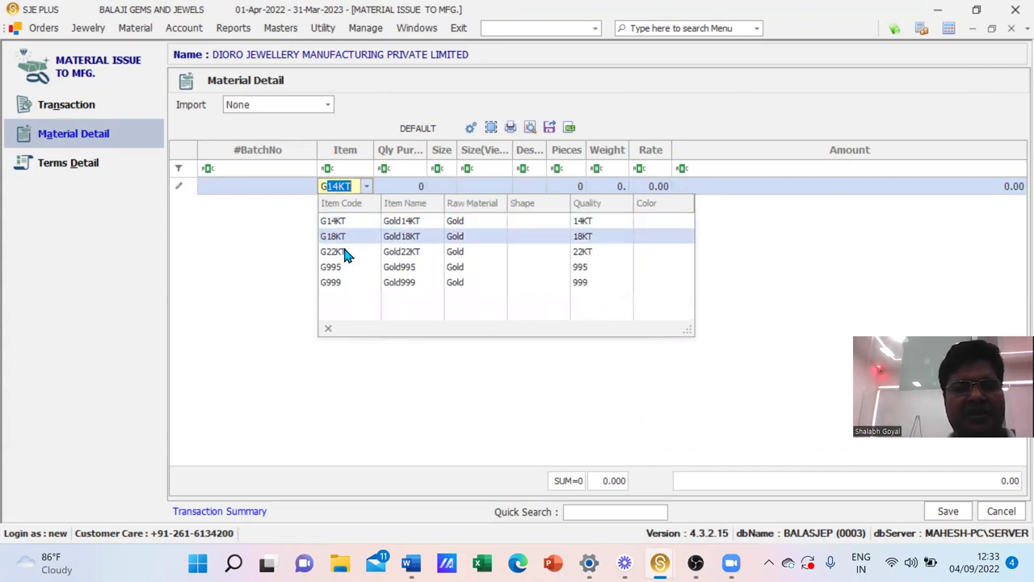
pyautogui.click(343, 266)
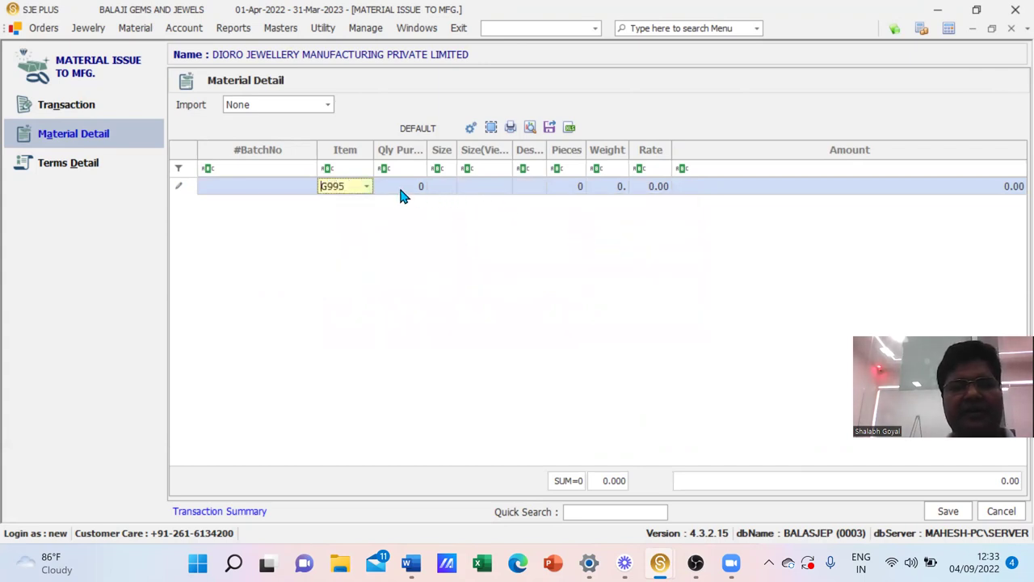
pyautogui.press('Return')
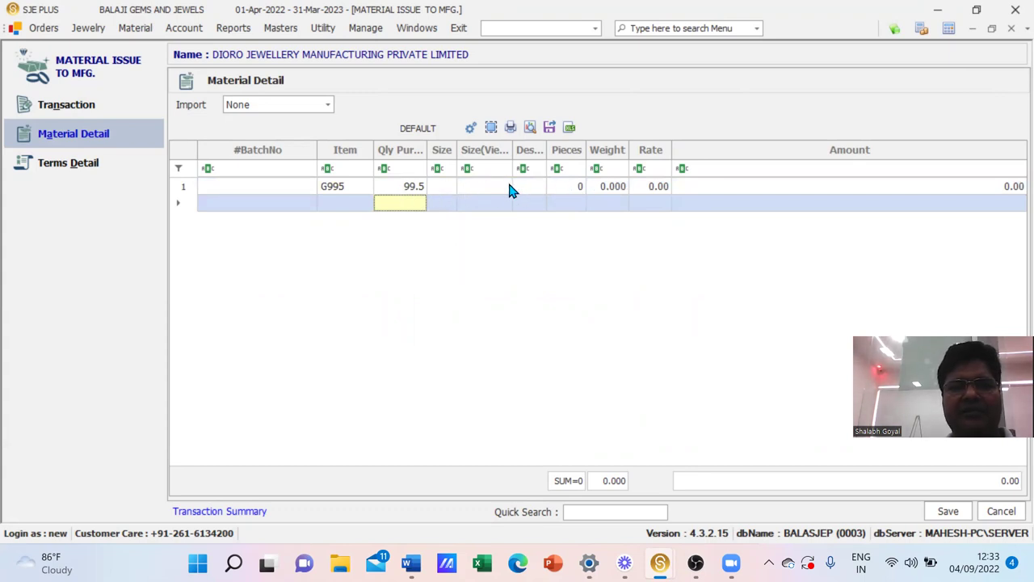
# Set the G995 line's weight to 100 and its rate to 5200, and save the material issue.
pyautogui.click(529, 192)
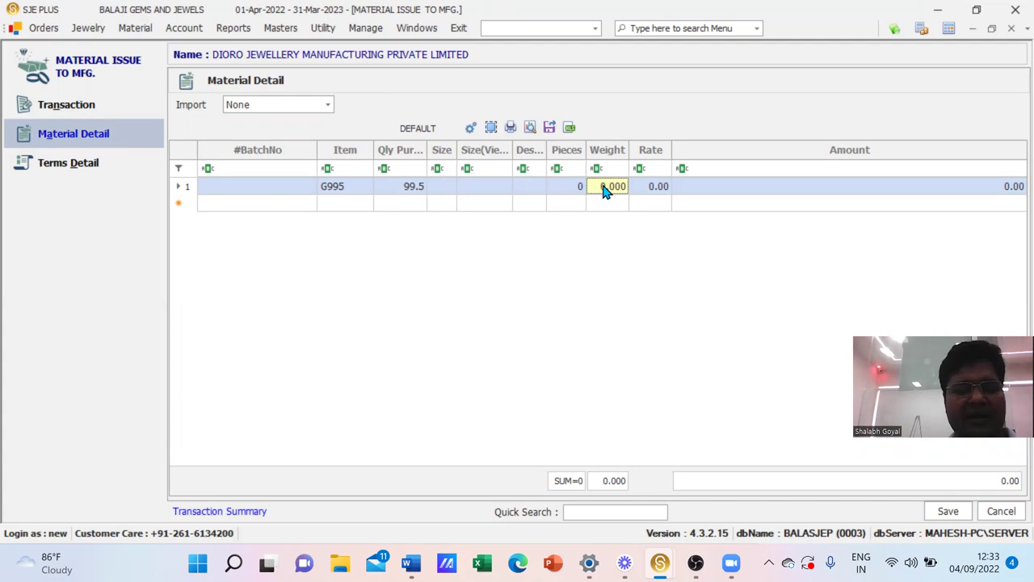
pyautogui.write('100')
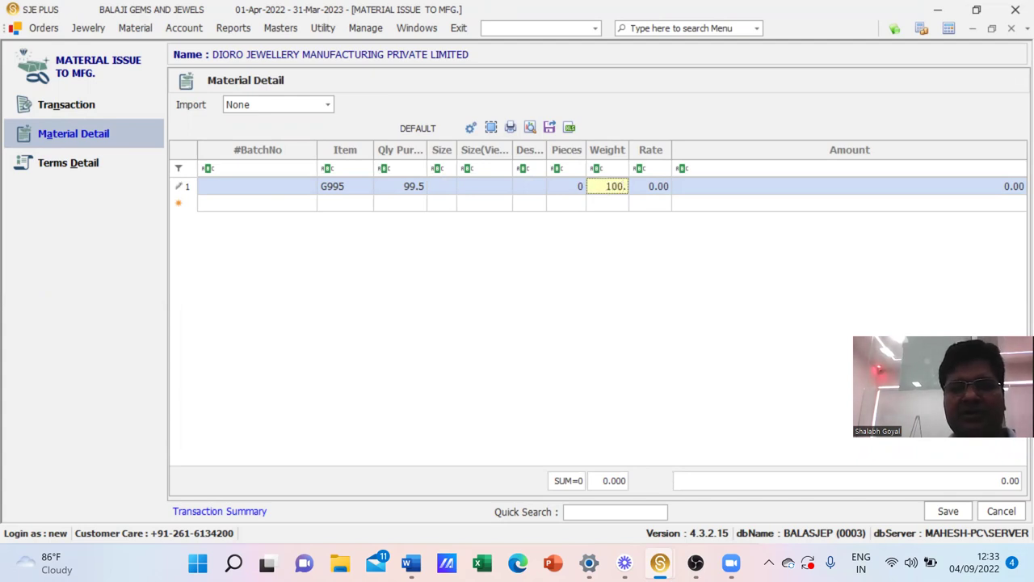
pyautogui.click(662, 186)
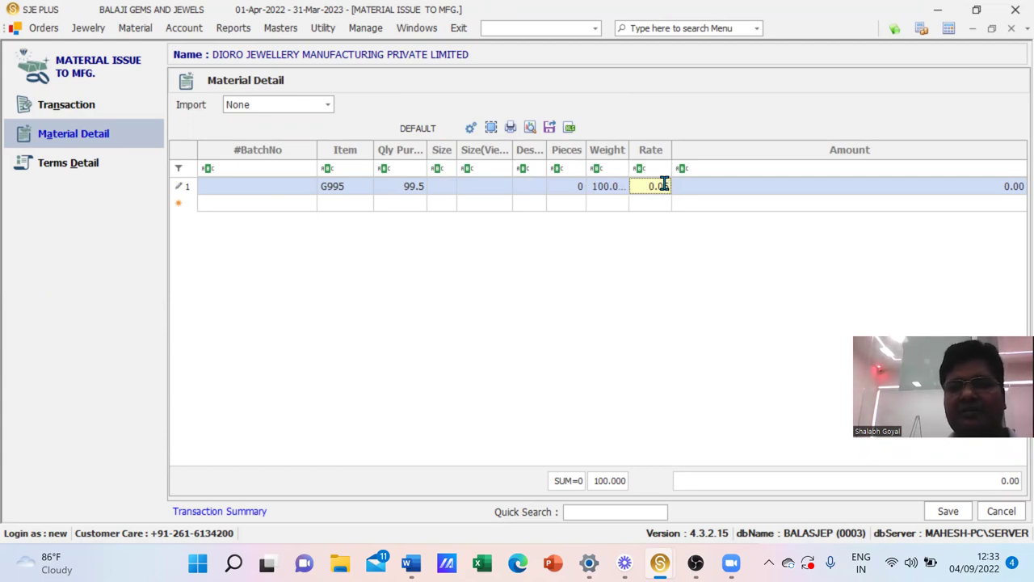
pyautogui.write('52')
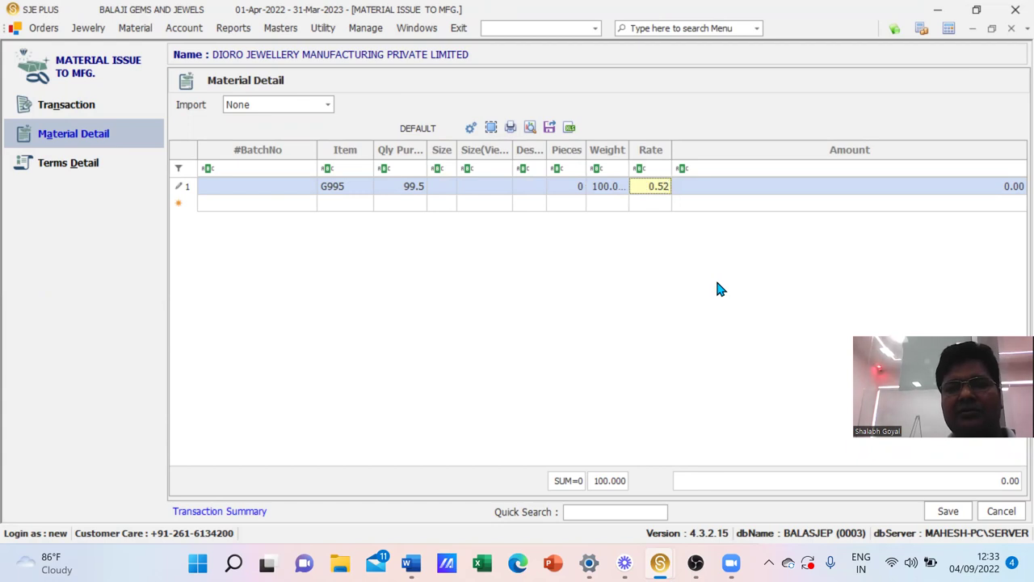
pyautogui.press('BackSpace')
pyautogui.press('BackSpace')
pyautogui.press('BackSpace')
pyautogui.press('BackSpace')
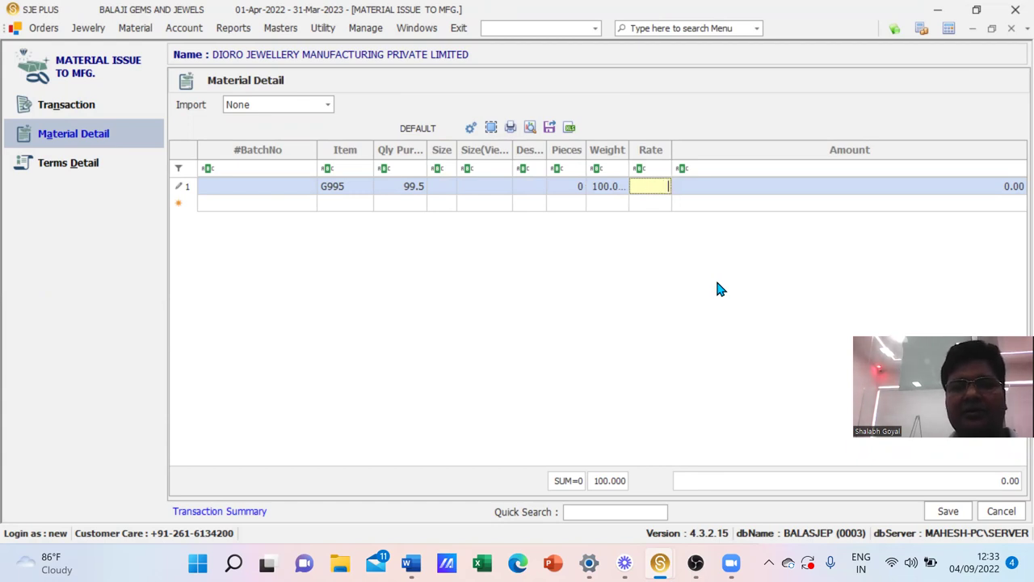
pyautogui.write('5200')
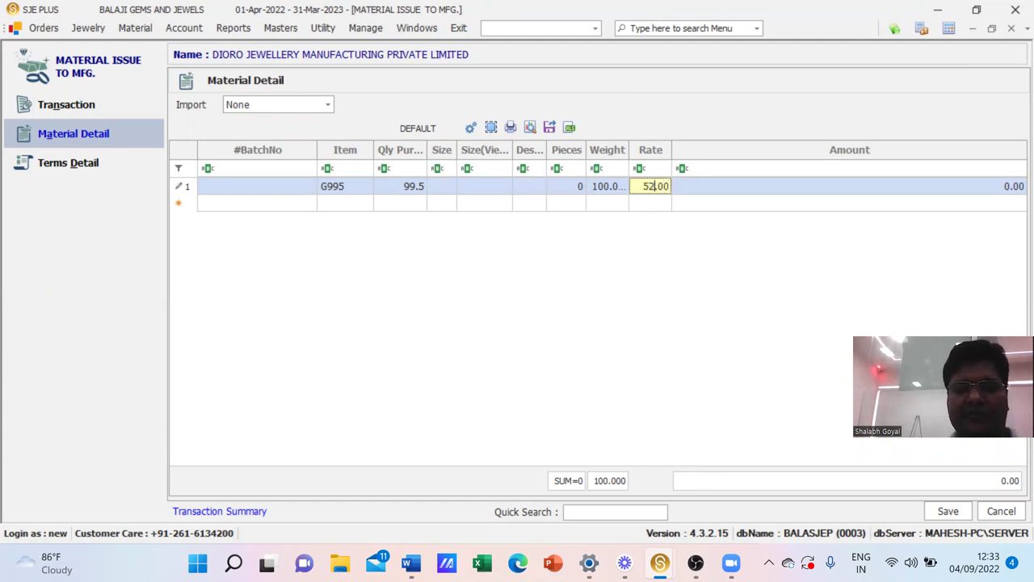
pyautogui.press('Return')
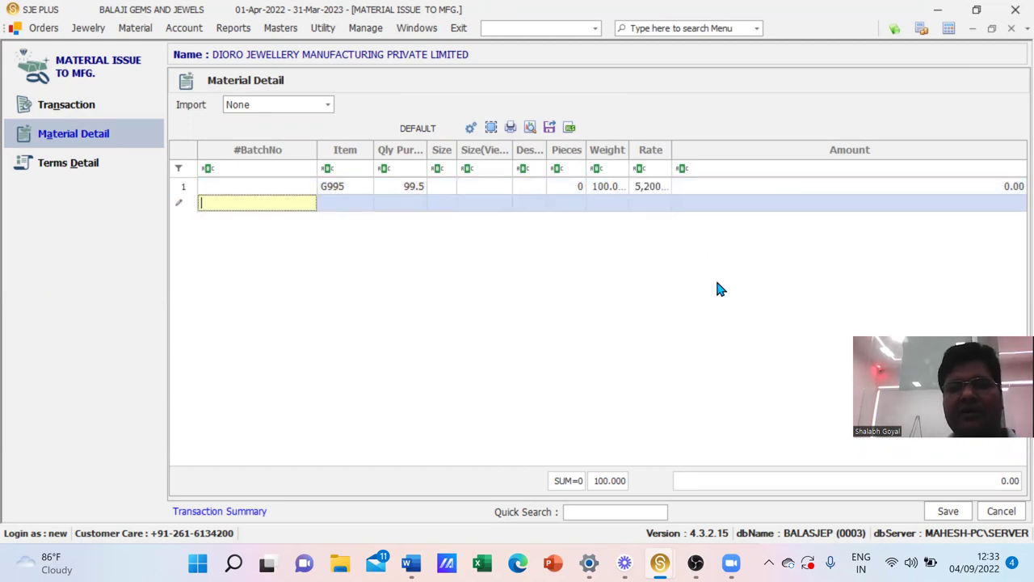
pyautogui.click(950, 512)
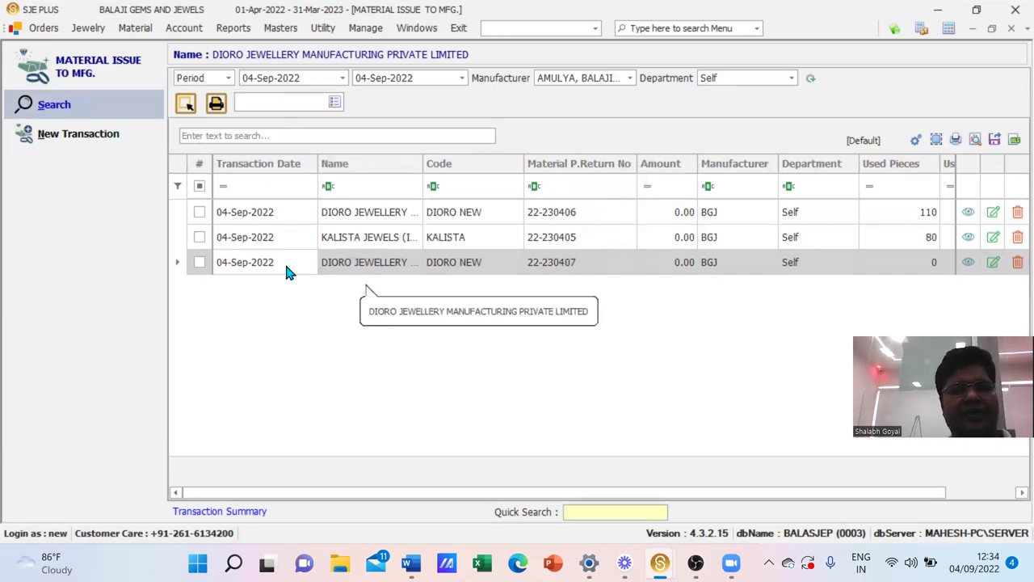
# Preview the Material Delivery Challan for the newly saved Dioro material issue, and close the preview.
pyautogui.click(200, 263)
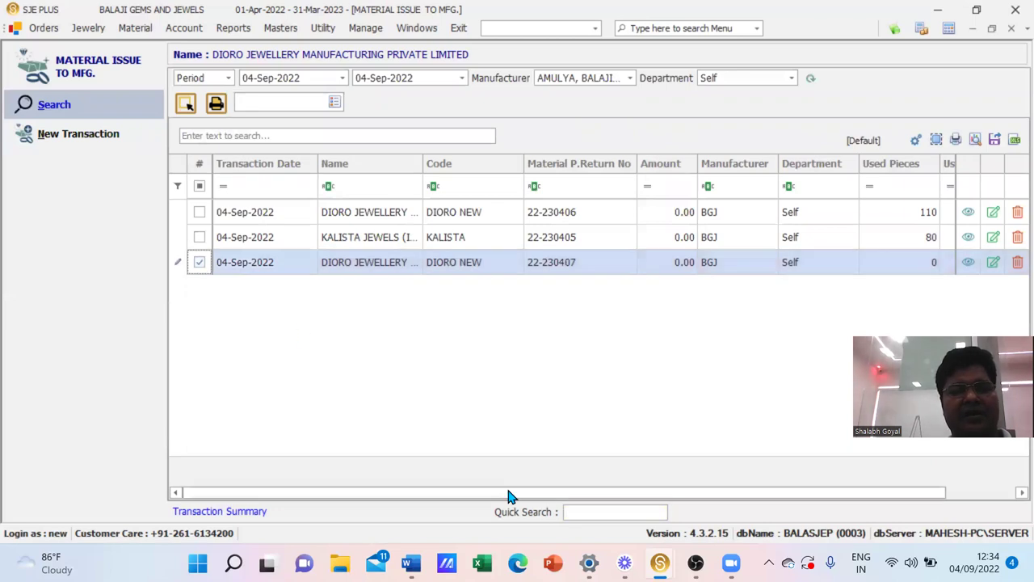
pyautogui.click(217, 106)
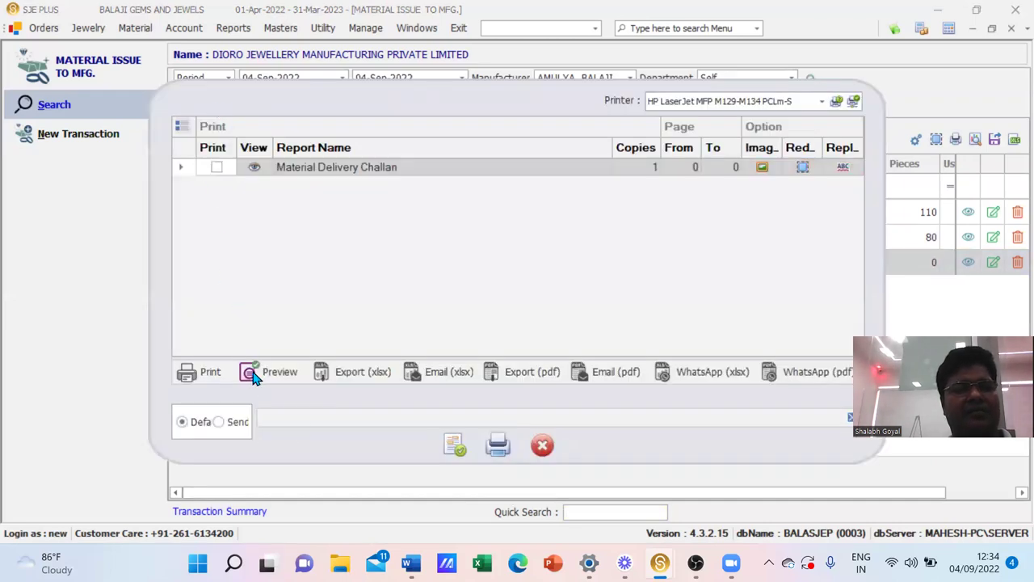
pyautogui.click(216, 168)
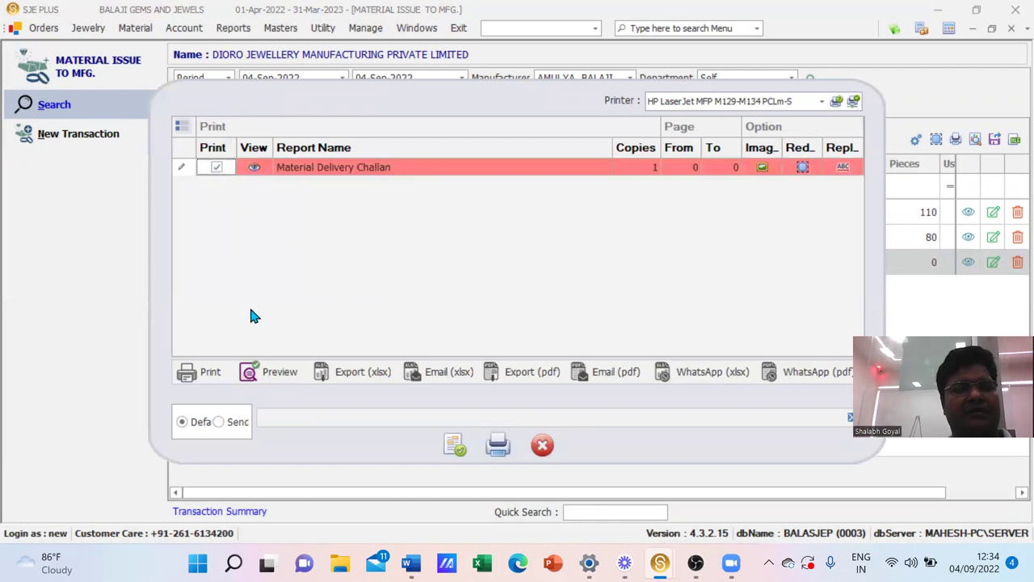
pyautogui.click(277, 375)
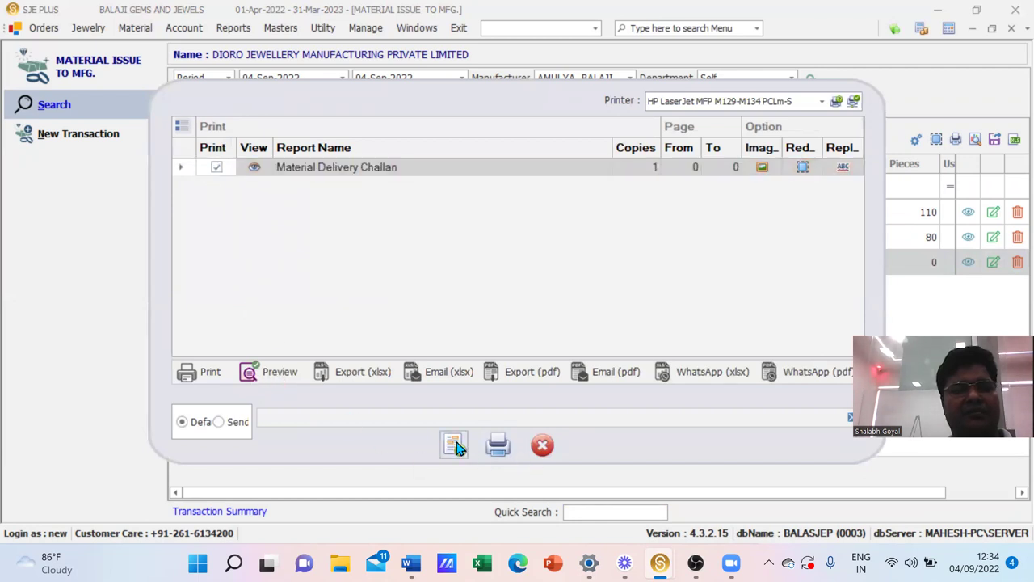
pyautogui.click(494, 451)
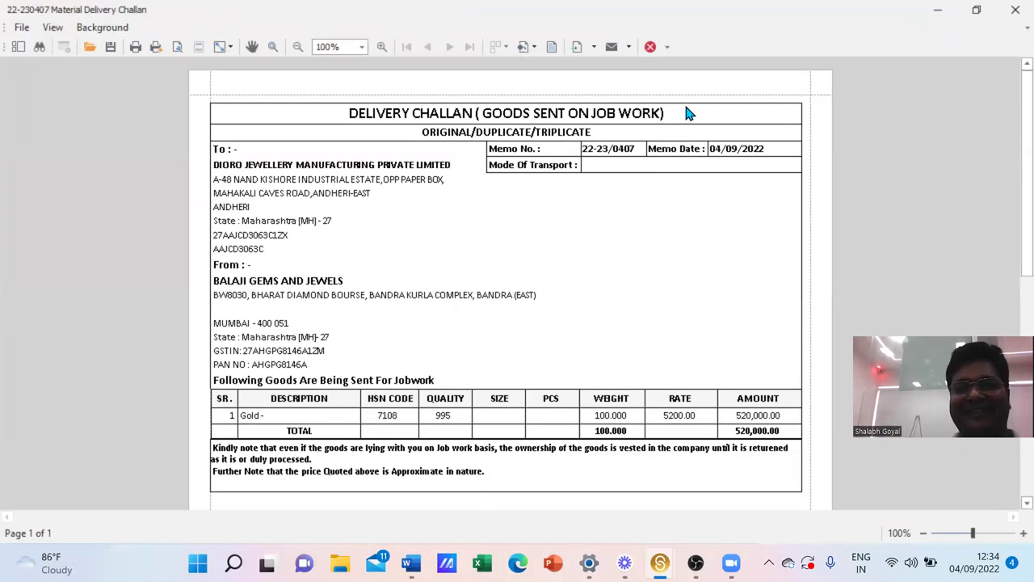
pyautogui.click(654, 48)
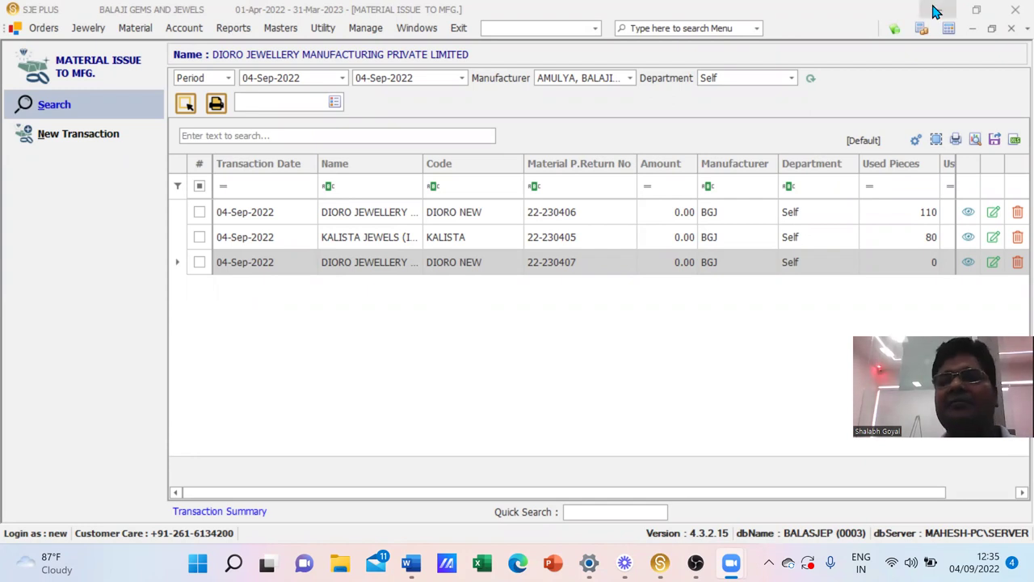
# Close the material issue window and start a new inward under Self Inward (Purchase/ReadyMade).
pyautogui.click(1011, 30)
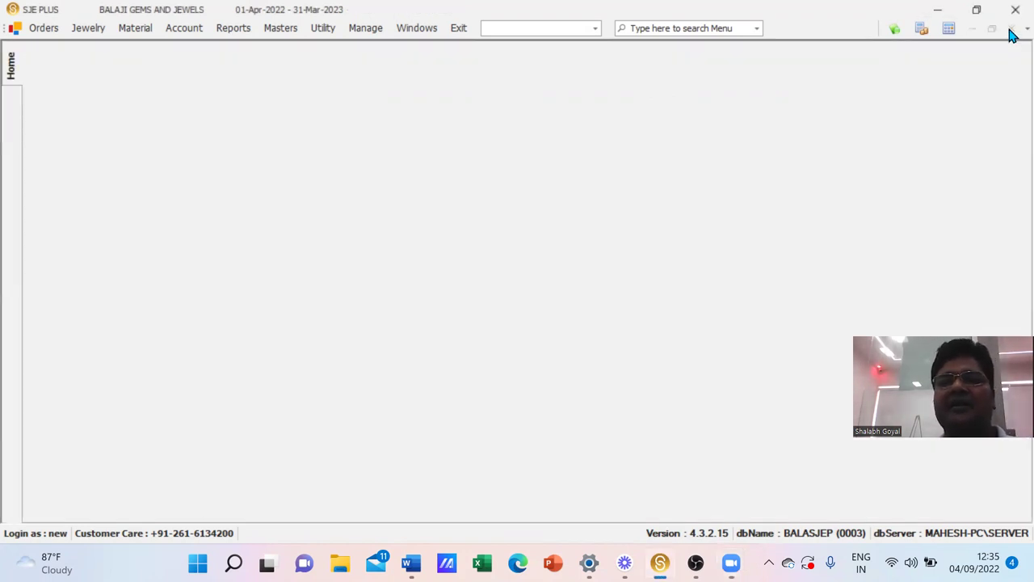
pyautogui.click(87, 32)
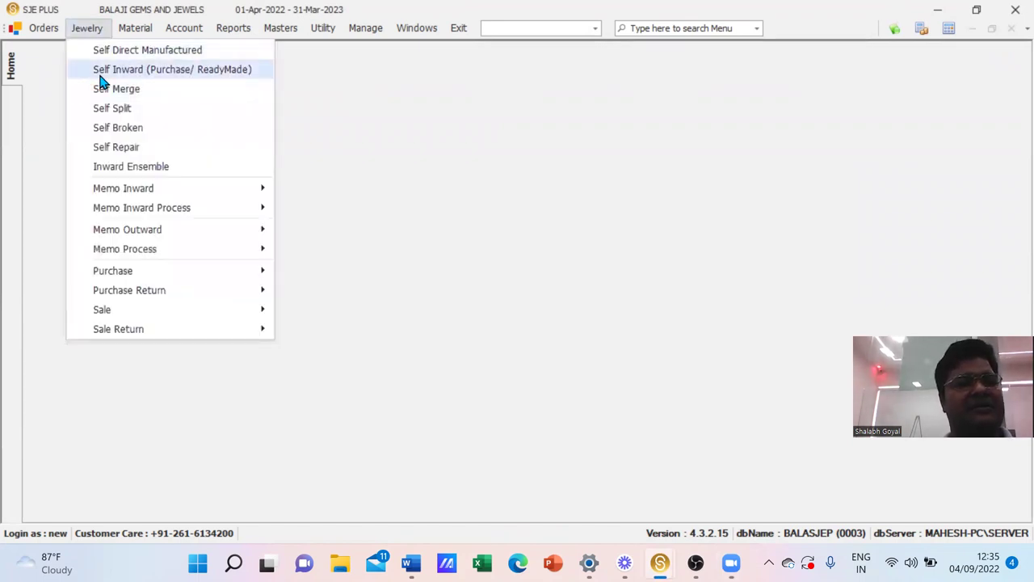
pyautogui.click(103, 76)
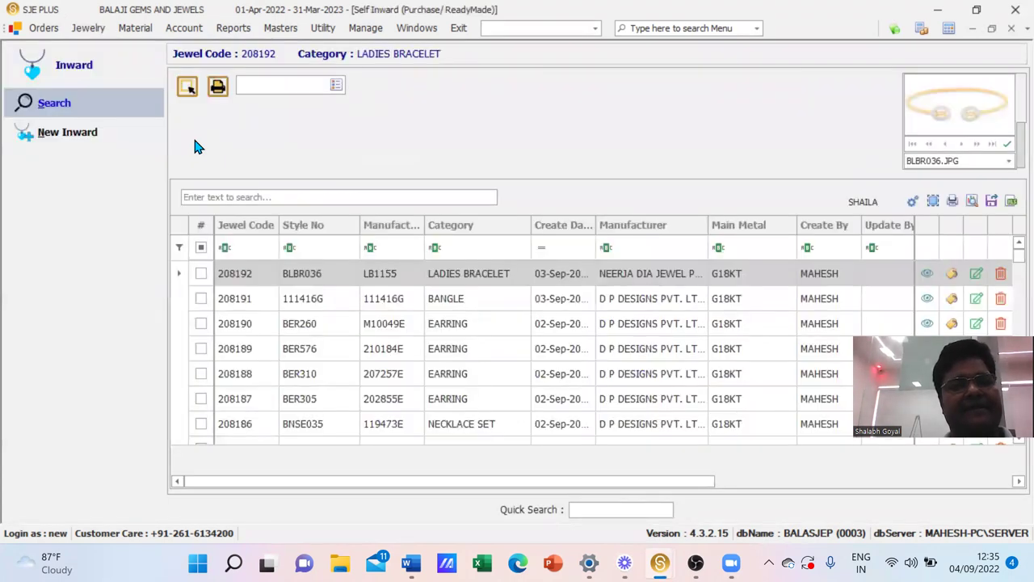
pyautogui.click(92, 134)
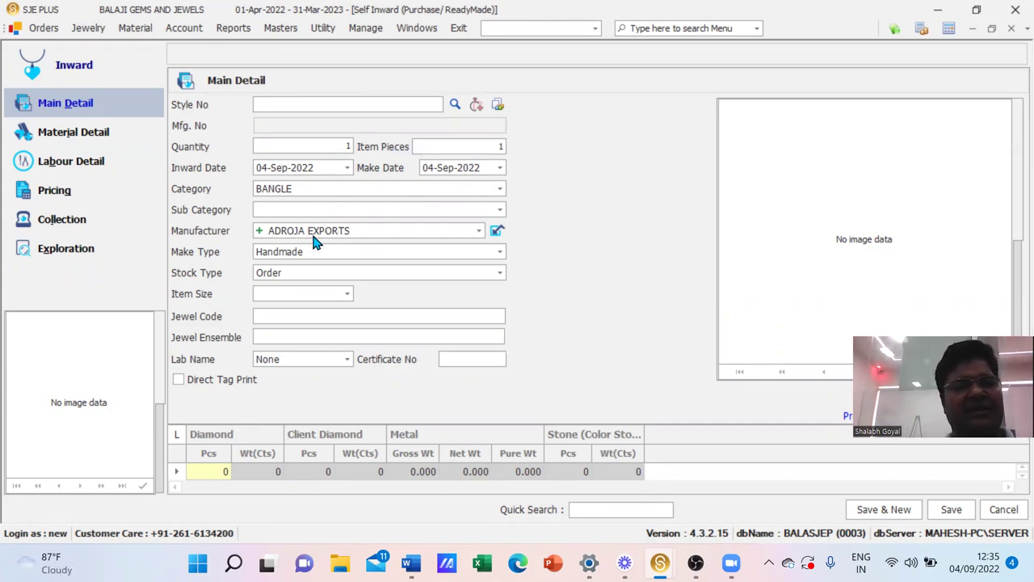
# Set the manufacturer of the new inward to KALISTA JEWELS (I) PVT. LTD.
pyautogui.click(410, 236)
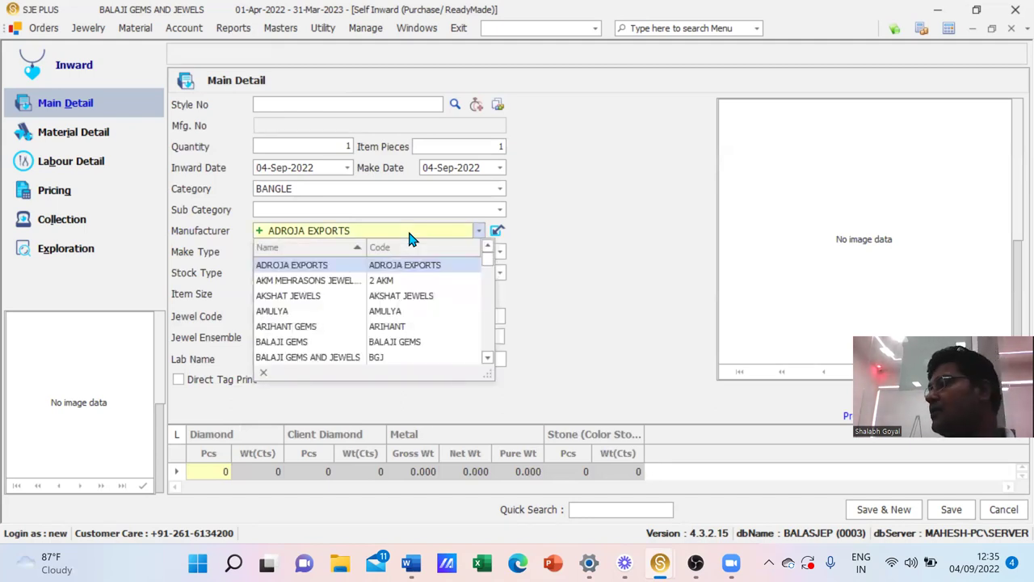
pyautogui.write('KALISTA JEWELS (I) PVT. LTD.')
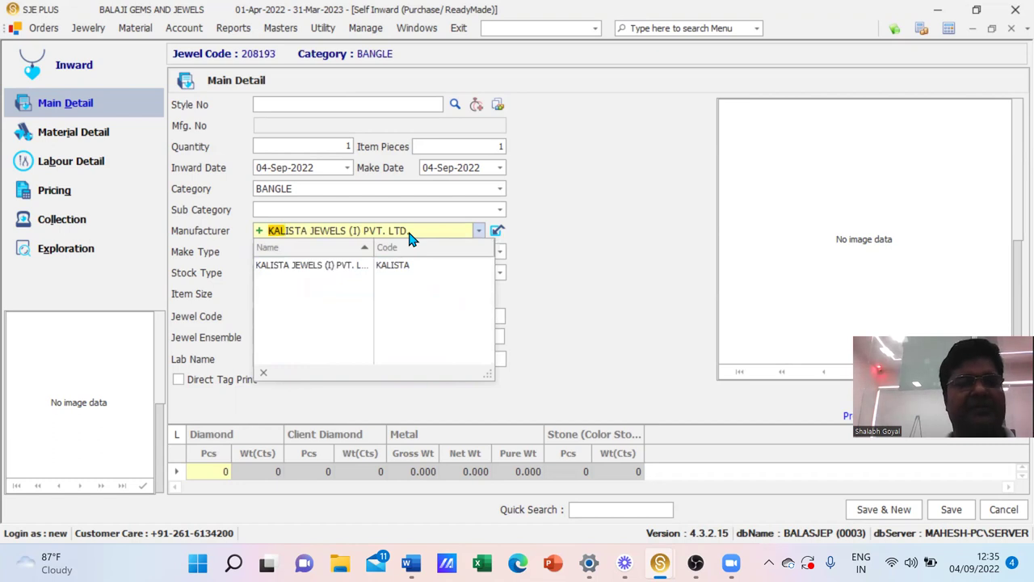
pyautogui.click(292, 270)
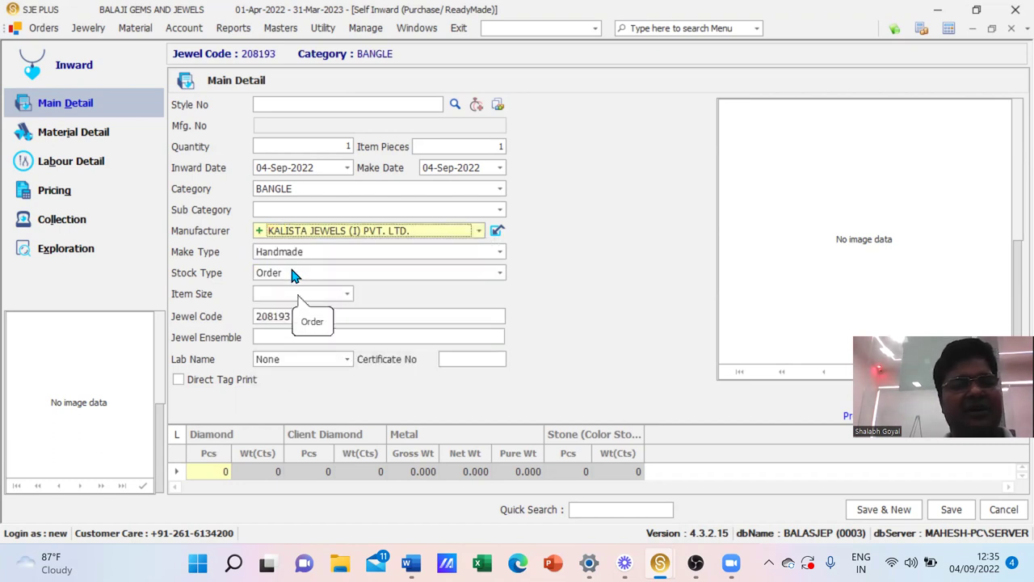
# Load the first pending BGBR008 gents bracelet order from the manufacturer's order list into the inward.
pyautogui.click(498, 233)
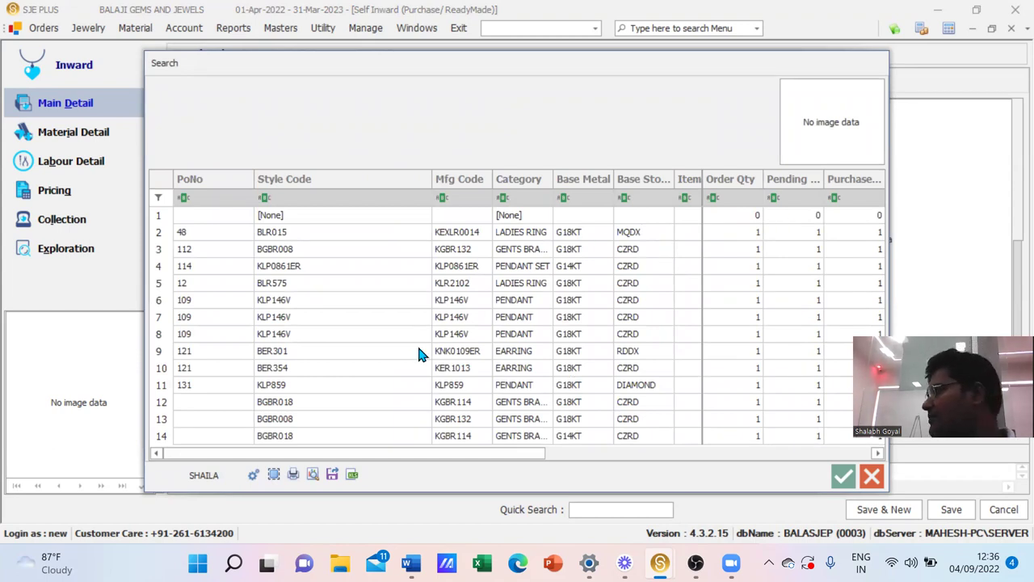
pyautogui.click(561, 385)
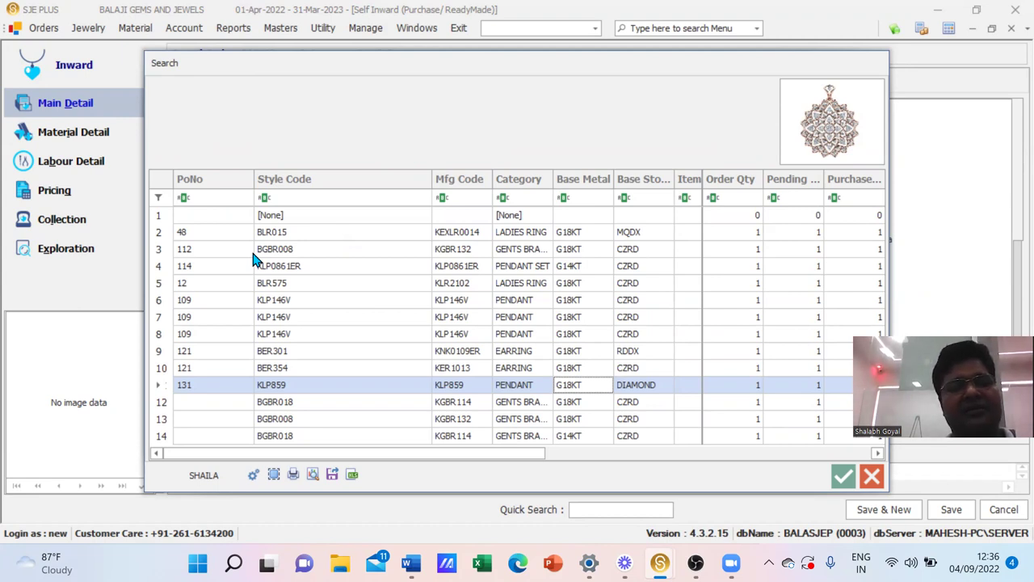
pyautogui.click(185, 252)
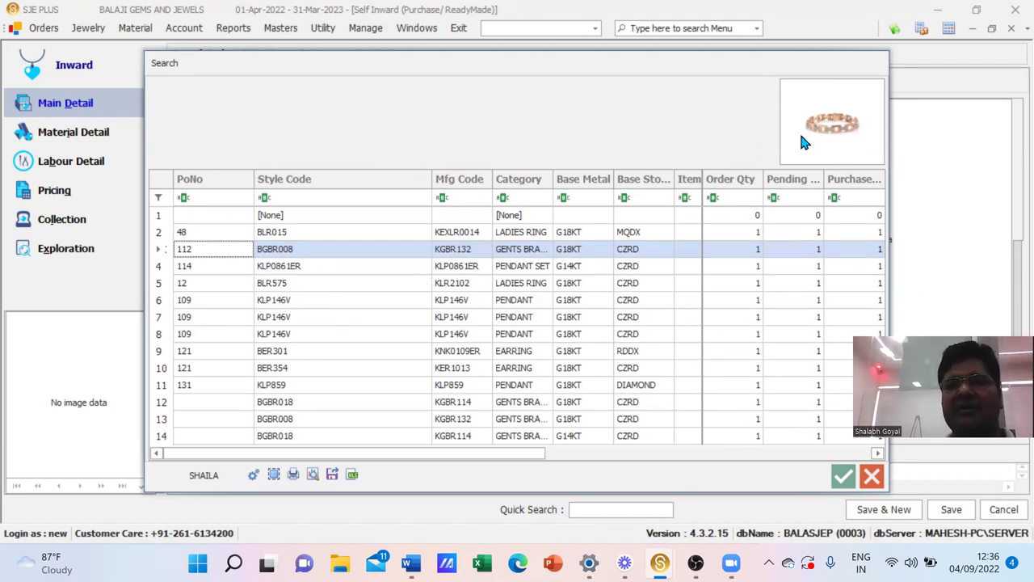
pyautogui.click(847, 485)
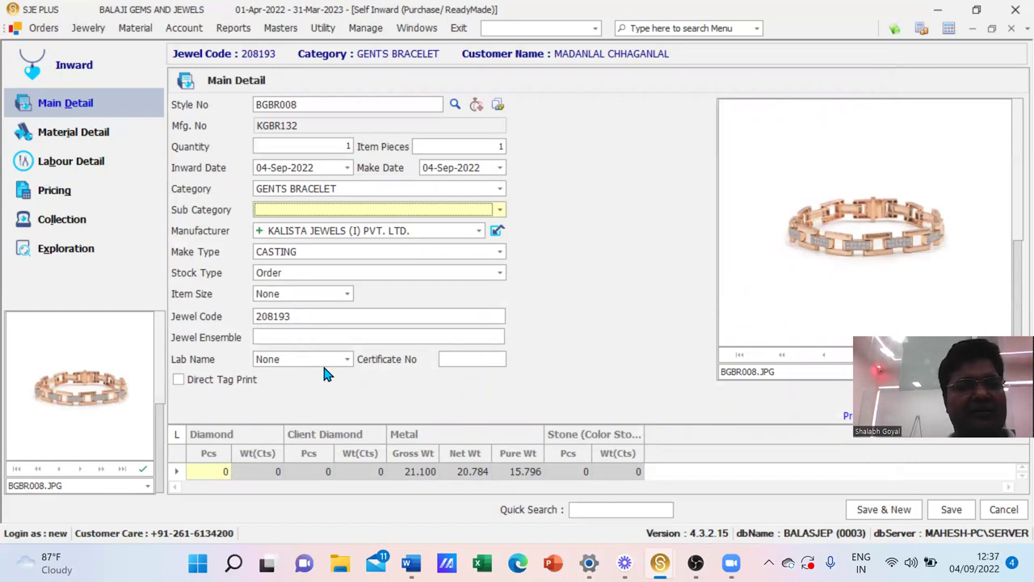
# Set the weight of the G18KT gold in the inward's material details to 20.090.
pyautogui.click(87, 135)
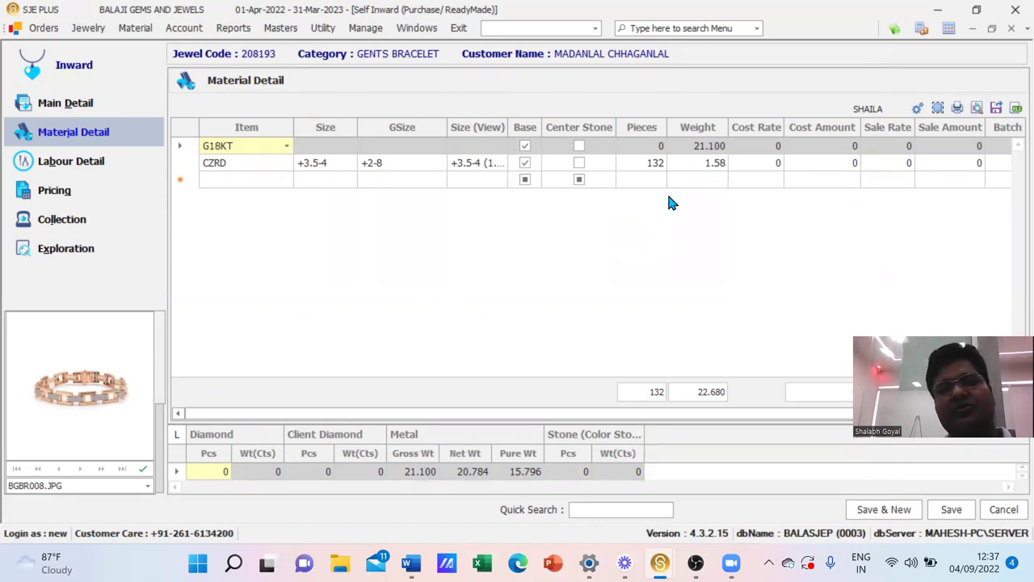
pyautogui.click(711, 150)
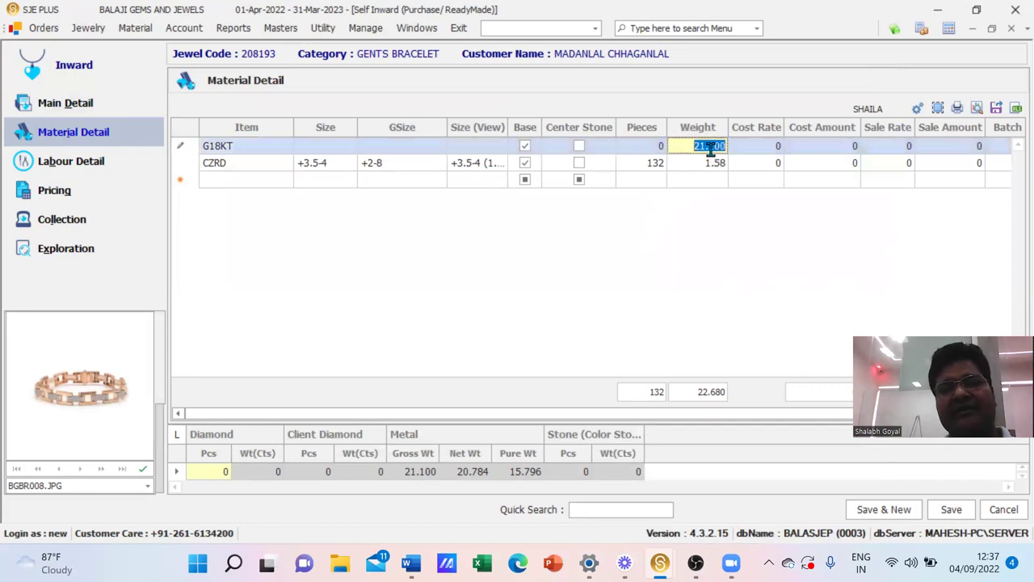
pyautogui.write('20.0')
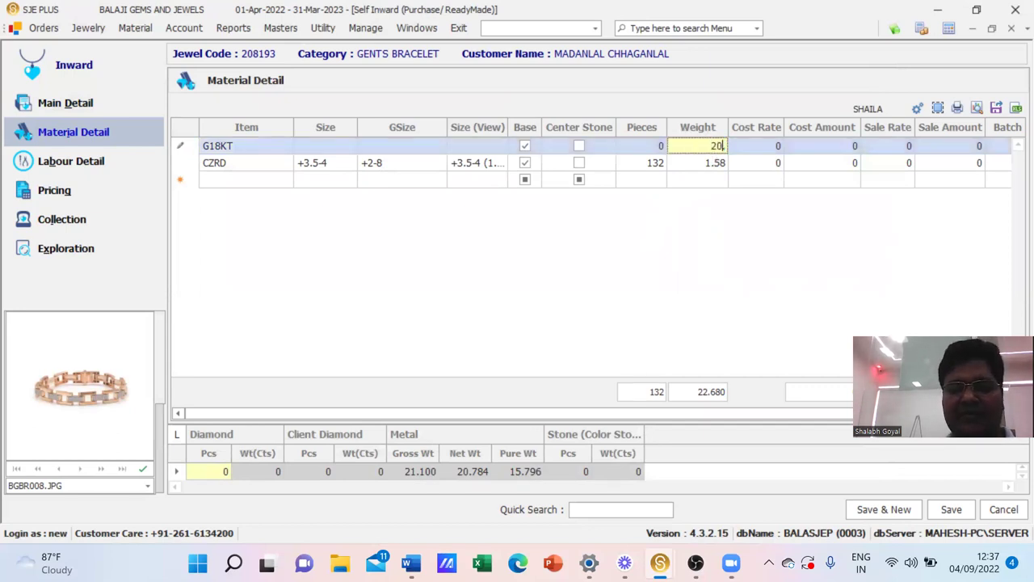
pyautogui.write('90')
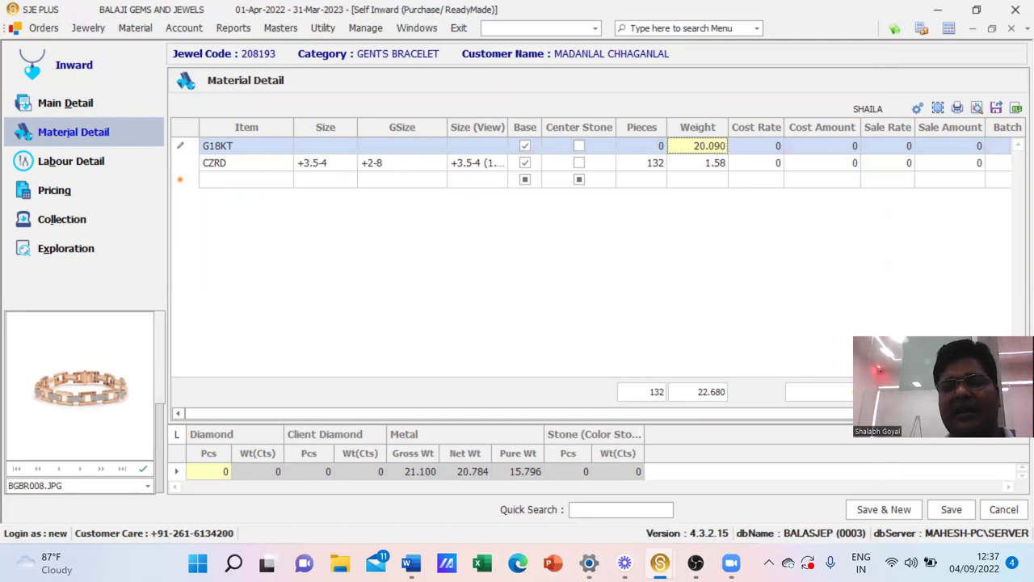
# Set the CZRD stone row to 130 pieces with a weight of 1.48.
pyautogui.click(652, 163)
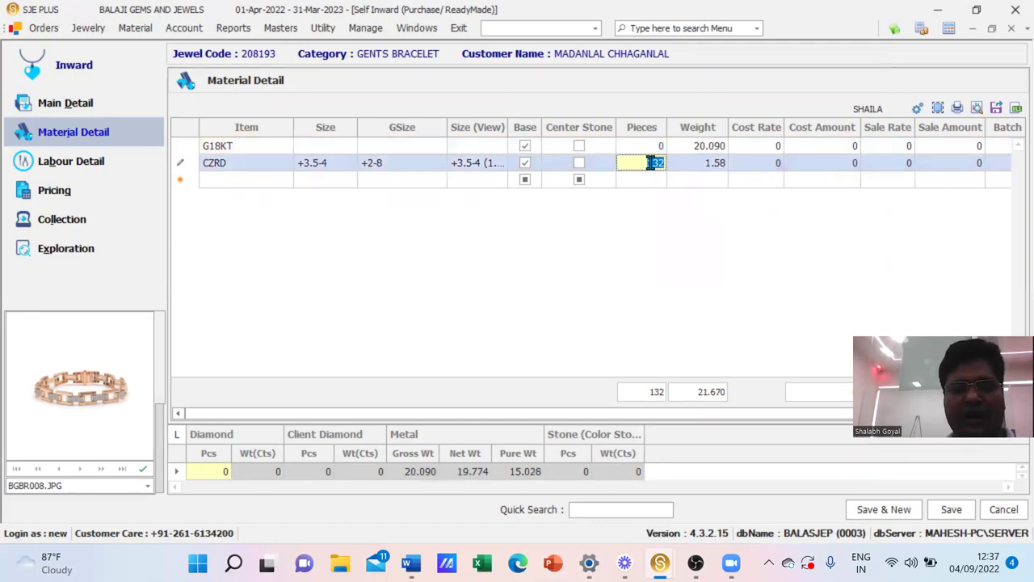
pyautogui.press('BackSpace')
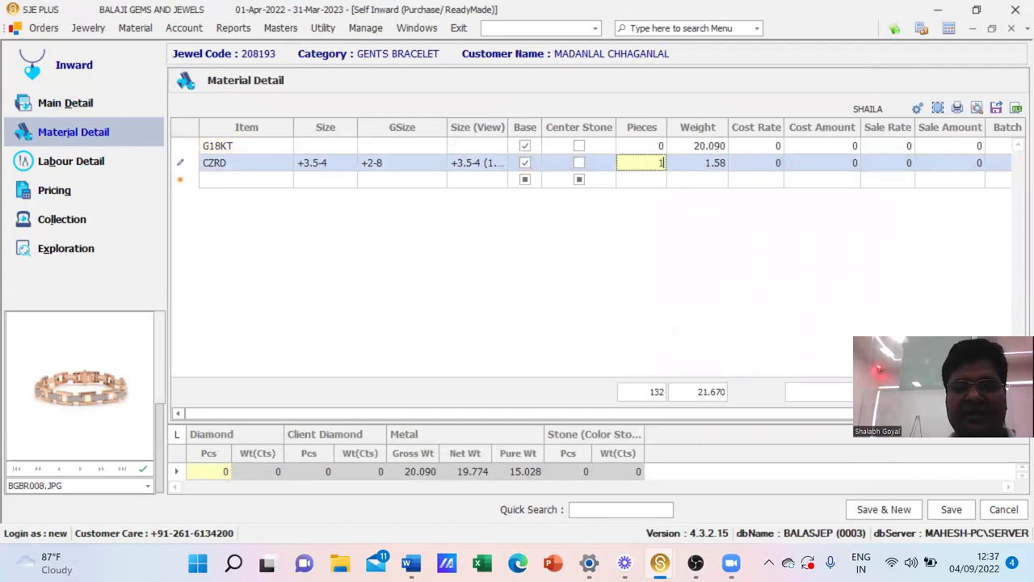
pyautogui.write('130')
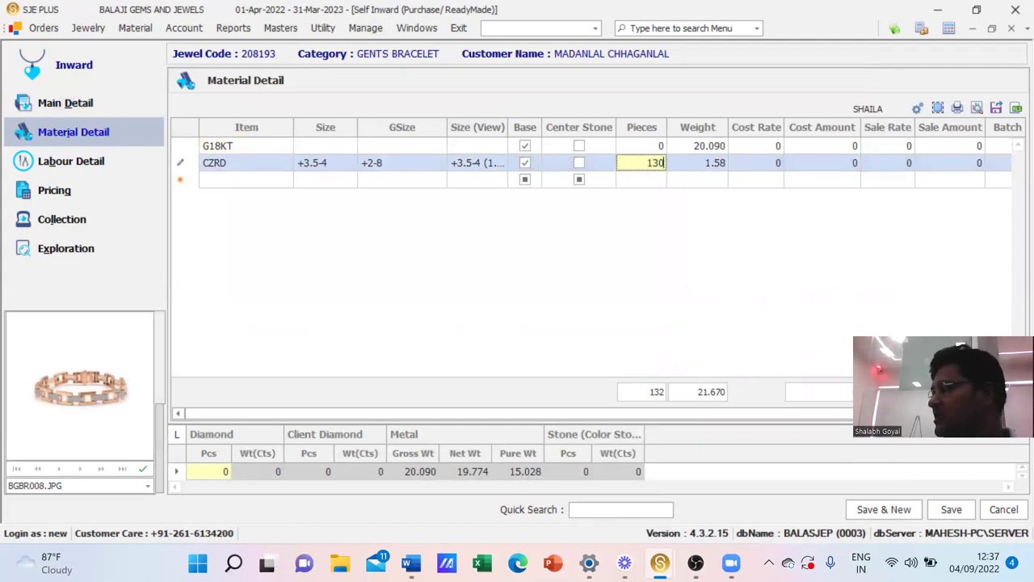
pyautogui.click(716, 164)
pyautogui.press('BackSpace')
pyautogui.write('1.48')
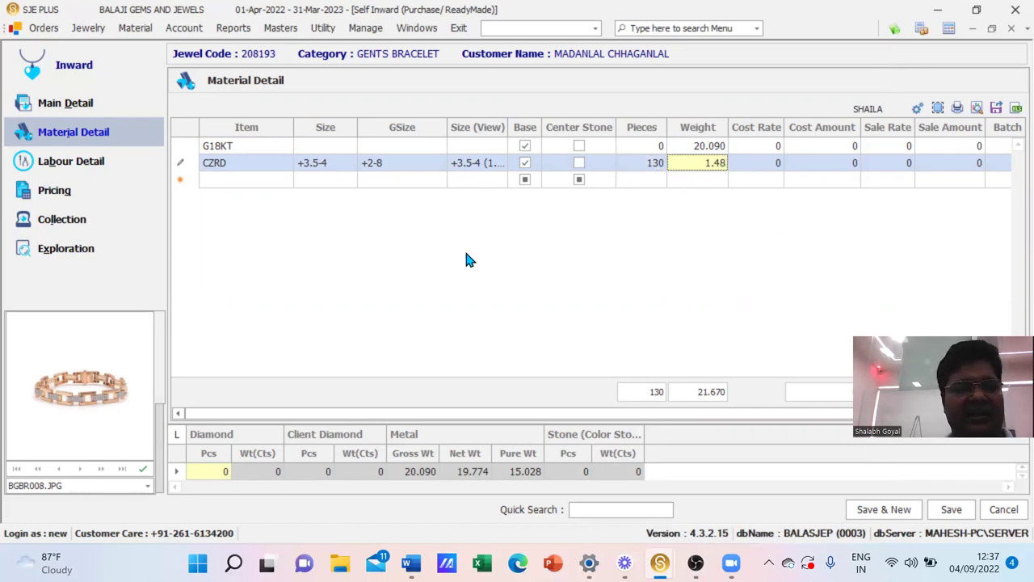
# Replace the CZRD item in the stone row with the round diamond item RDARP.
pyautogui.click(249, 164)
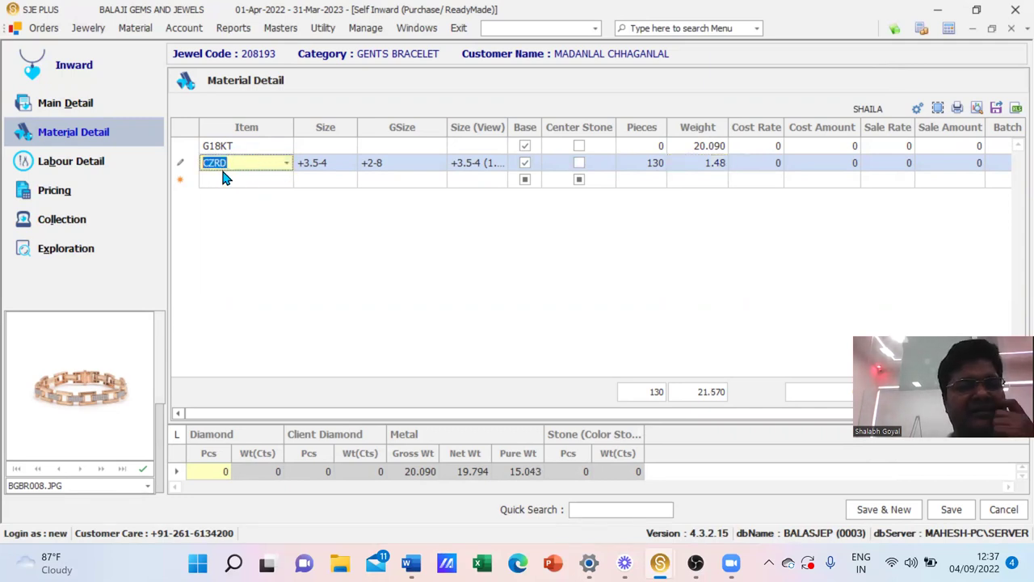
pyautogui.click(286, 162)
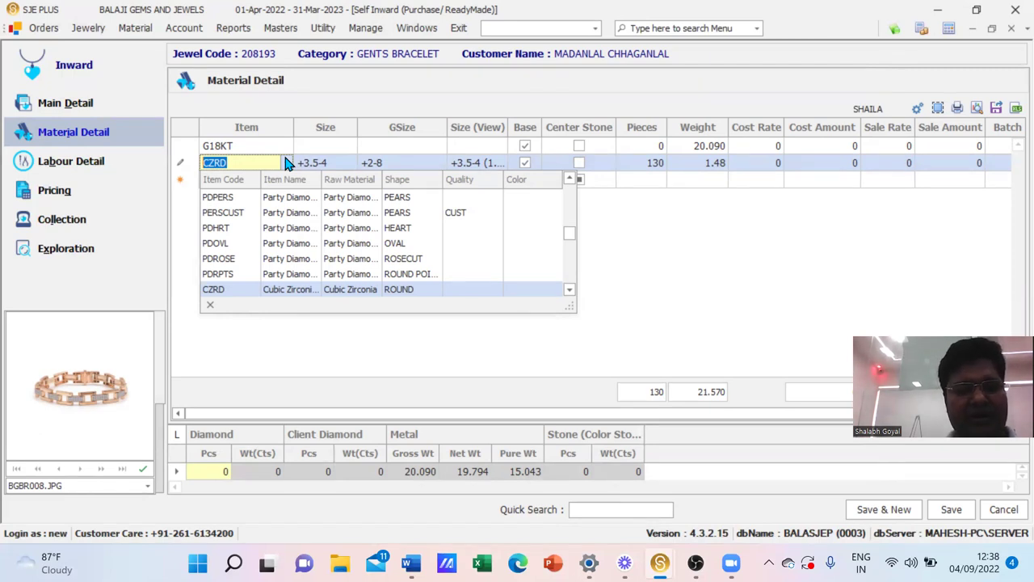
pyautogui.write('RDAR')
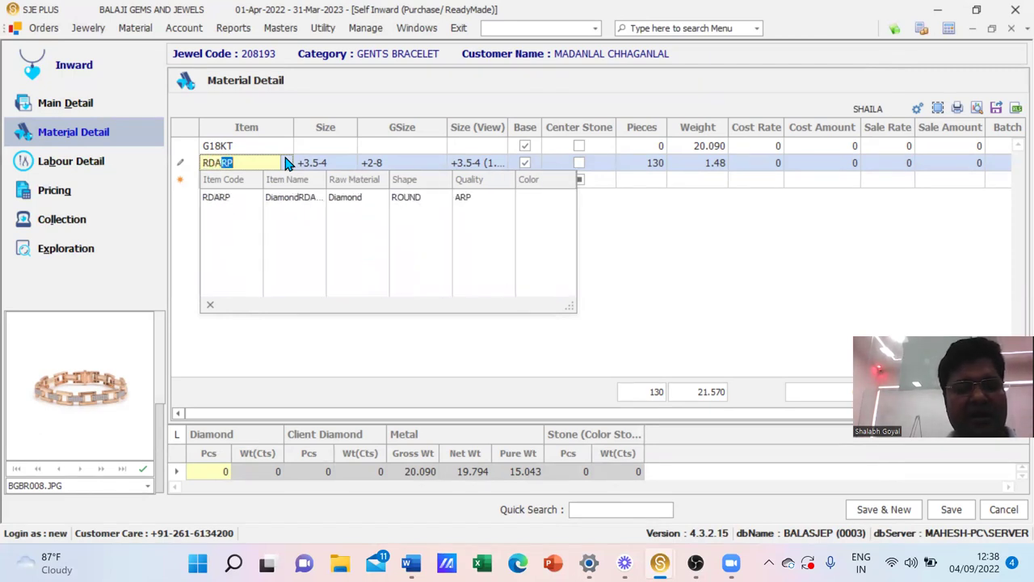
pyautogui.write('P')
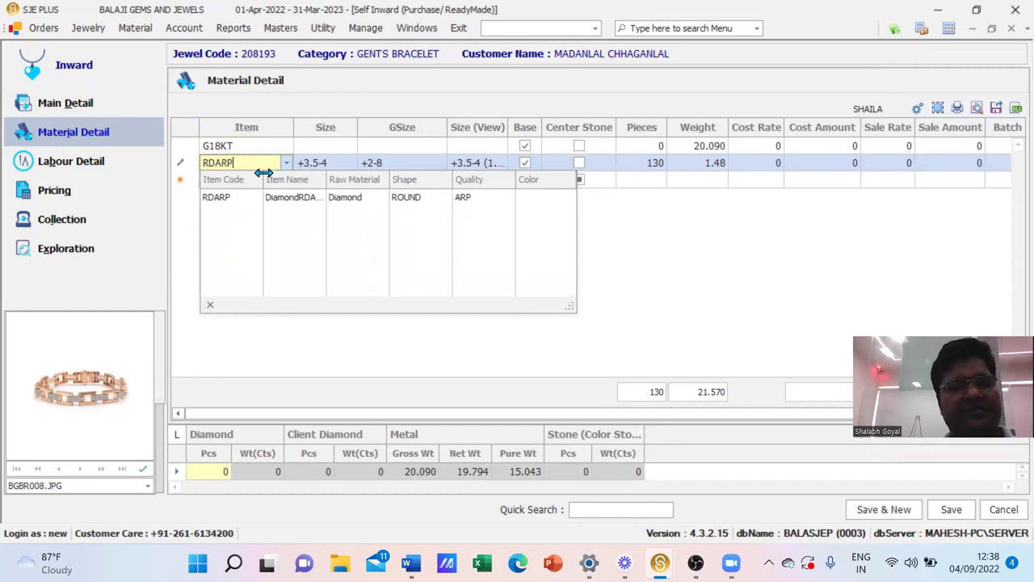
pyautogui.click(239, 200)
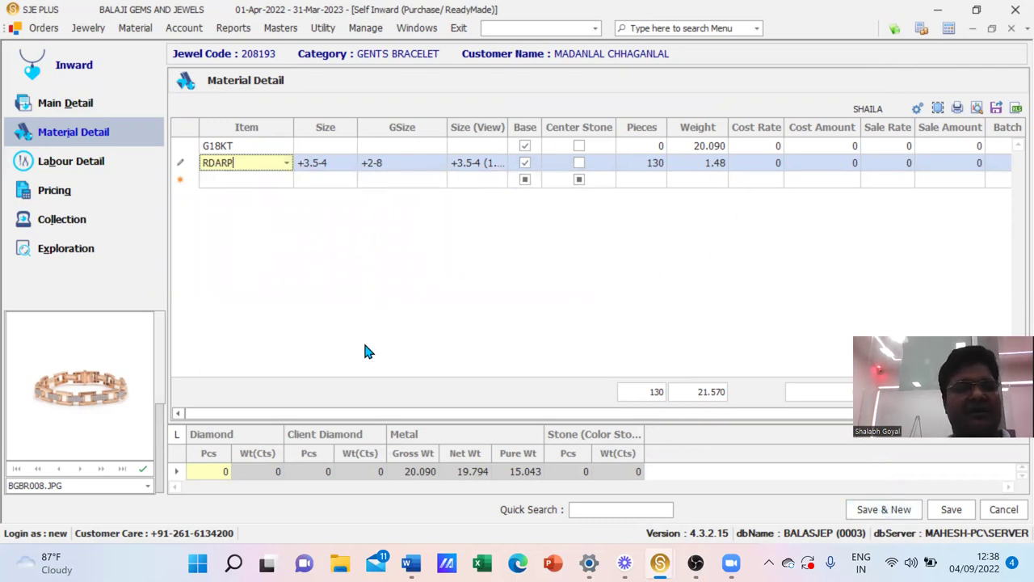
# Set the making cost rate in the inward's labour details to 550 on net weight.
pyautogui.click(78, 166)
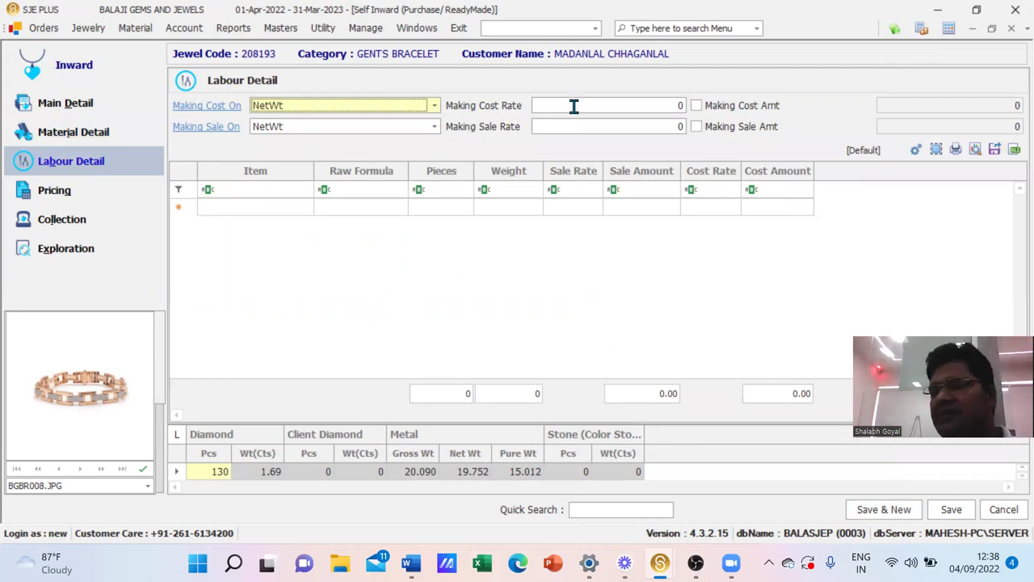
pyautogui.click(661, 104)
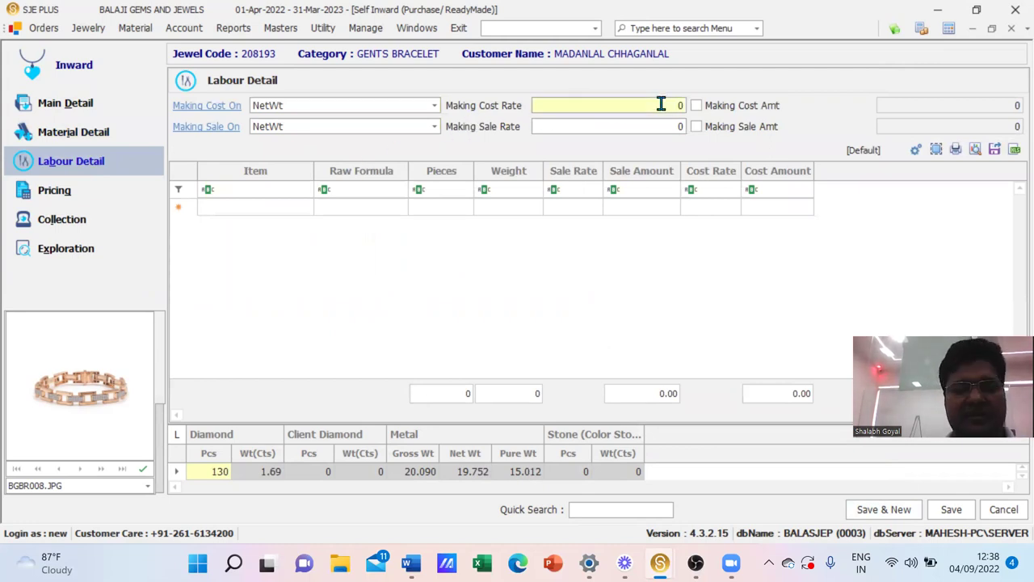
pyautogui.write('5')
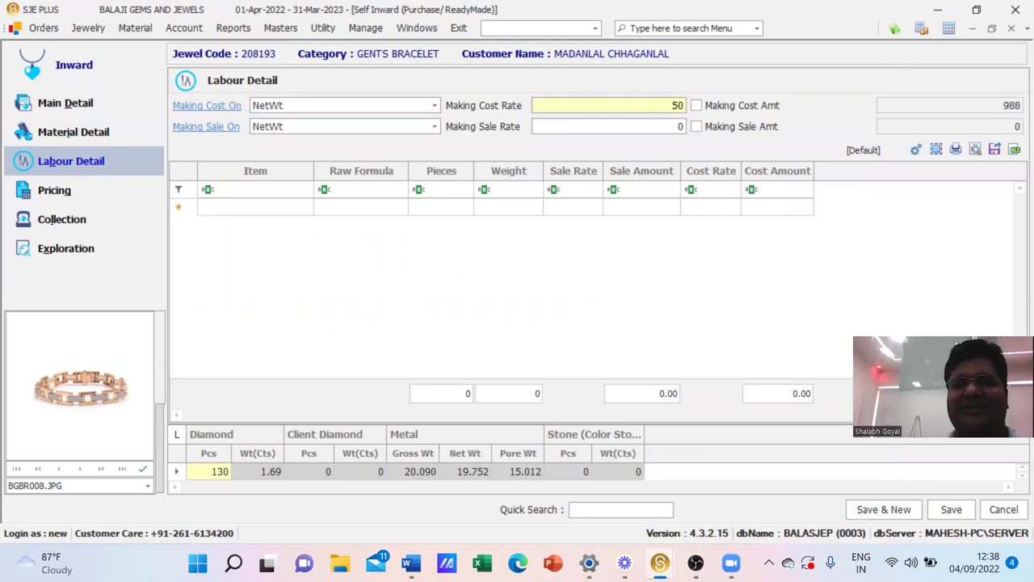
pyautogui.press('BackSpace')
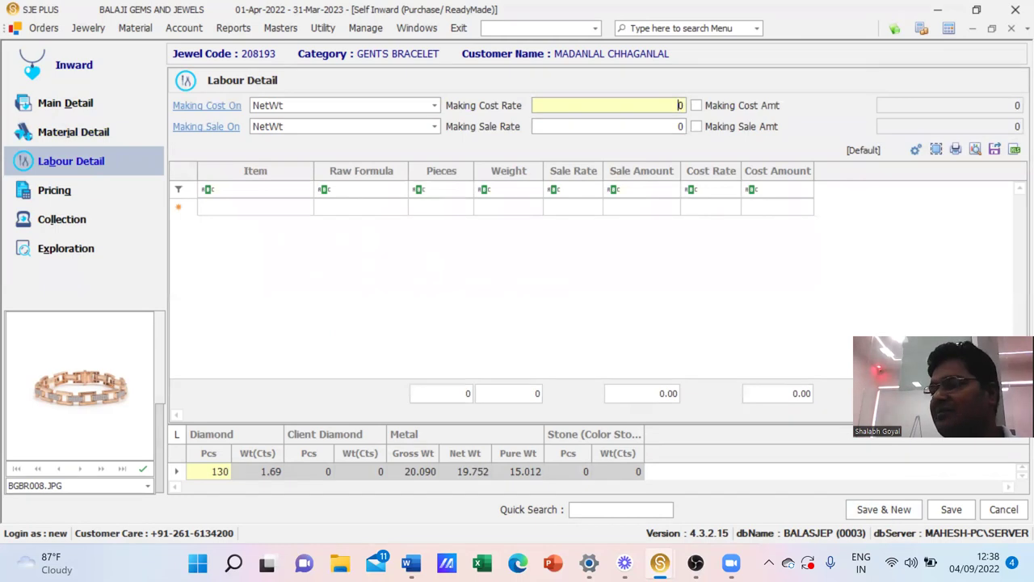
pyautogui.write('55')
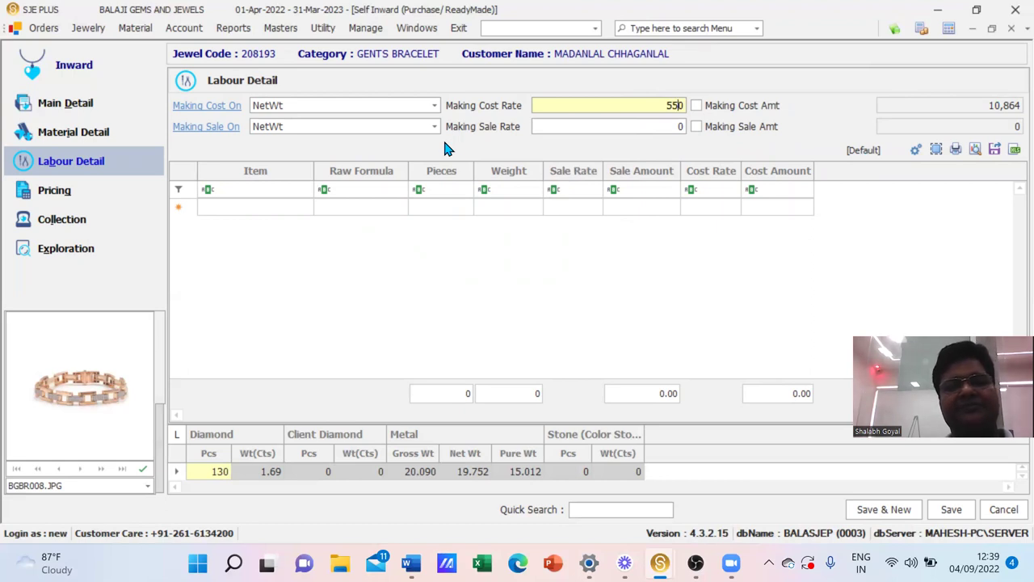
# Add an HEC hallmark charge with a sale amount of 60 to the labour details, and save the inward.
pyautogui.click(250, 207)
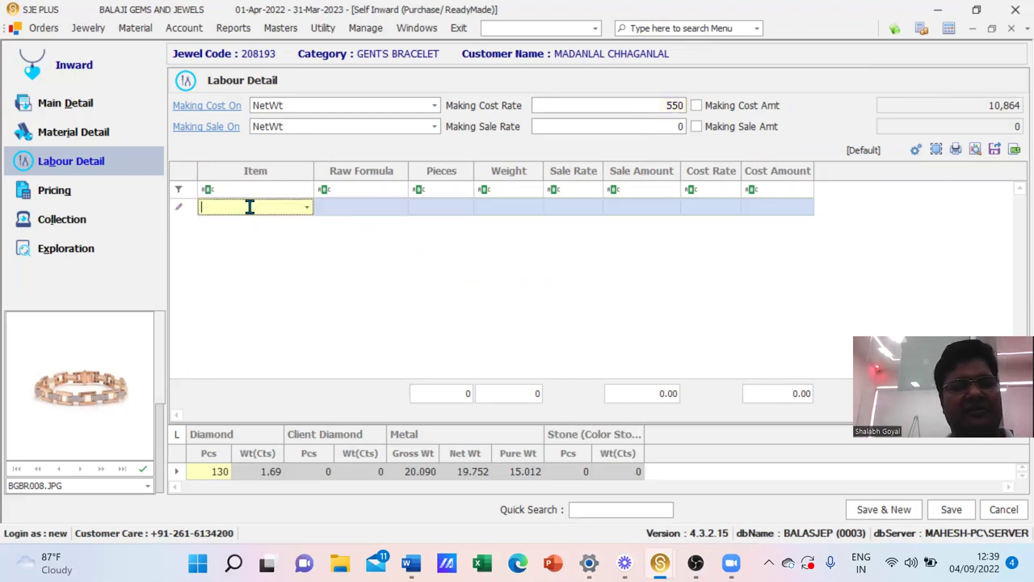
pyautogui.click(307, 208)
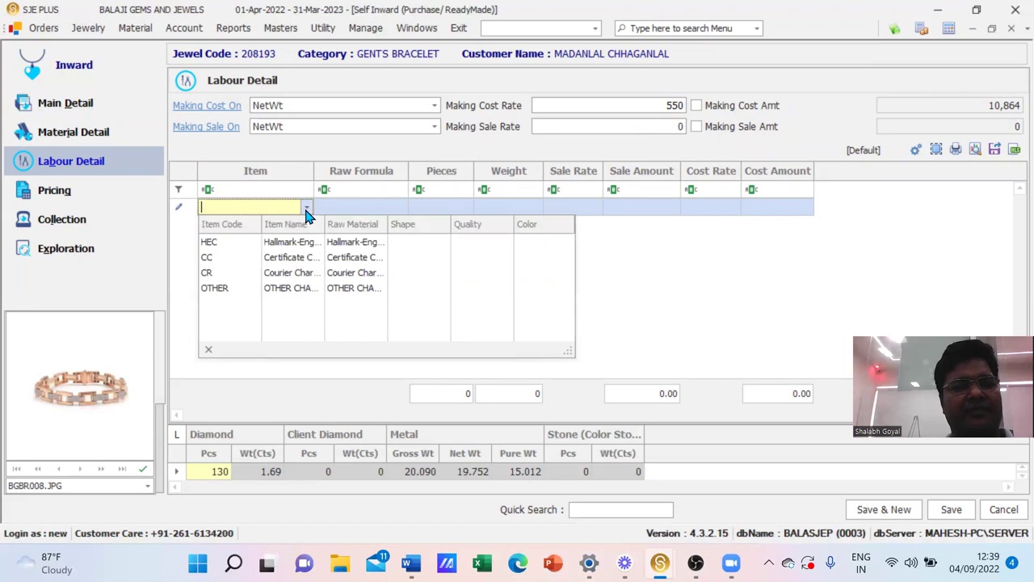
pyautogui.click(285, 246)
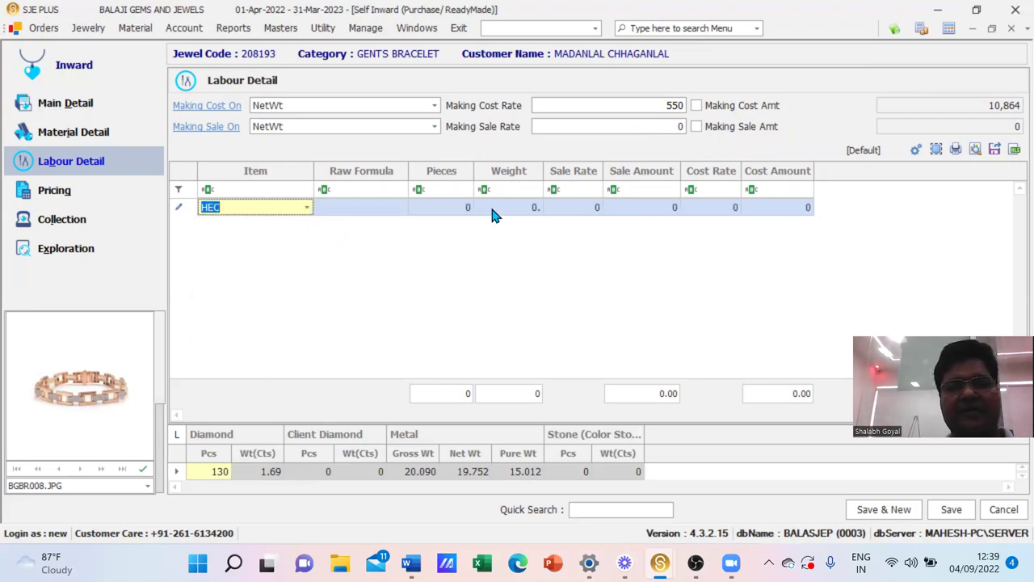
pyautogui.click(651, 212)
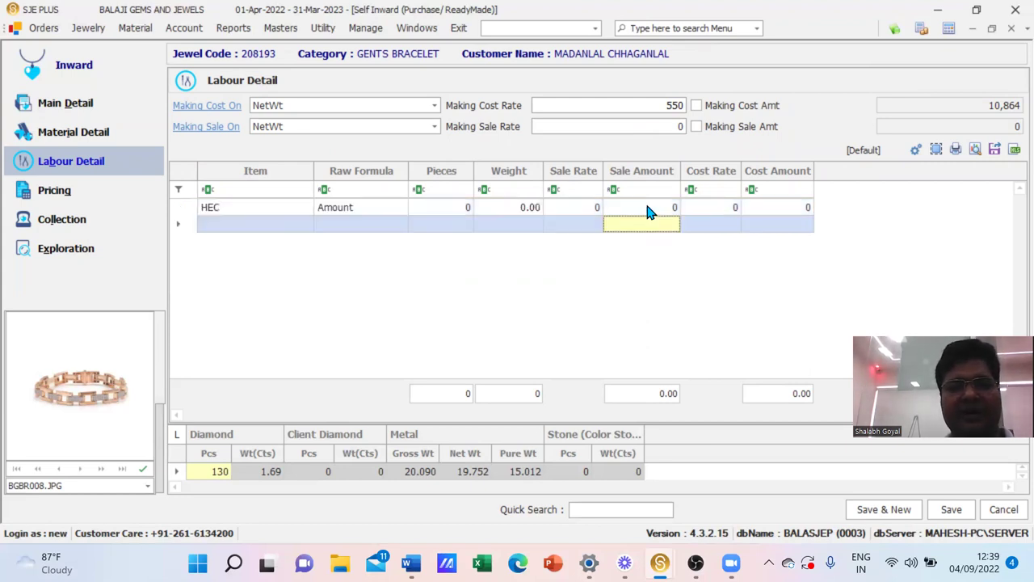
pyautogui.click(649, 209)
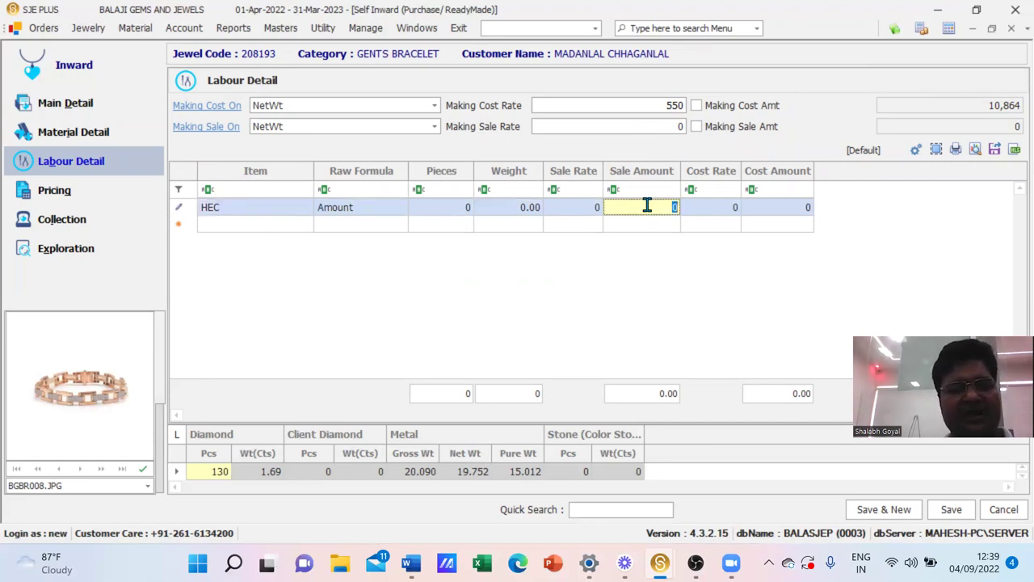
pyautogui.write('0')
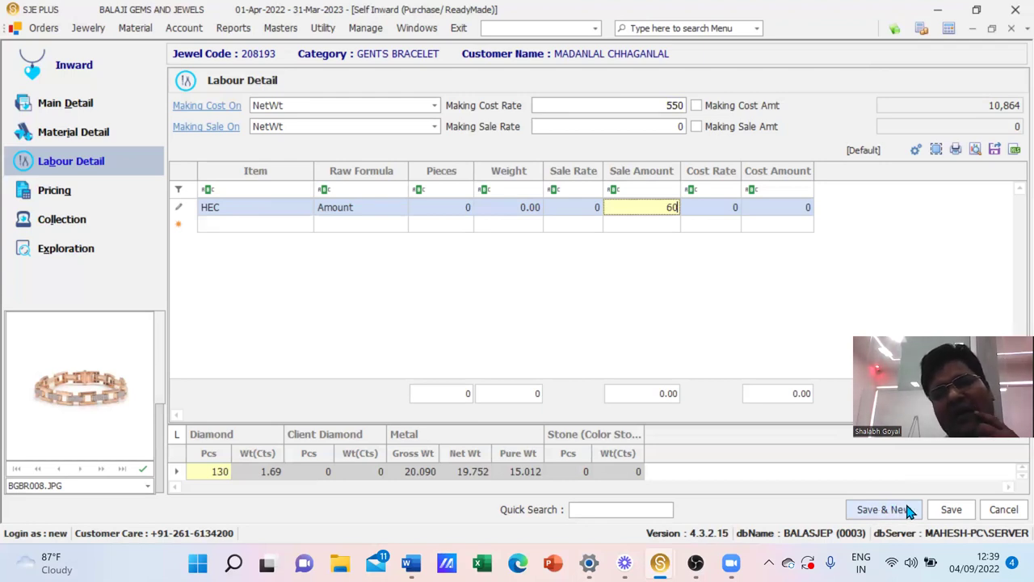
pyautogui.click(951, 512)
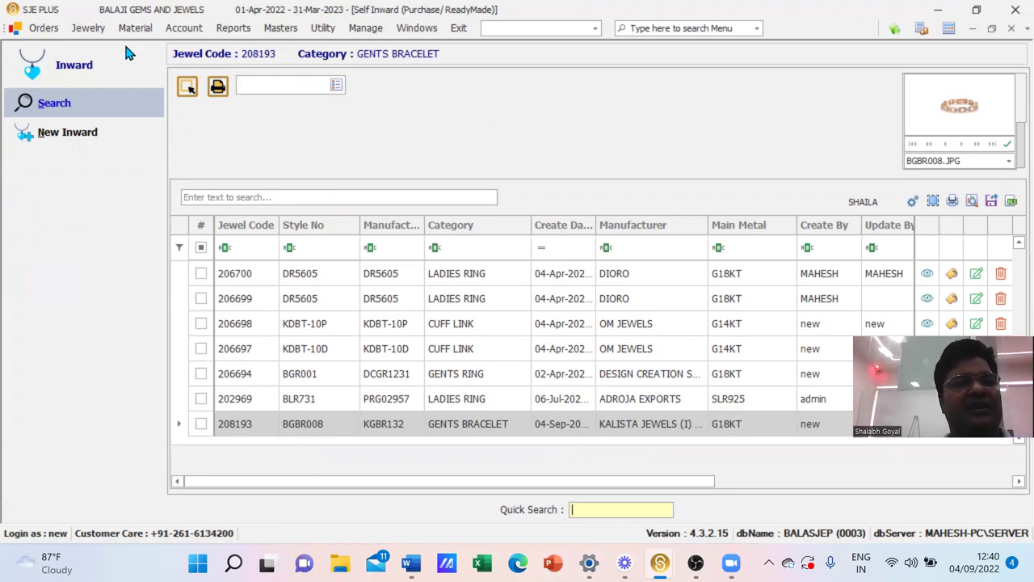
# Start a new Jewelry Purchase transaction.
pyautogui.click(92, 32)
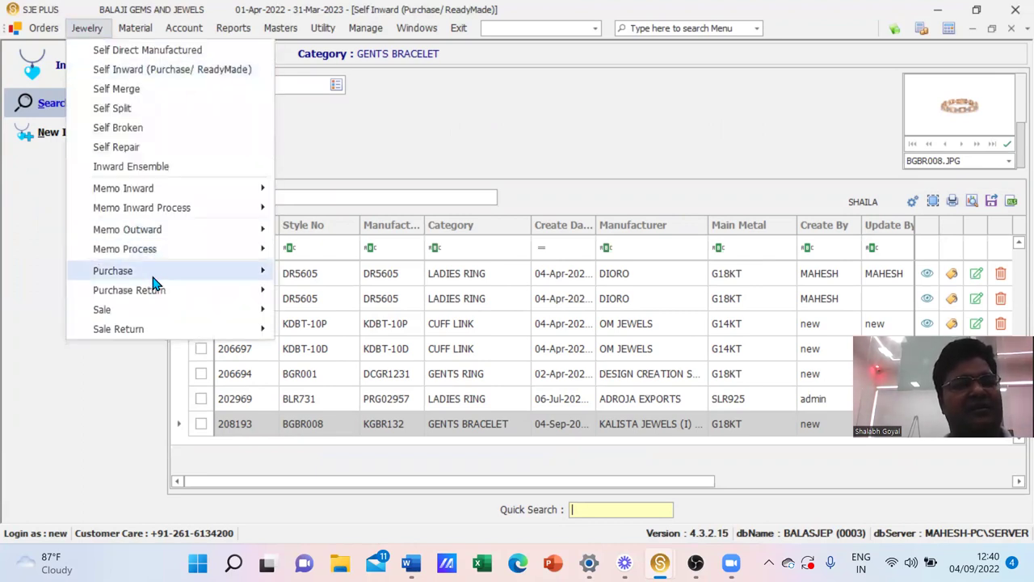
pyautogui.moveTo(212, 270)
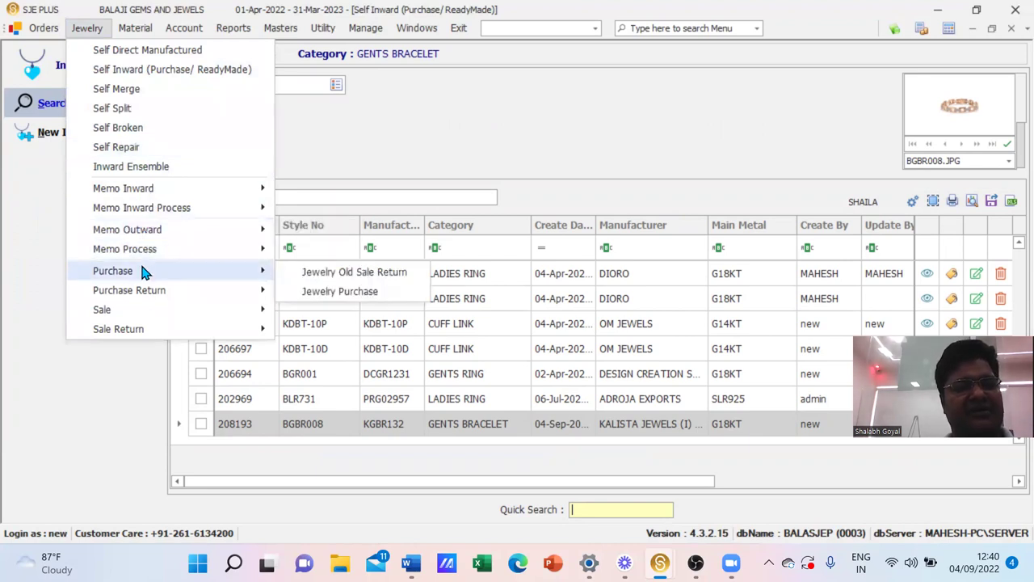
pyautogui.click(325, 294)
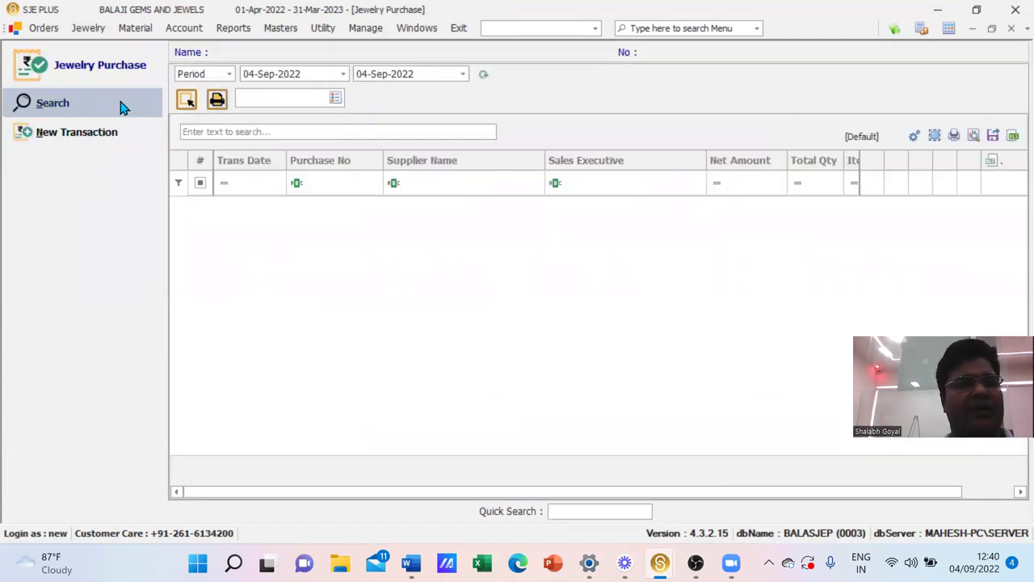
pyautogui.click(90, 141)
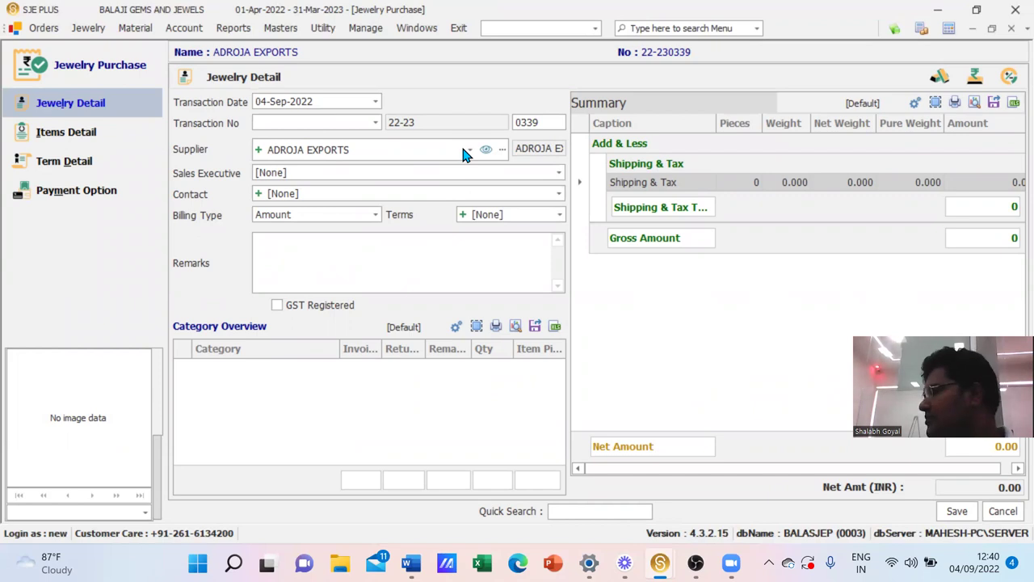
# Set the supplier of the jewelry purchase to KALISTA JEWELS (I) PVT. LTD.
pyautogui.click(468, 153)
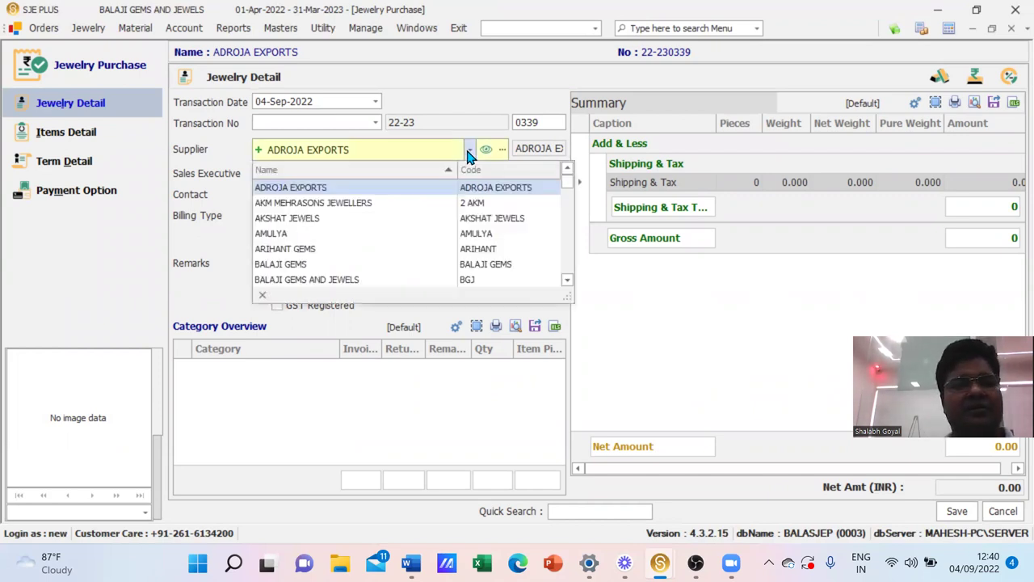
pyautogui.write('KALISTA JEWELS (I) PVT. LTD.')
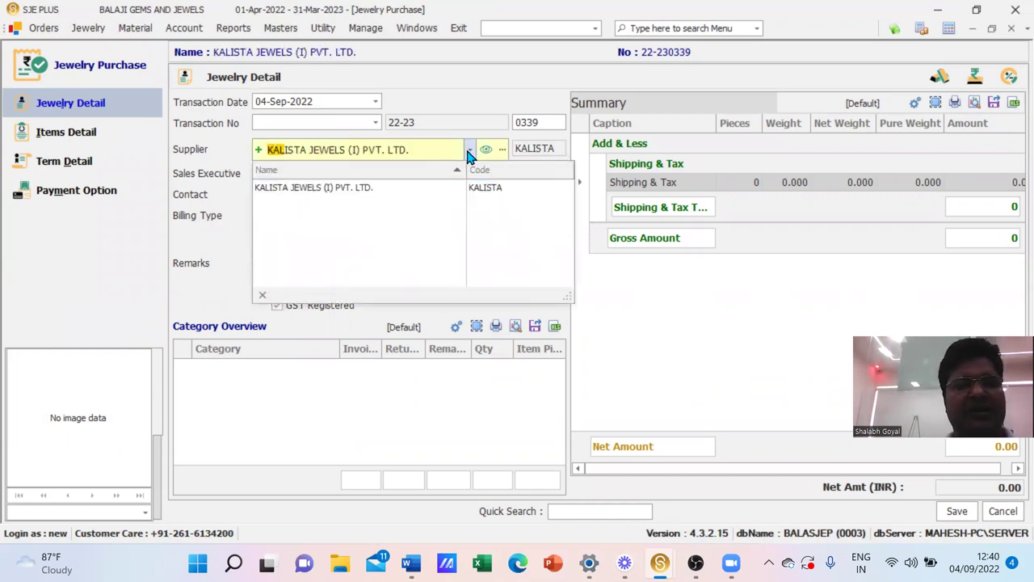
pyautogui.click(347, 188)
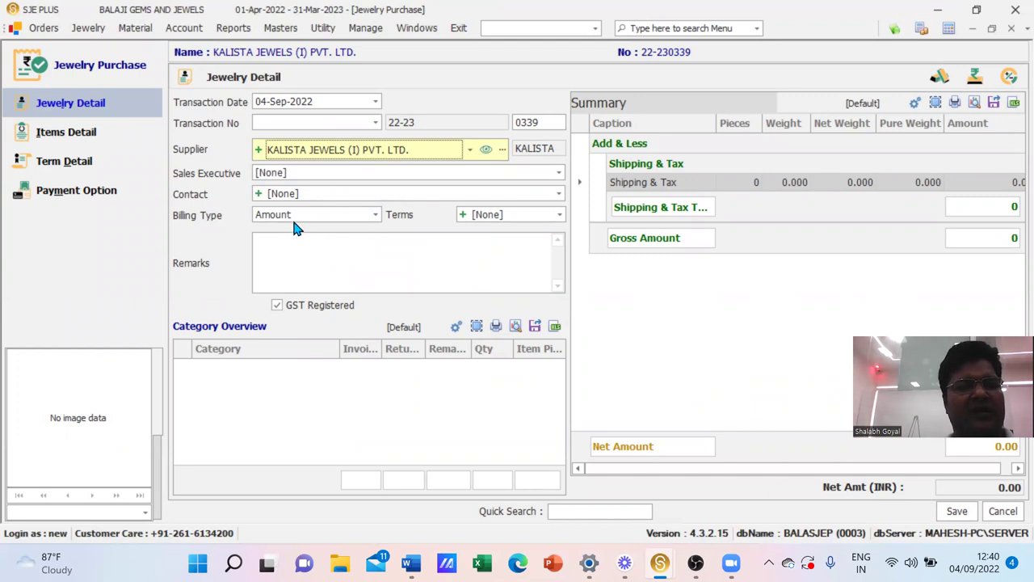
# Enter the remark "bill no kj/1/2022/23 dt 04/09/2022" in the jewelry purchase details.
pyautogui.click(276, 245)
pyautogui.write('bill no j')
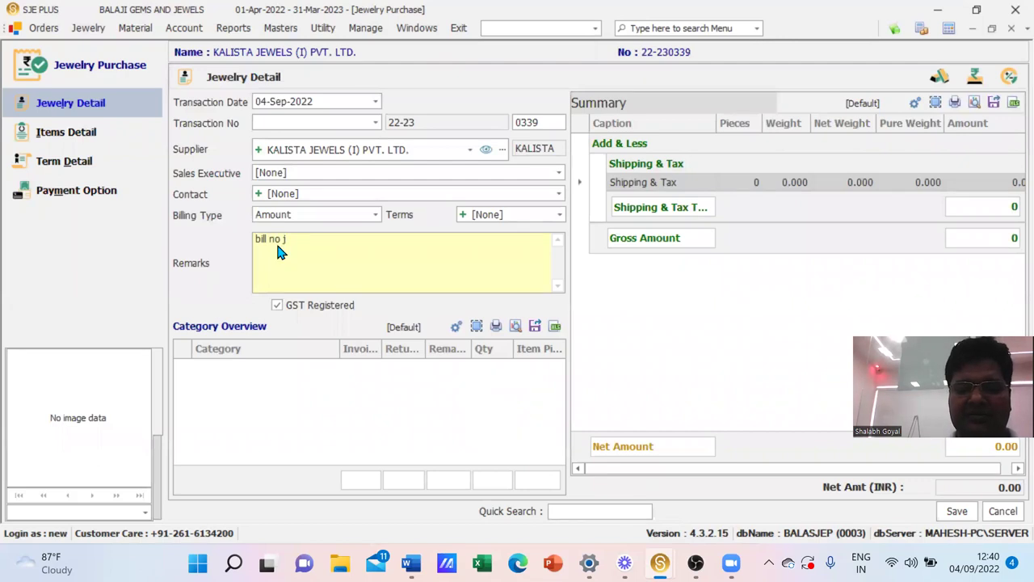
pyautogui.press('BackSpace')
pyautogui.write('k')
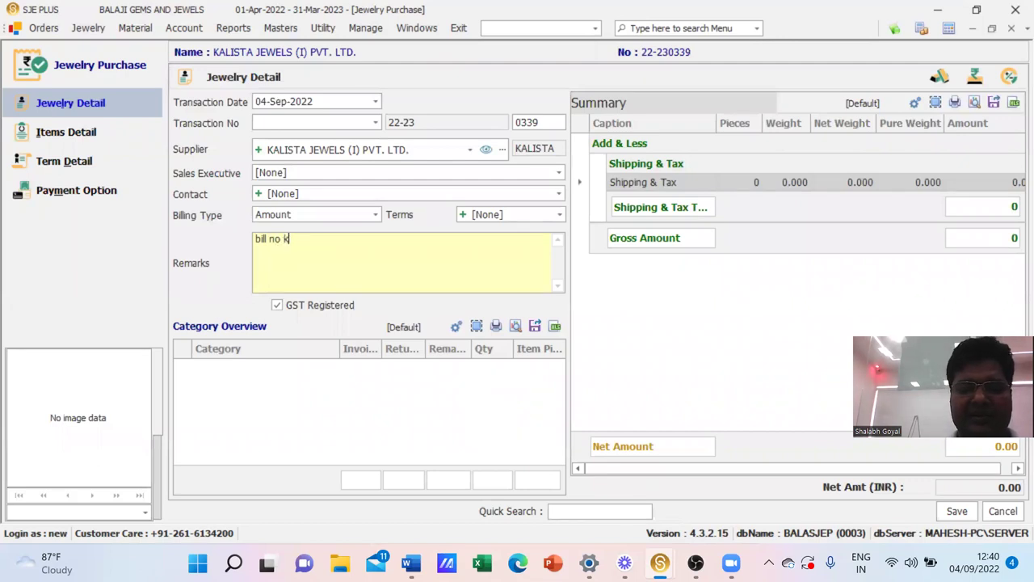
pyautogui.write('j/')
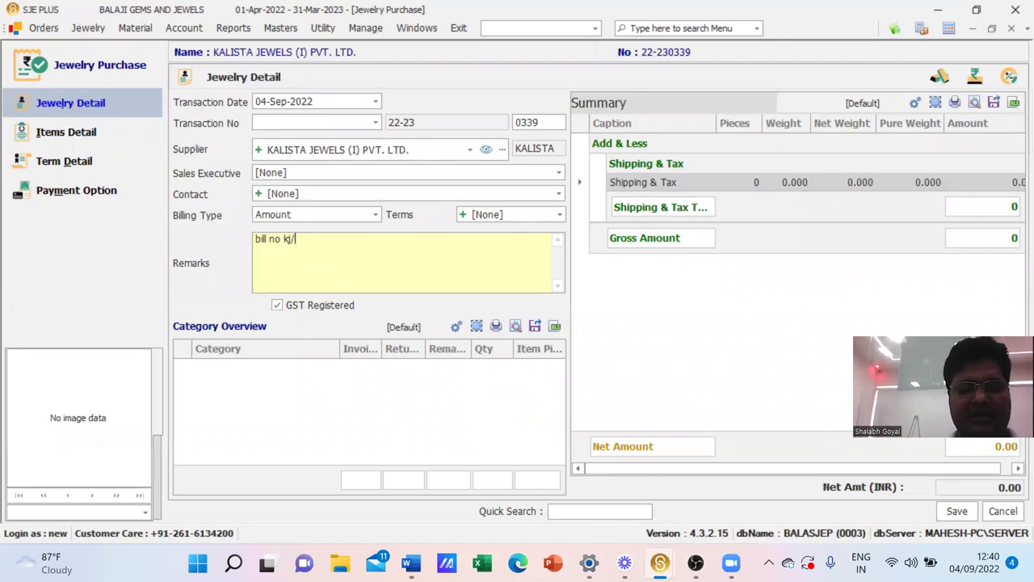
pyautogui.write('1/20')
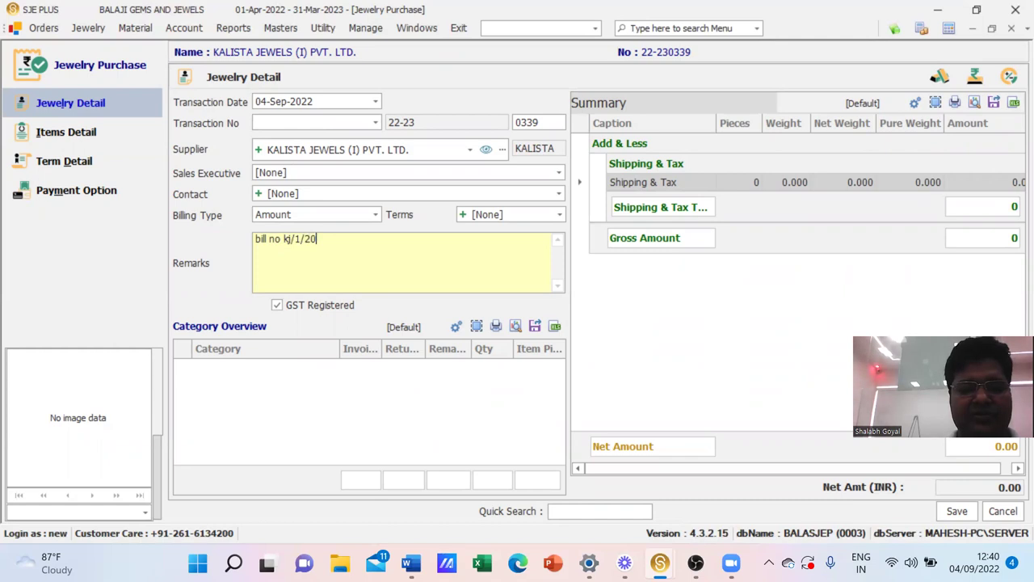
pyautogui.write('22/23')
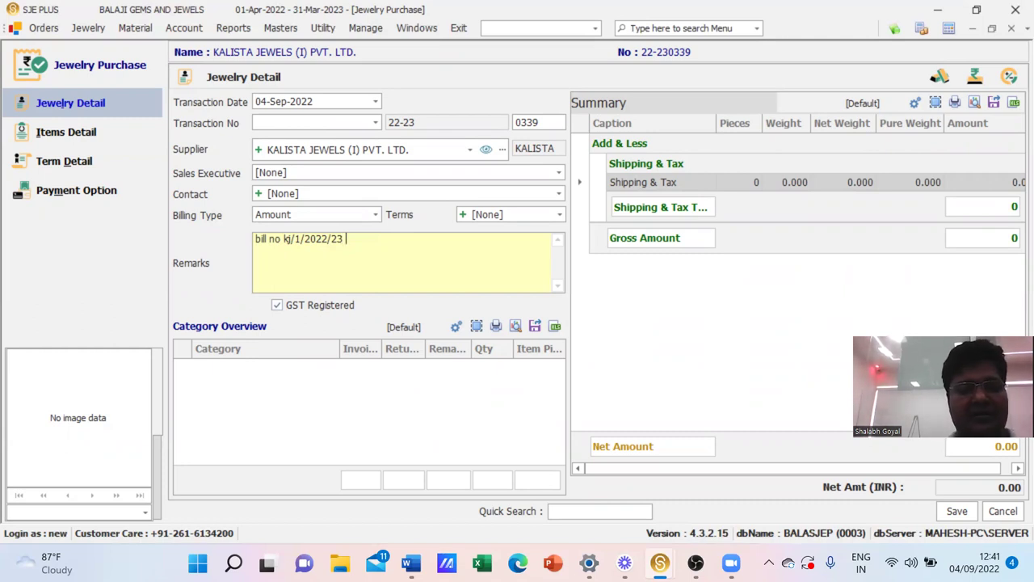
pyautogui.write('dt 04')
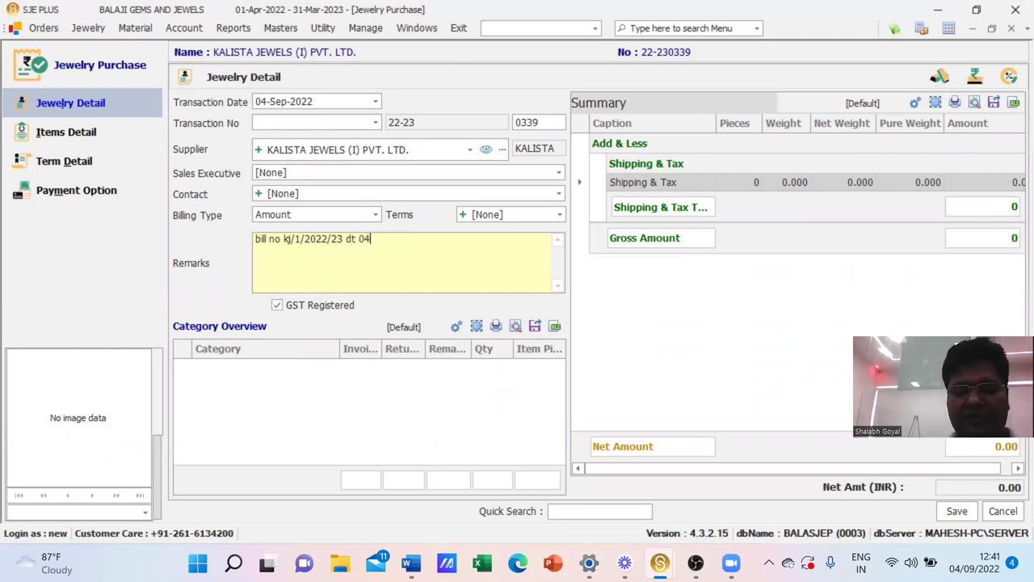
pyautogui.write('/09/2022')
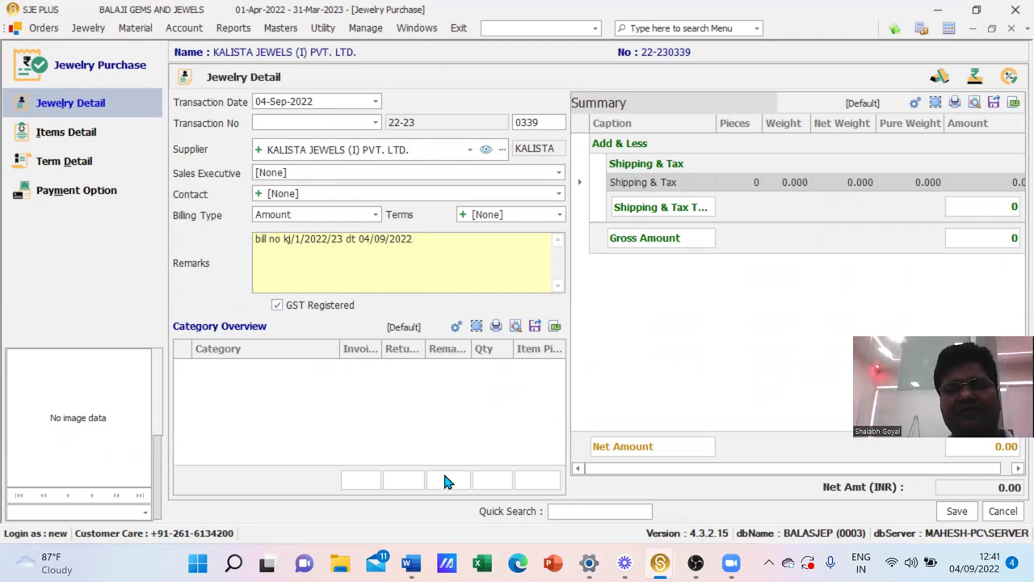
# Bring up the item selection for the purchase's items detail and filter the available items by base metal containing "g".
pyautogui.click(58, 136)
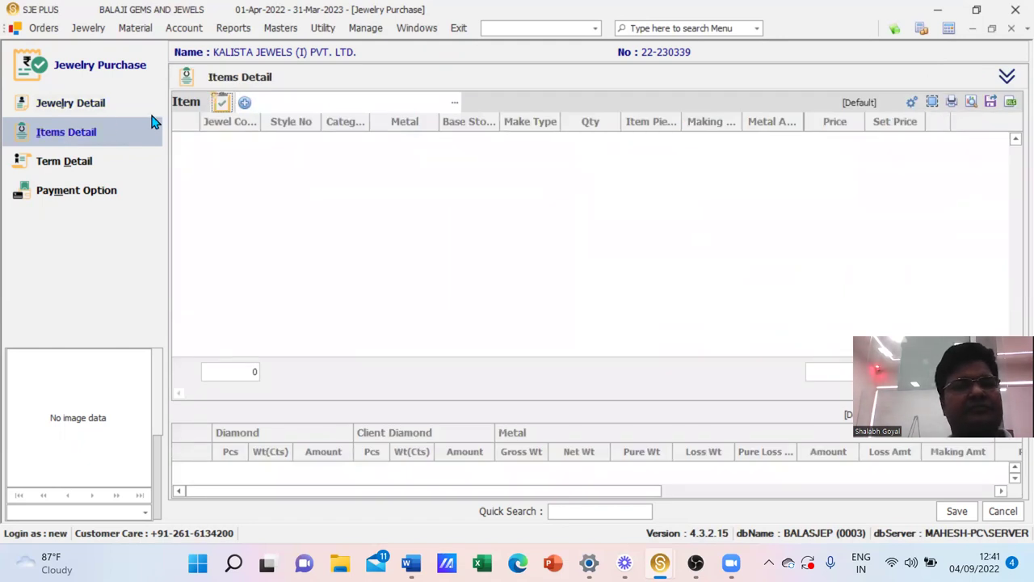
pyautogui.click(221, 104)
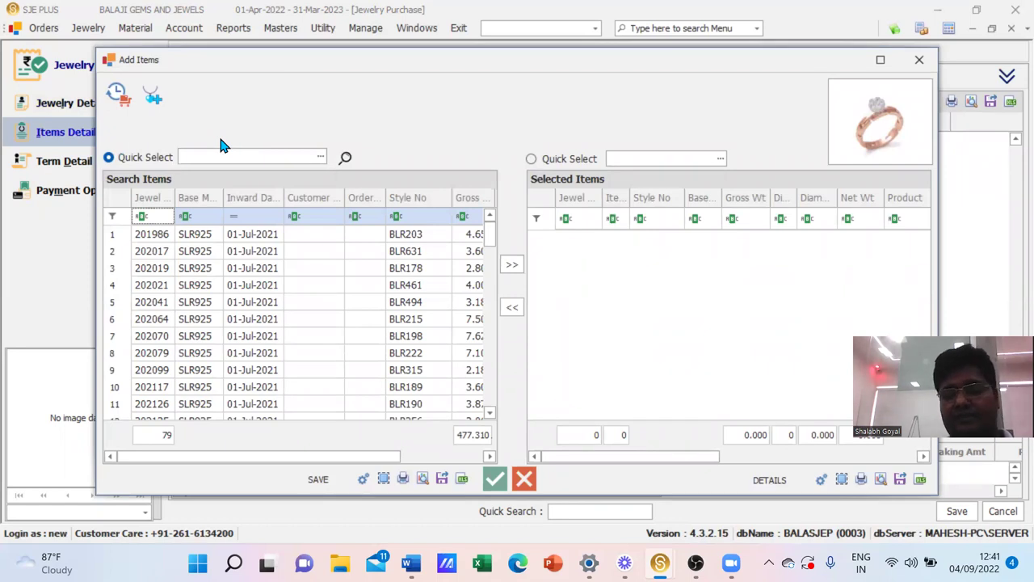
pyautogui.click(202, 222)
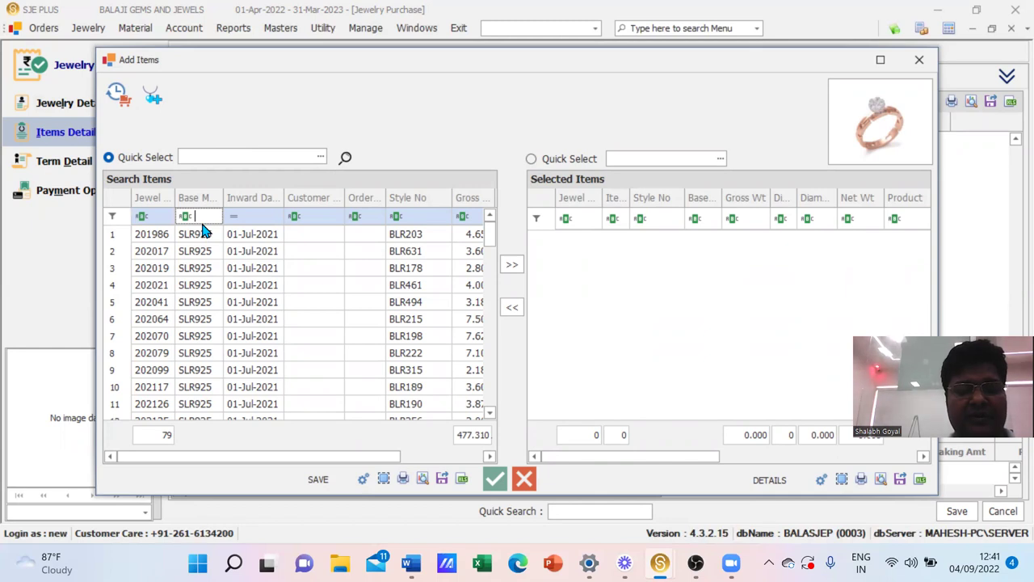
pyautogui.write('g')
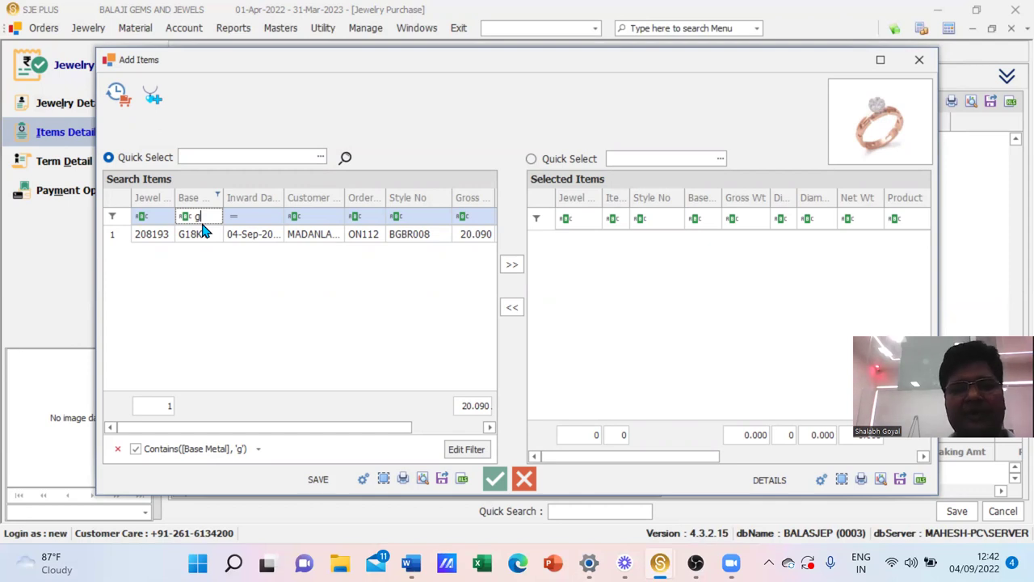
pyautogui.press('BackSpace')
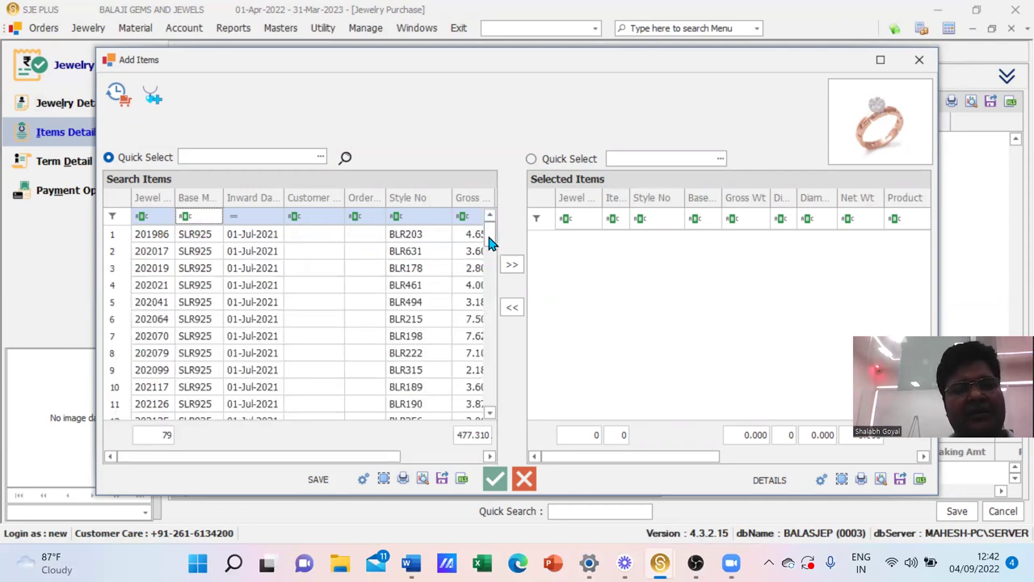
pyautogui.moveTo(491, 241); pyautogui.dragTo(460, 235)
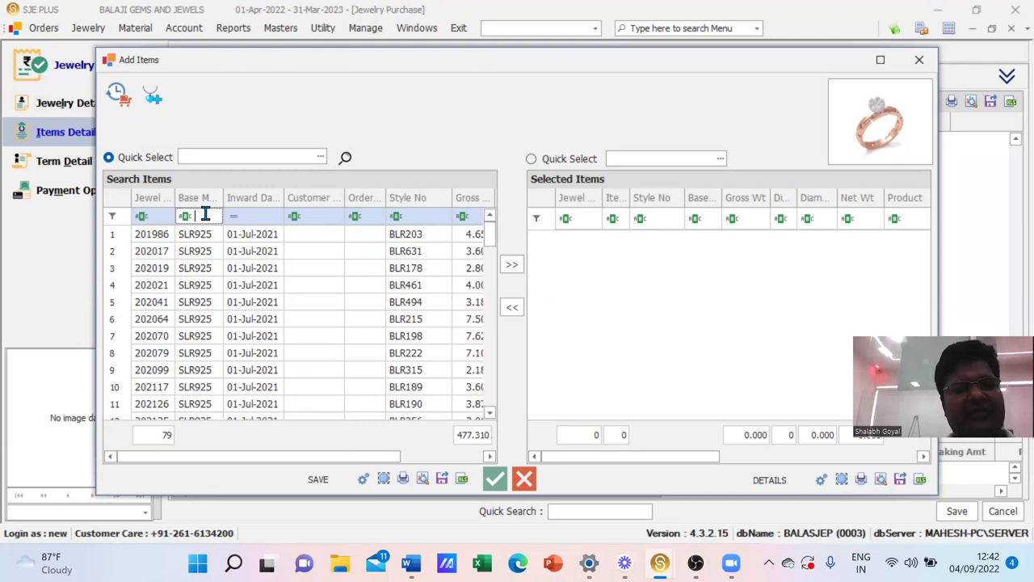
pyautogui.moveTo(491, 239); pyautogui.dragTo(493, 404)
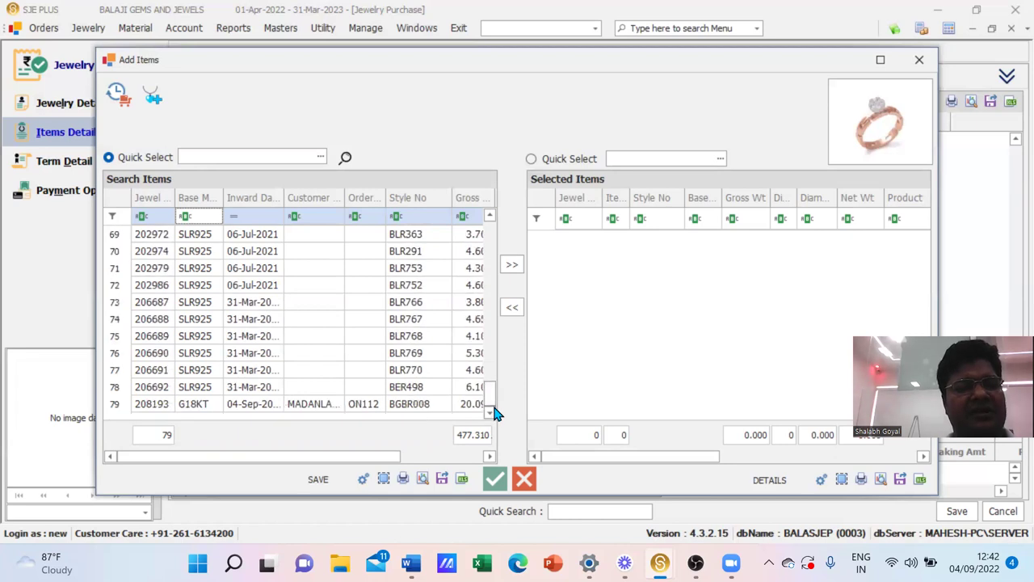
pyautogui.write('g')
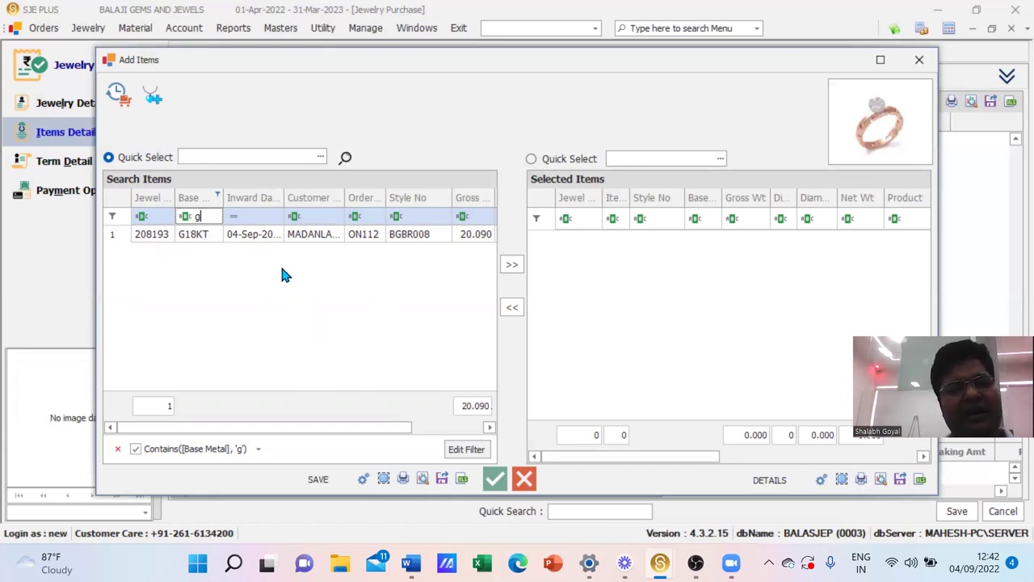
# Add the G18KT gents bracelet with style number BGBR008 to the purchase items.
pyautogui.click(256, 238)
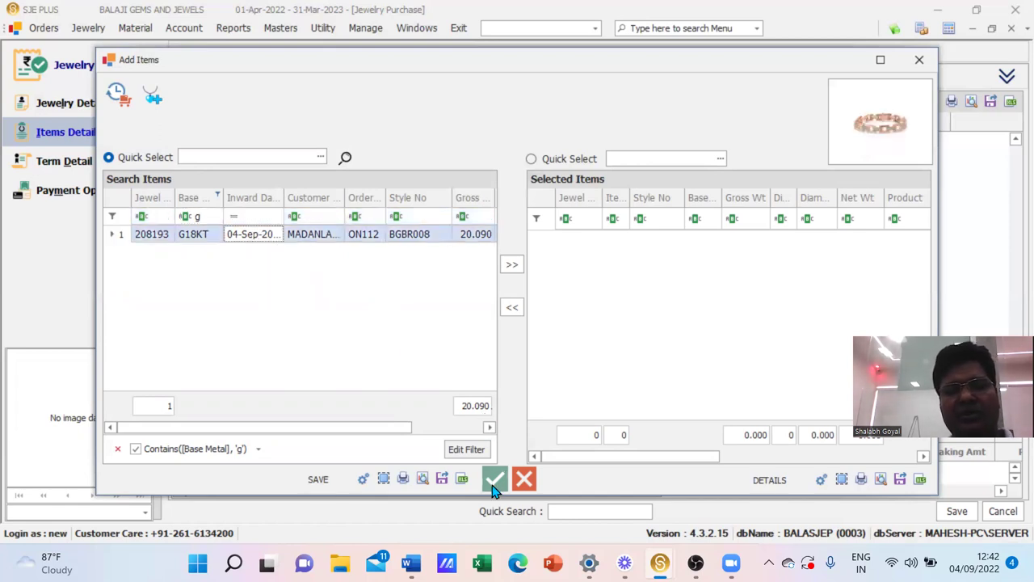
pyautogui.click(518, 265)
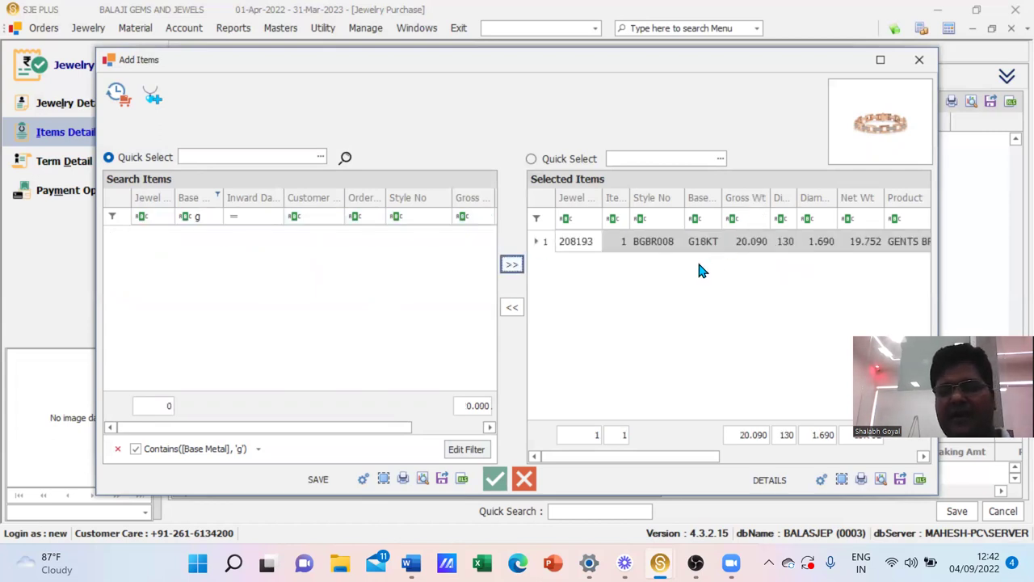
pyautogui.click(492, 475)
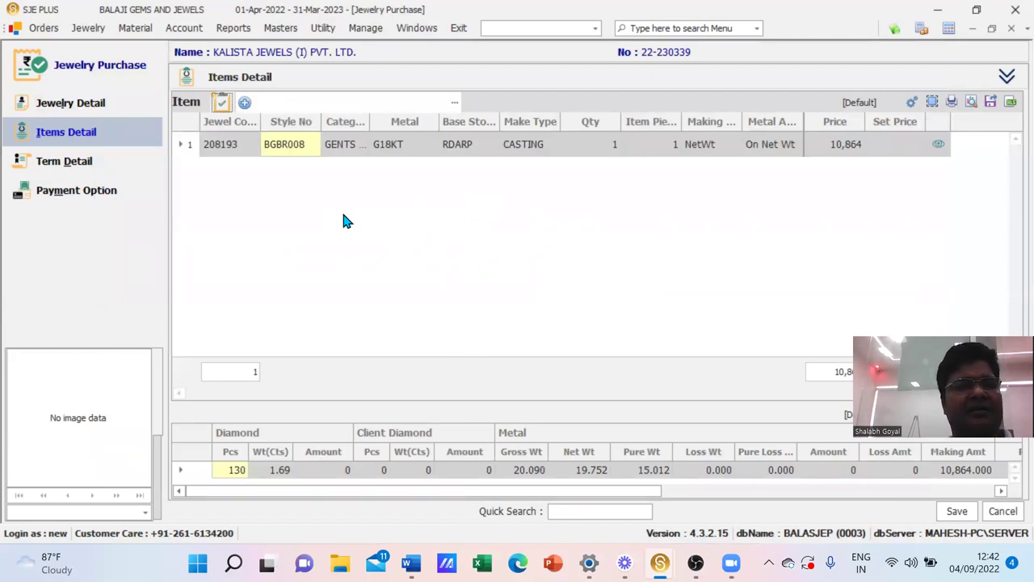
# Review the purchase summary's material, labour and tax figures, including the shipping, taxes and discount breakdown.
pyautogui.click(85, 105)
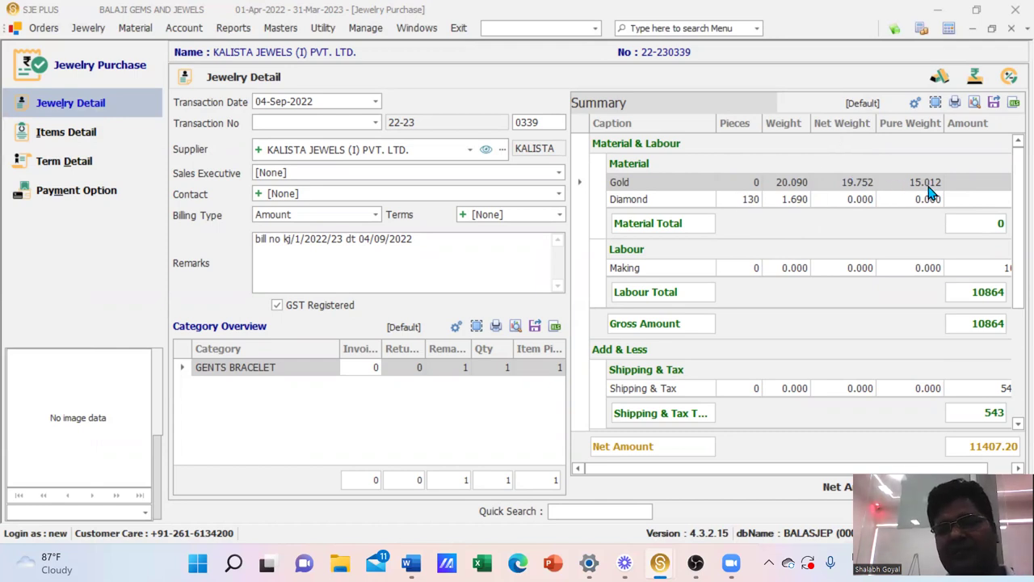
pyautogui.moveTo(1012, 165); pyautogui.dragTo(1012, 227)
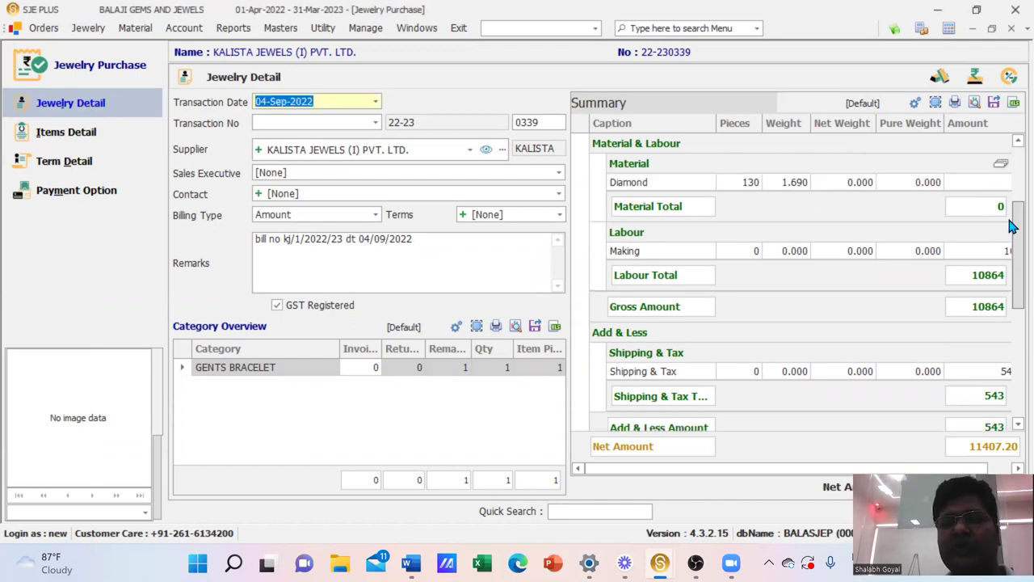
pyautogui.click(1009, 79)
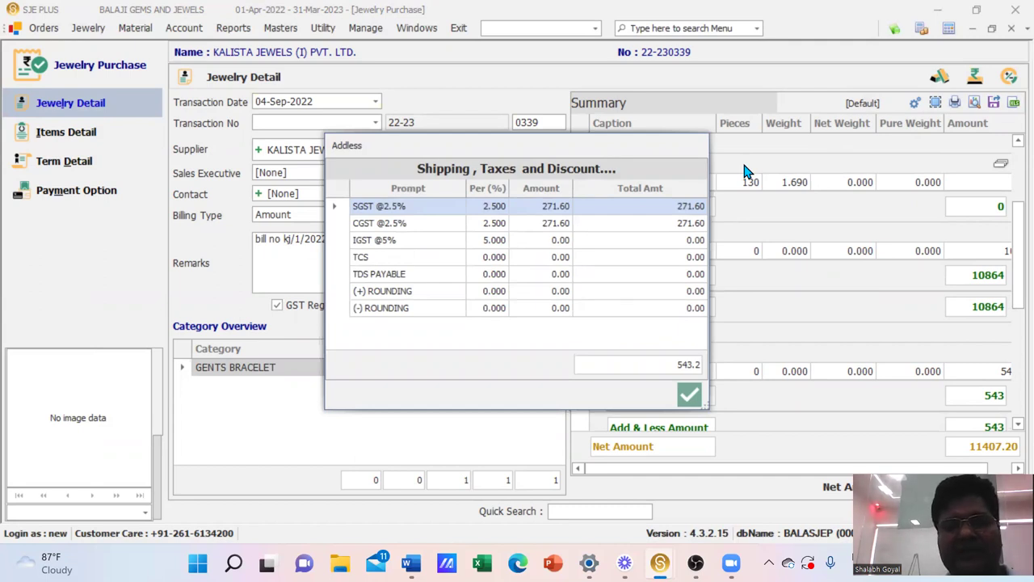
pyautogui.click(420, 276)
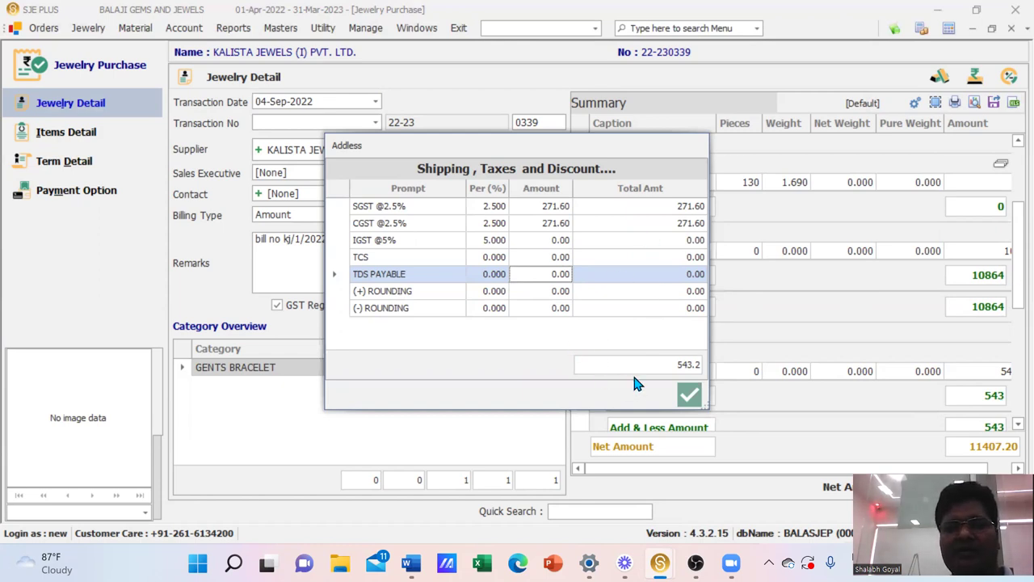
pyautogui.click(688, 402)
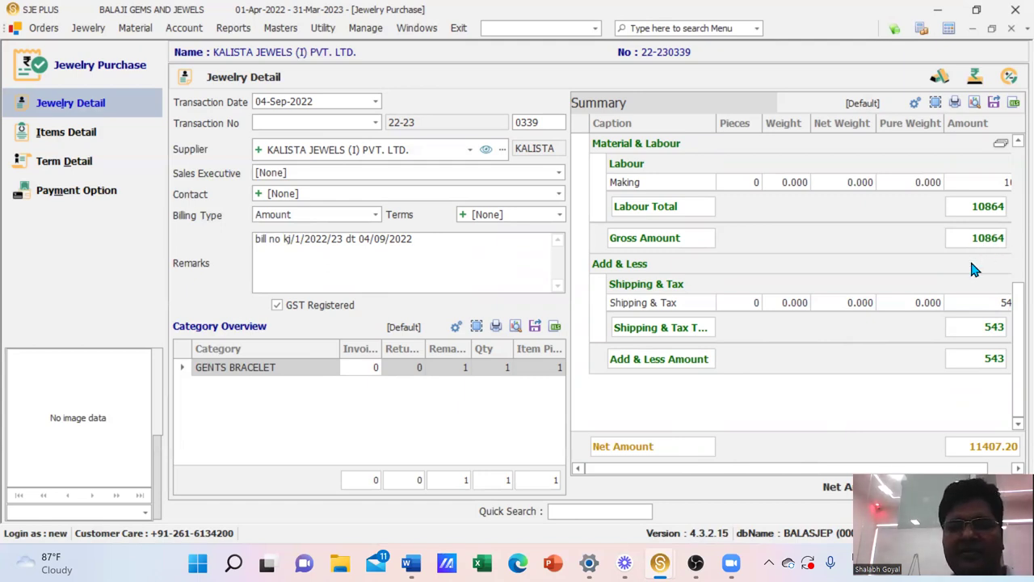
# Set the TDS payable amount to 106 in the shipping, taxes and discount breakdown, and save the jewelry purchase.
pyautogui.click(1009, 76)
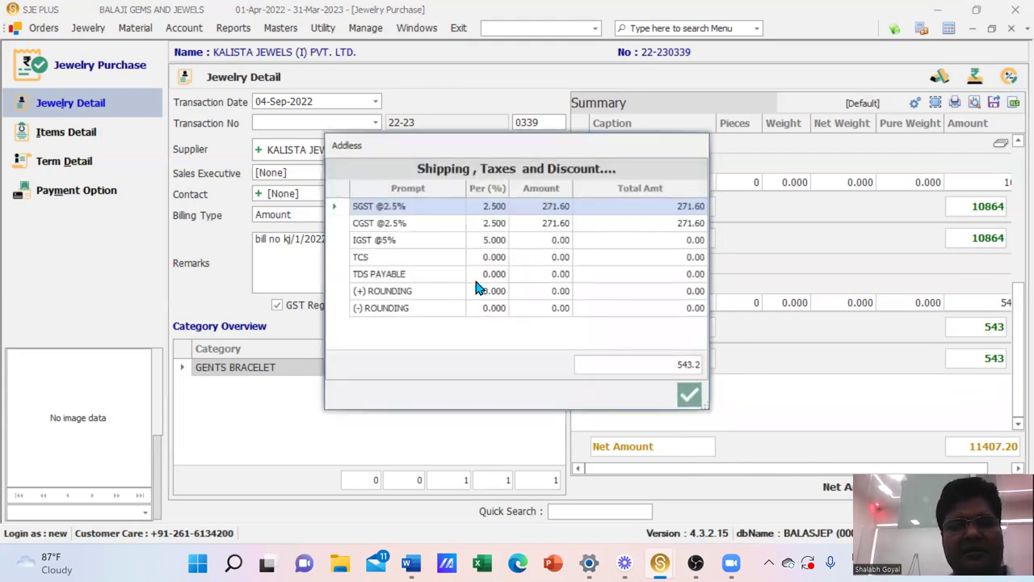
pyautogui.click(554, 275)
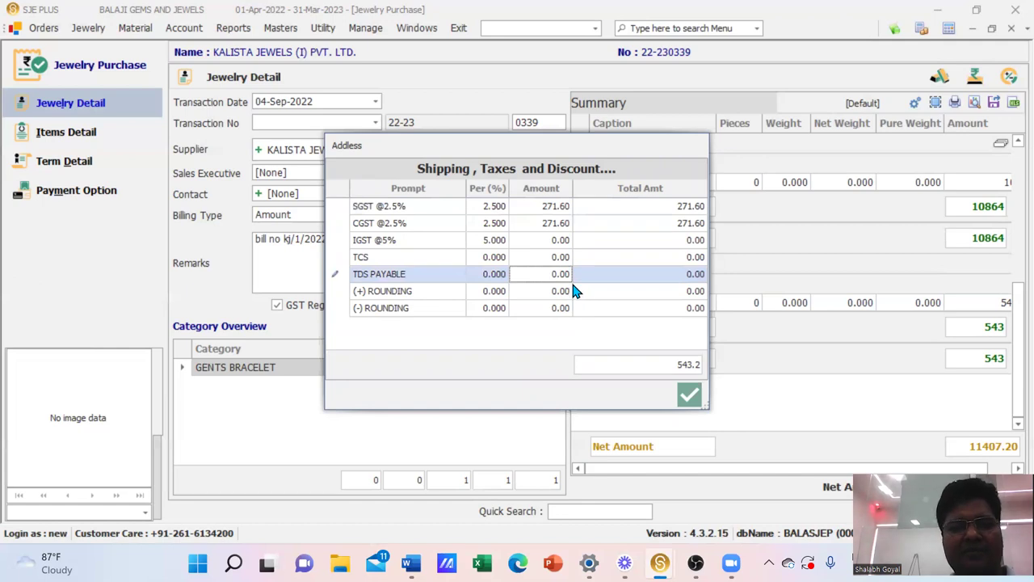
pyautogui.write('1,06')
pyautogui.press('Delete')
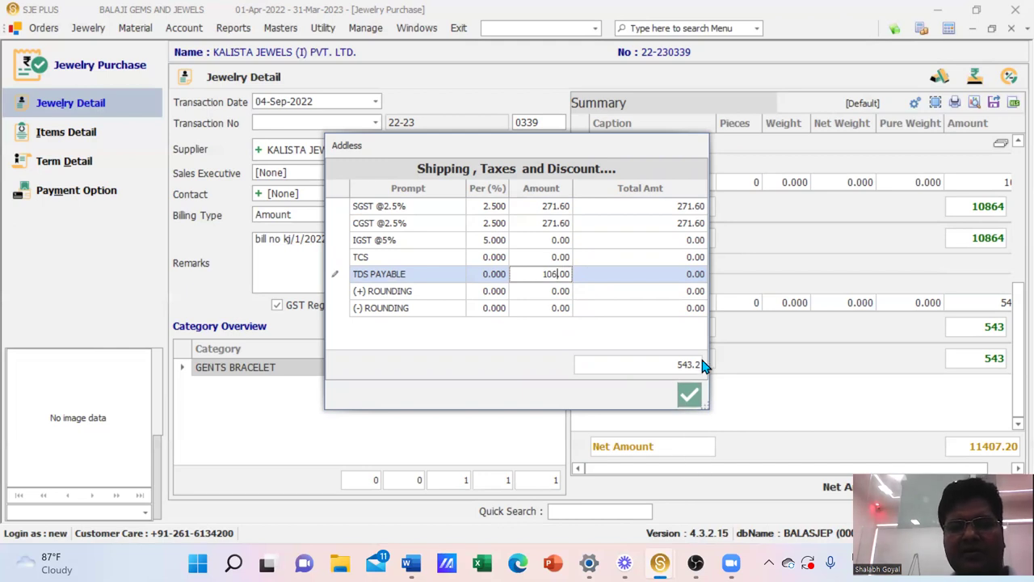
pyautogui.click(691, 395)
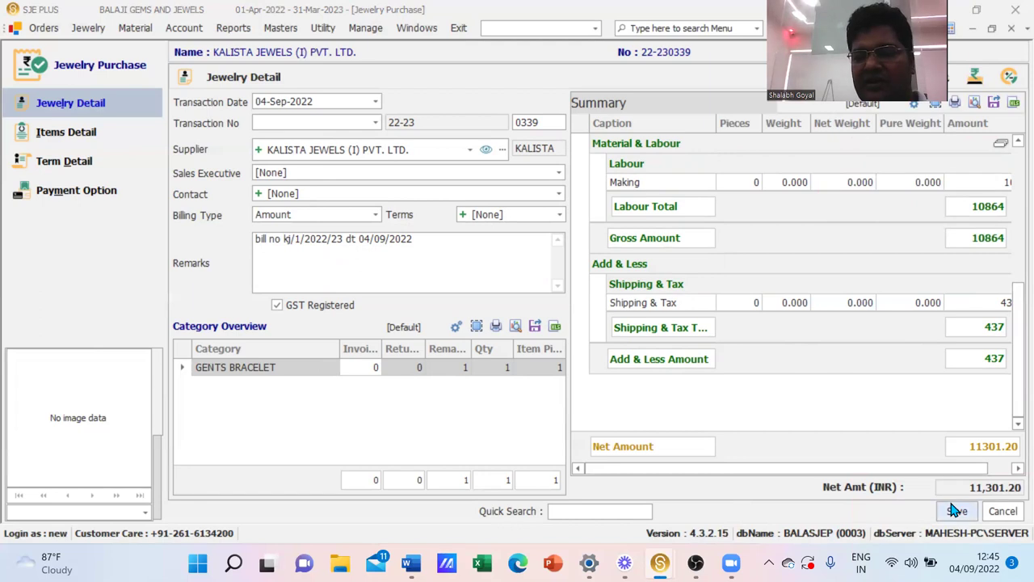
pyautogui.click(956, 511)
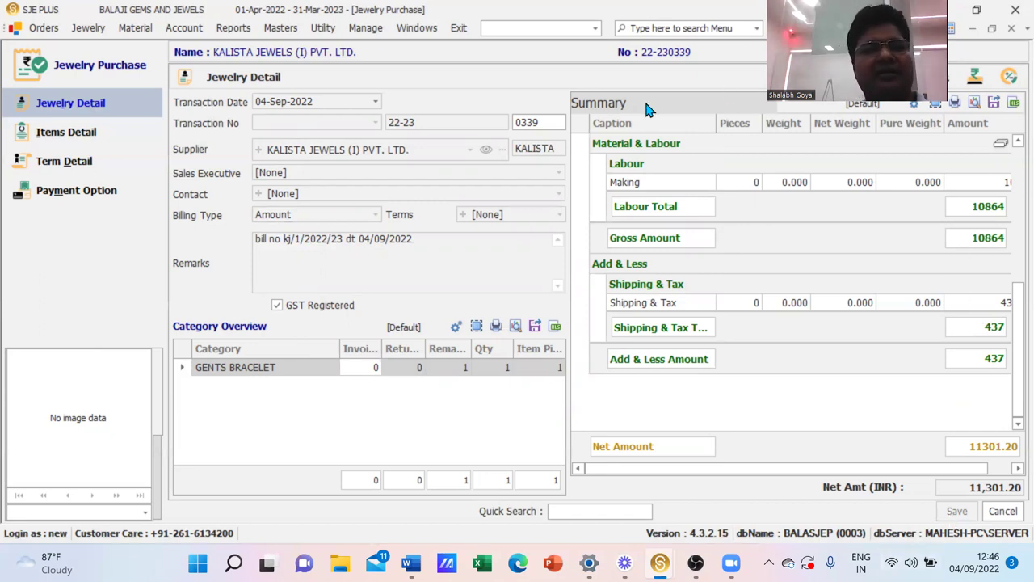
pyautogui.click(1003, 510)
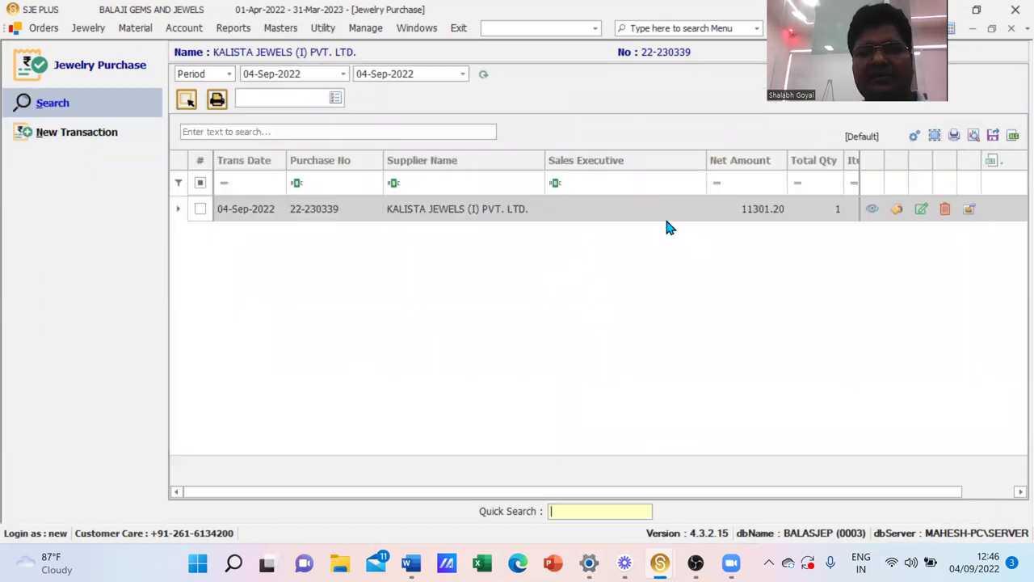
# Select the bracelet for tag printing from the saved purchase, view the print settings for the BGJ tag design, and close the Jewelry Purchase screen.
pyautogui.click(900, 215)
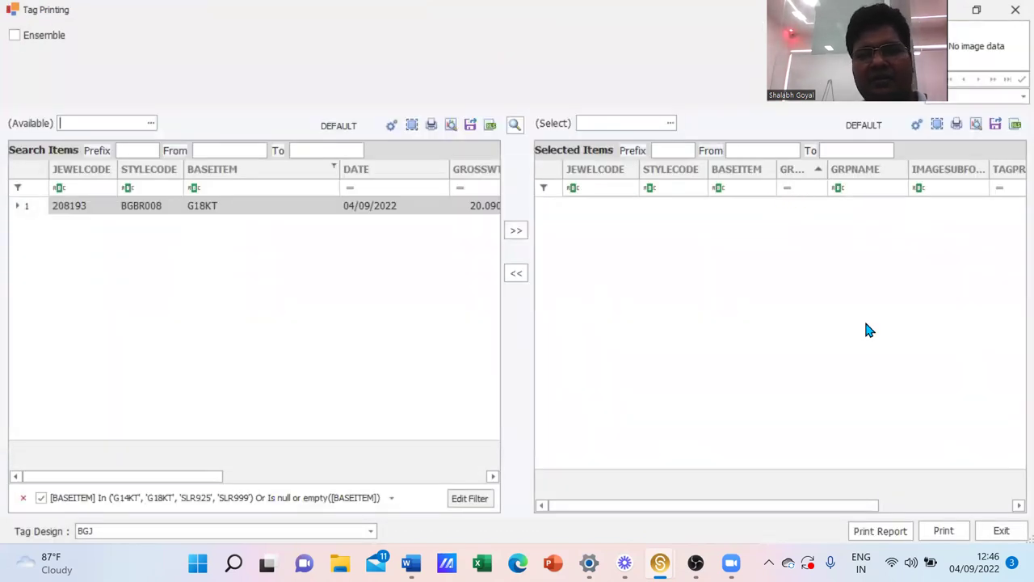
pyautogui.click(516, 232)
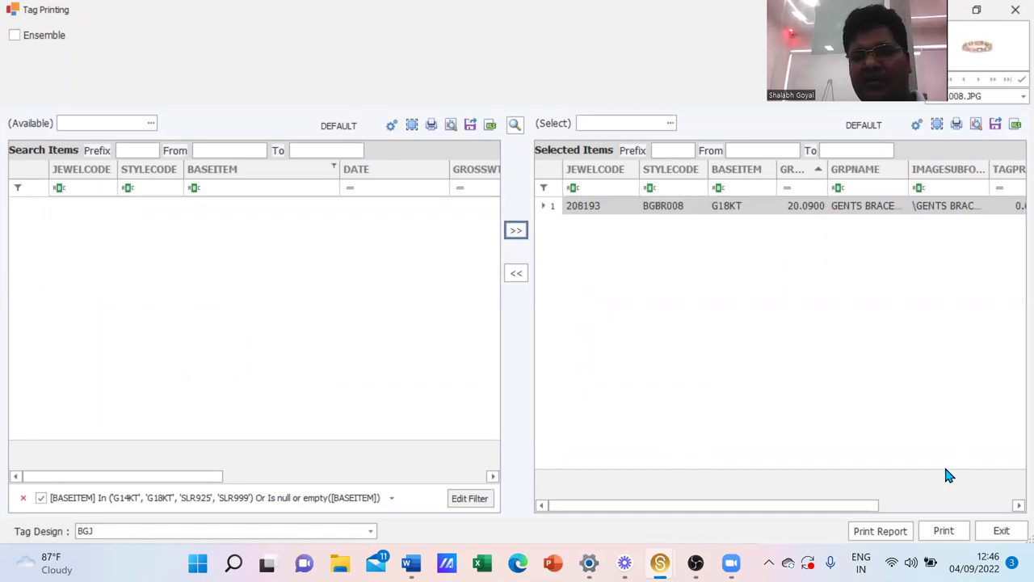
pyautogui.click(943, 532)
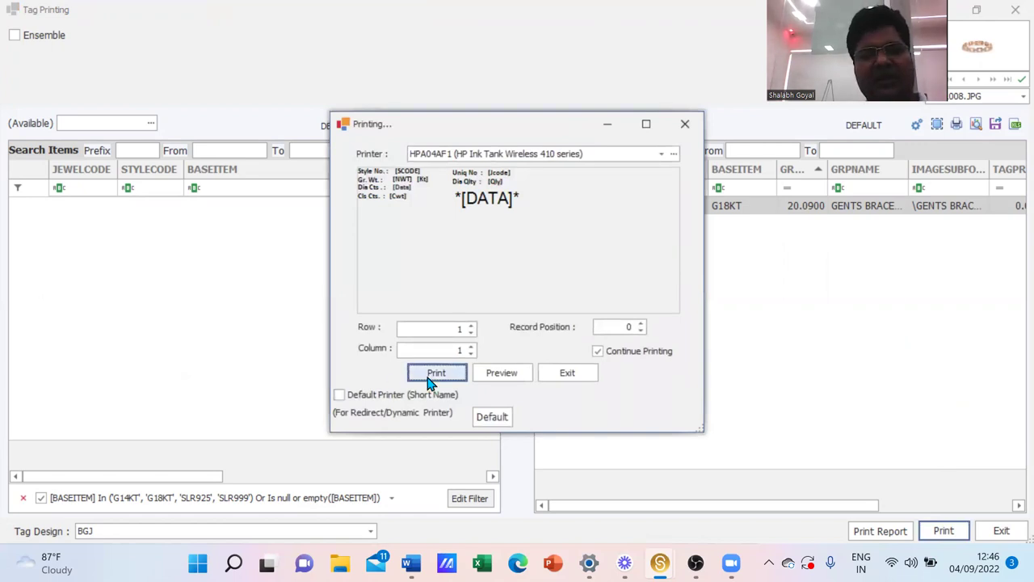
pyautogui.click(682, 131)
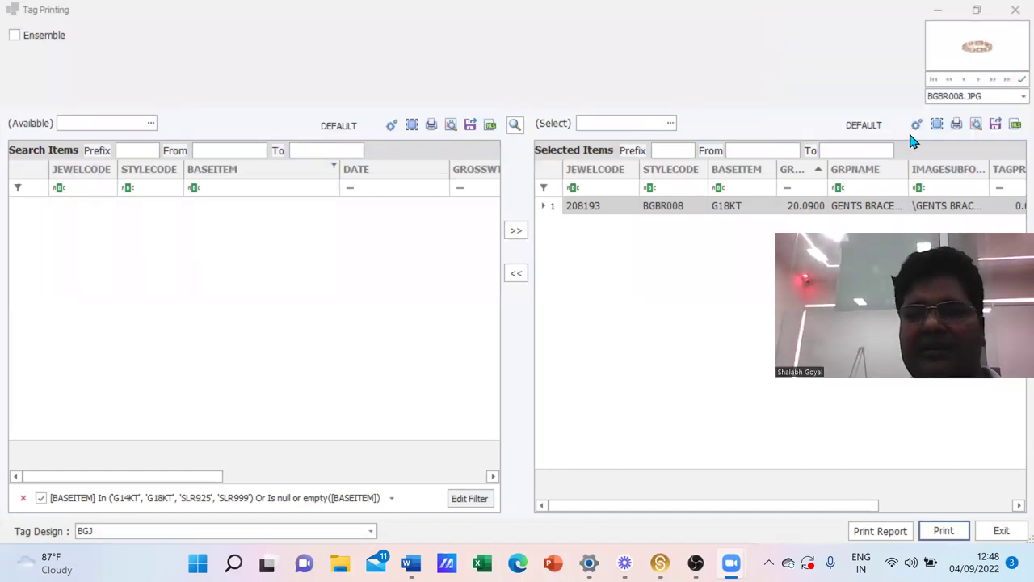
pyautogui.click(1000, 530)
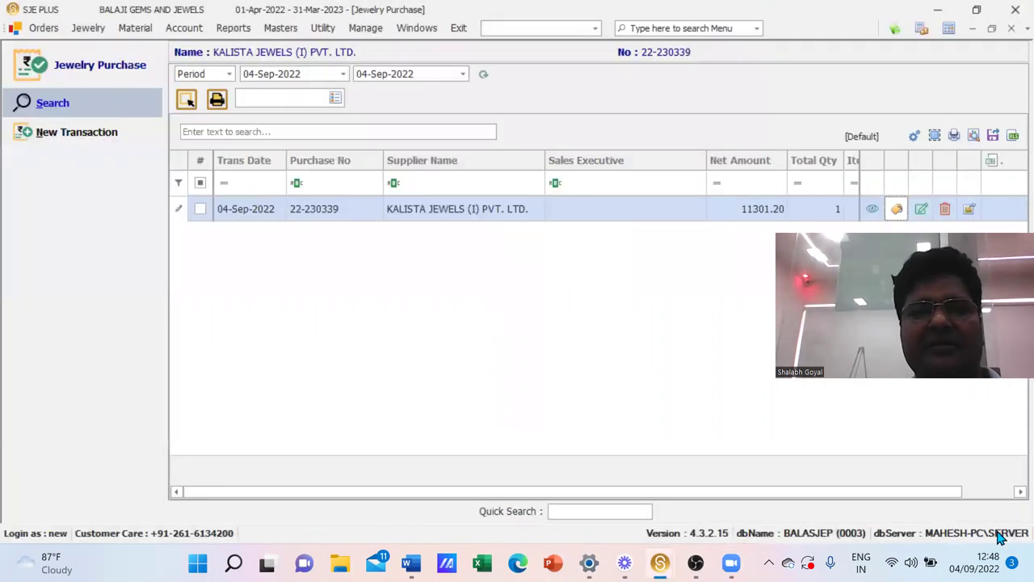
pyautogui.click(1010, 28)
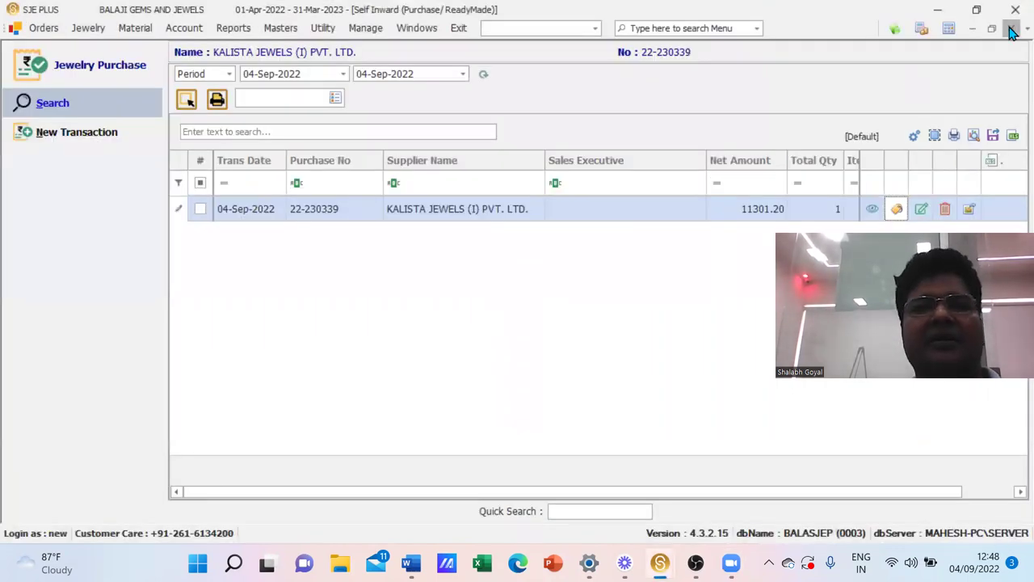
# Close the self inward screen and start a new jewelry sale transaction for the client ABHUSHAN JEWELLERS.
pyautogui.click(1011, 28)
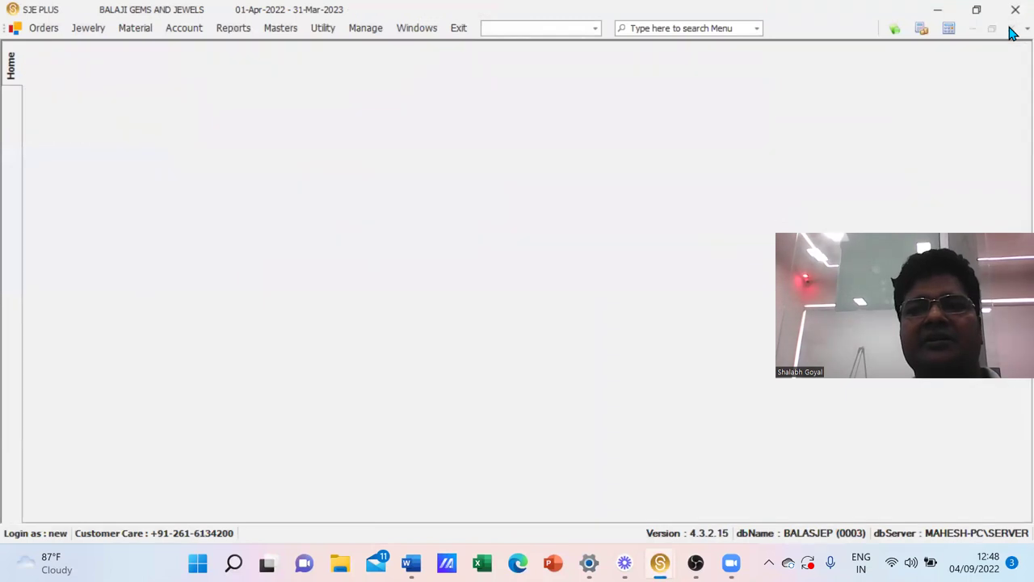
pyautogui.click(88, 30)
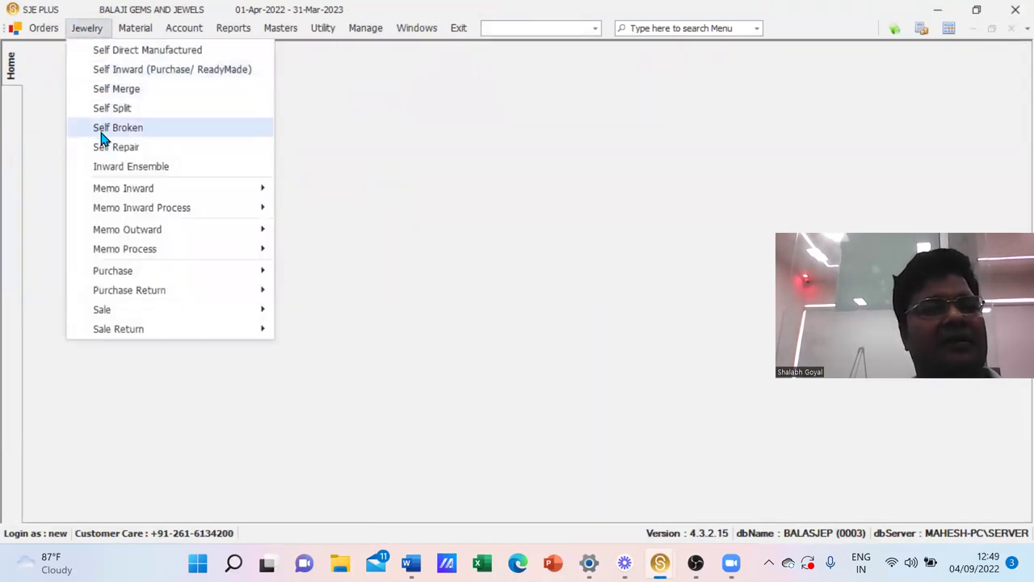
pyautogui.moveTo(108, 317)
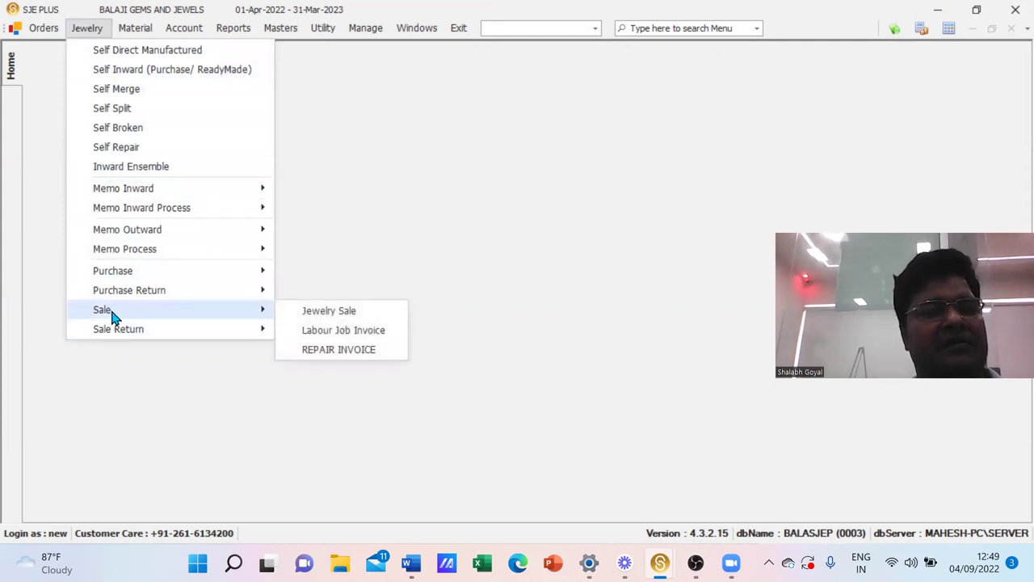
pyautogui.click(312, 314)
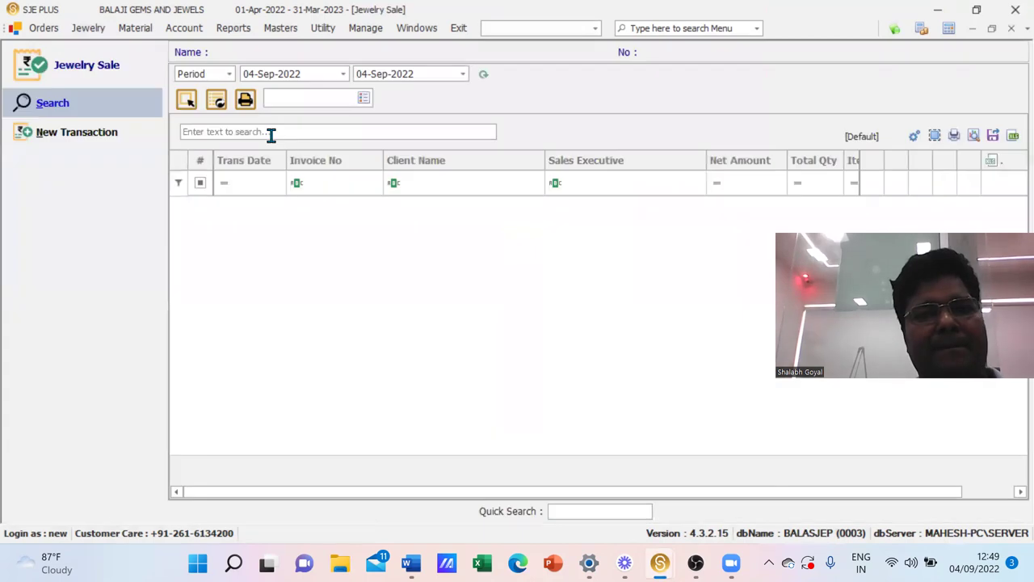
pyautogui.click(63, 139)
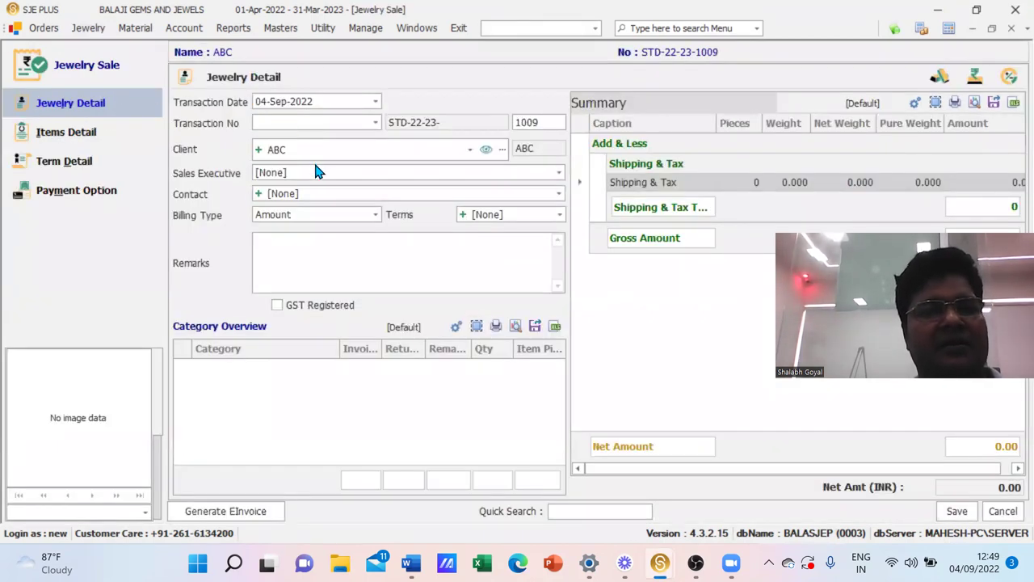
pyautogui.click(470, 150)
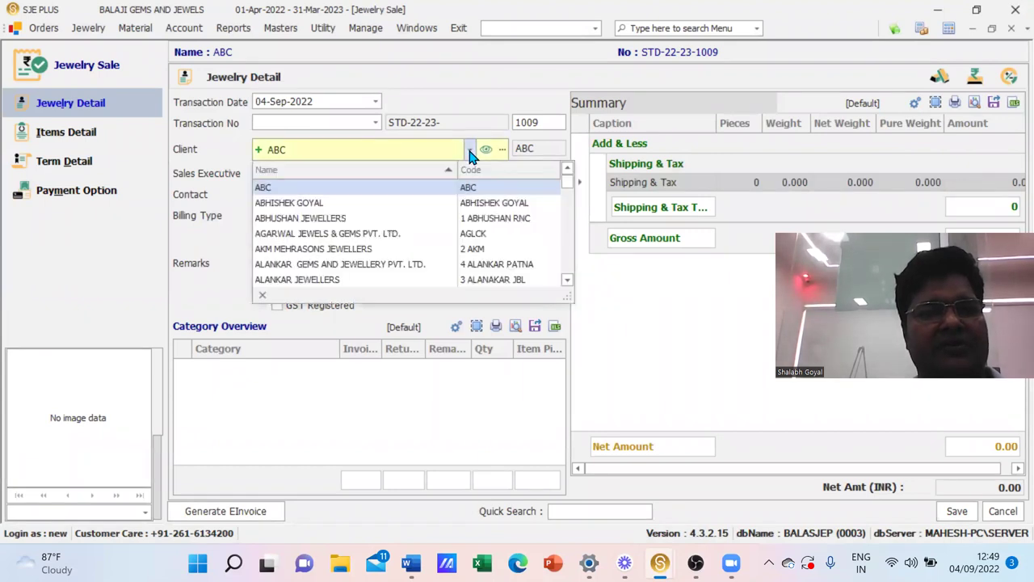
pyautogui.click(351, 218)
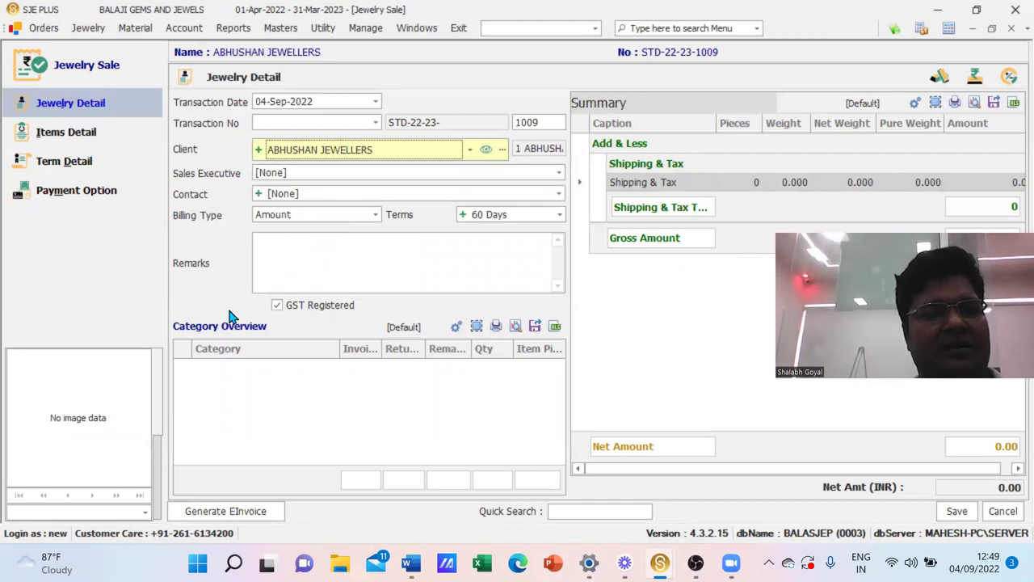
# Find the G18KT ladies ring with jewel code 201019 in stock and add it to the sale's selected items.
pyautogui.click(84, 142)
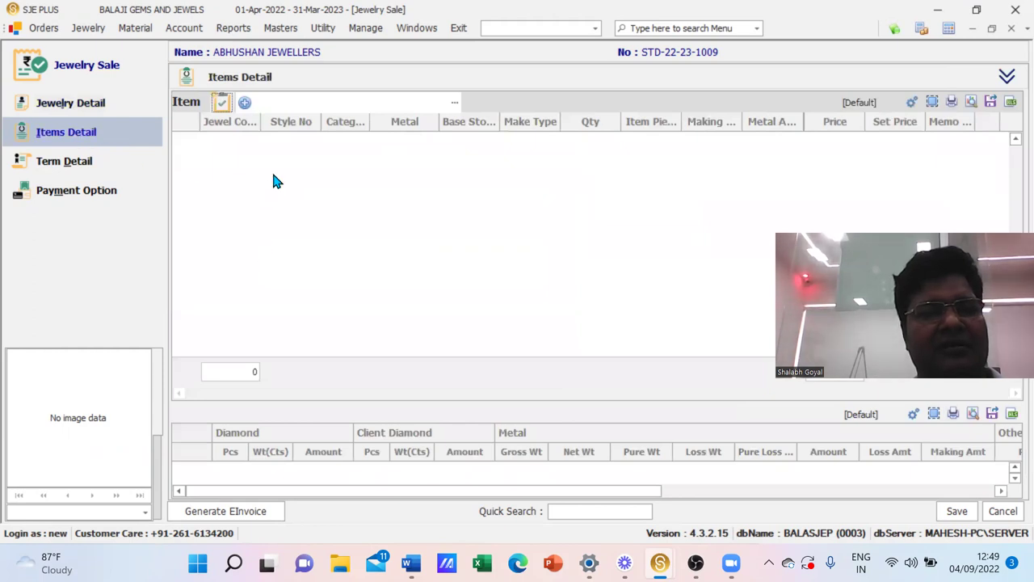
pyautogui.click(219, 110)
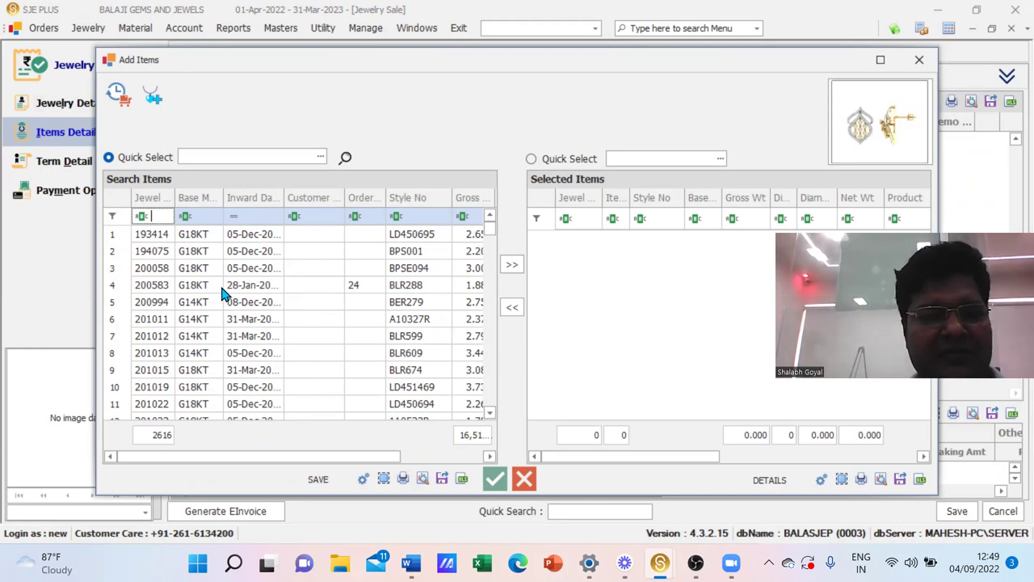
pyautogui.write('201')
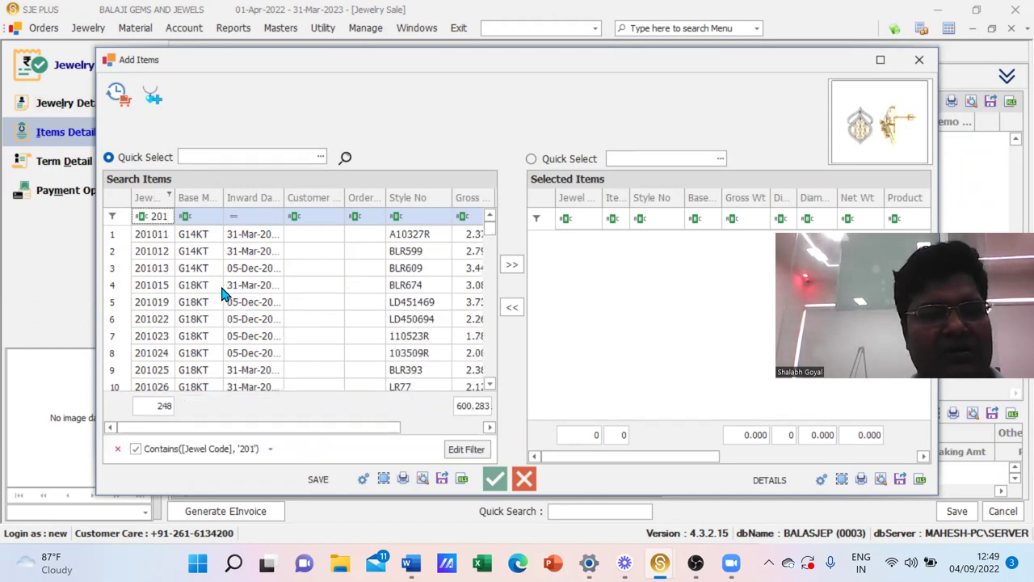
pyautogui.write('019')
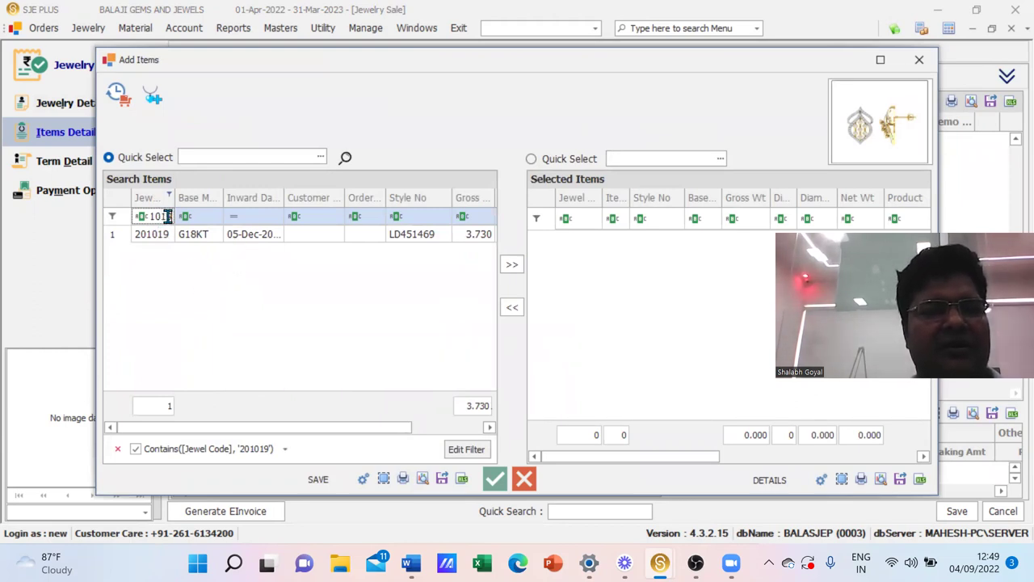
pyautogui.click(161, 241)
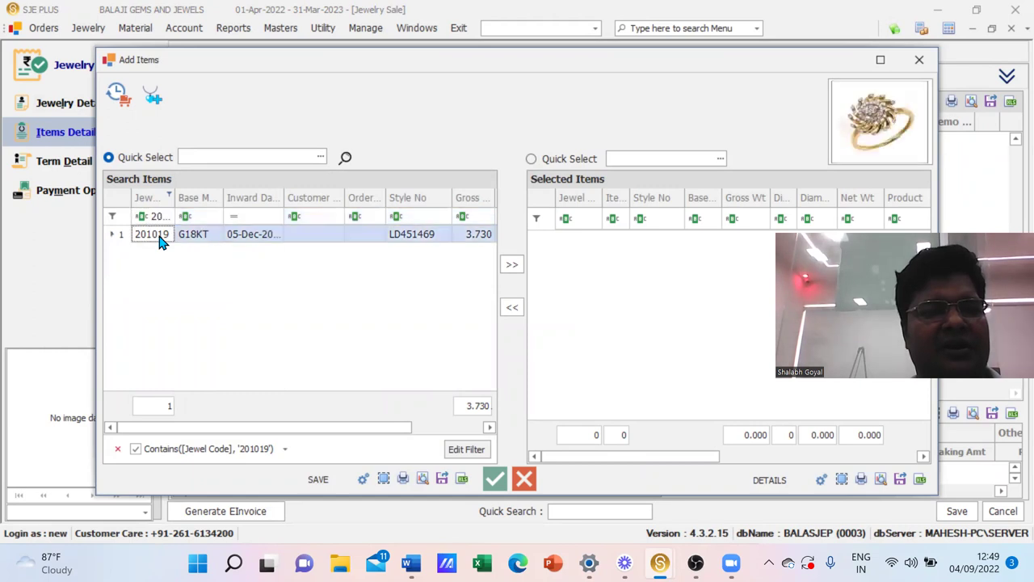
pyautogui.doubleClick(161, 241)
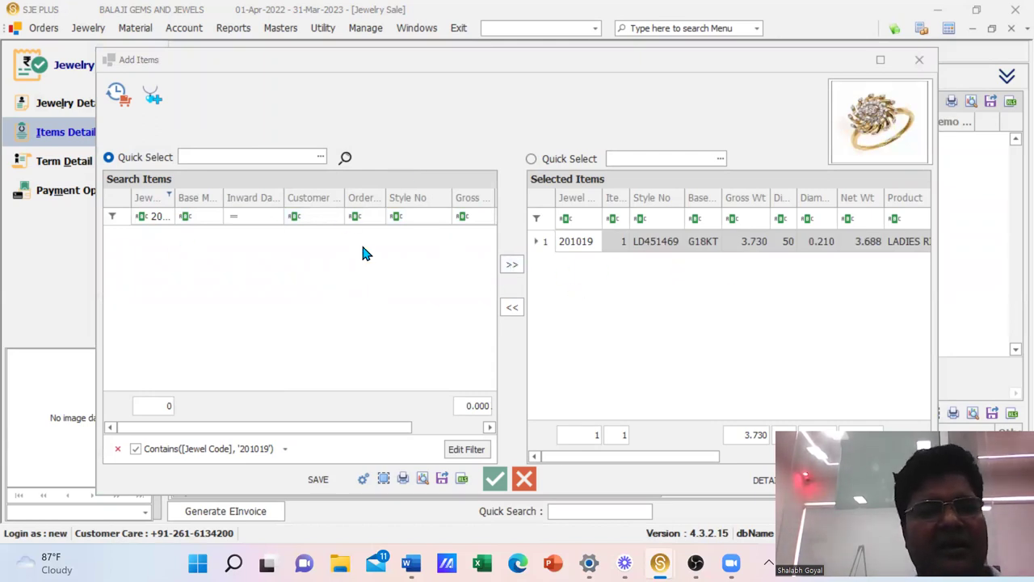
# Add the G14KT ladies ring with jewel code 201011 to the selected items and transfer the selection into the sale.
pyautogui.click(156, 219)
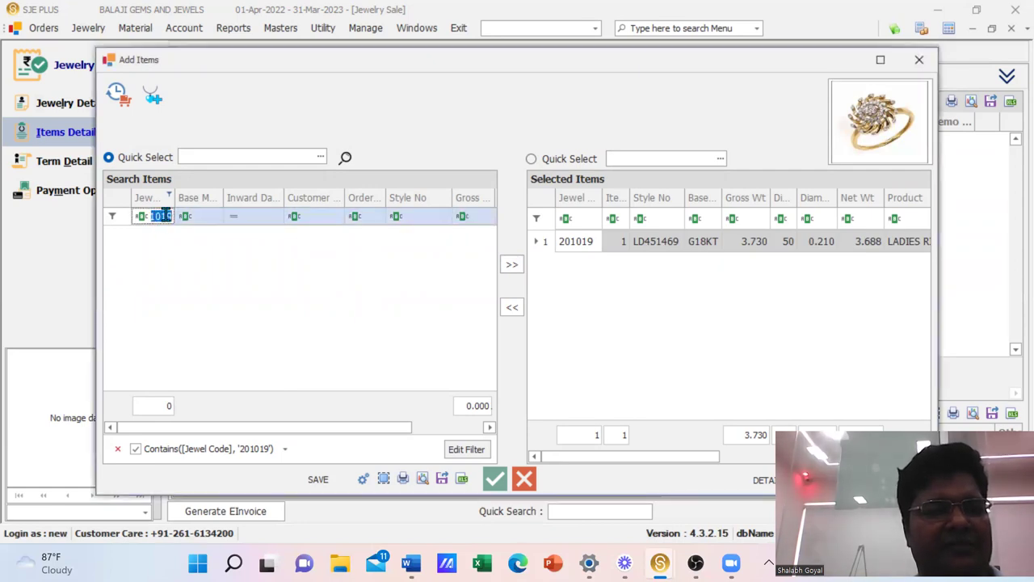
pyautogui.press('BackSpace')
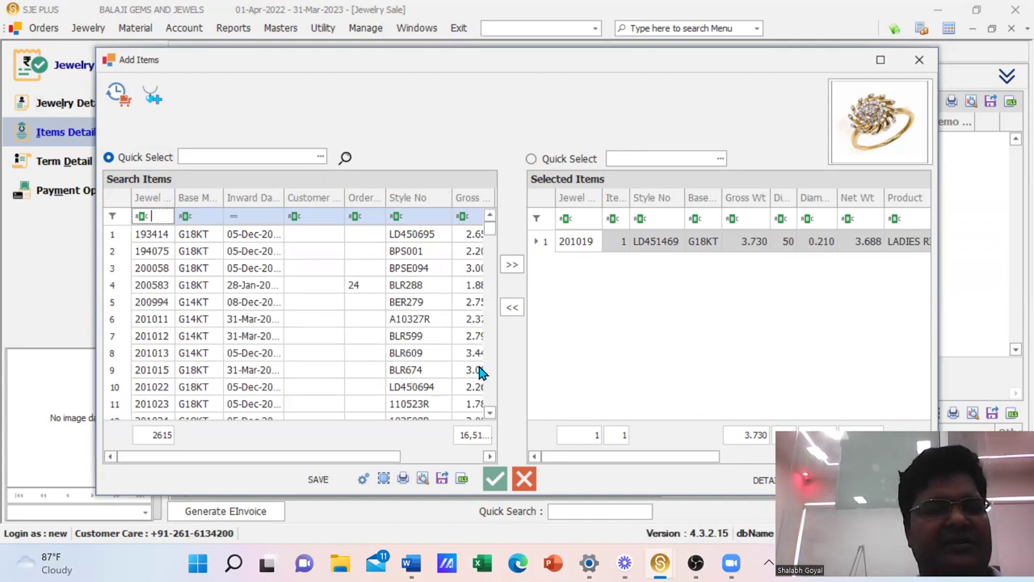
pyautogui.click(160, 324)
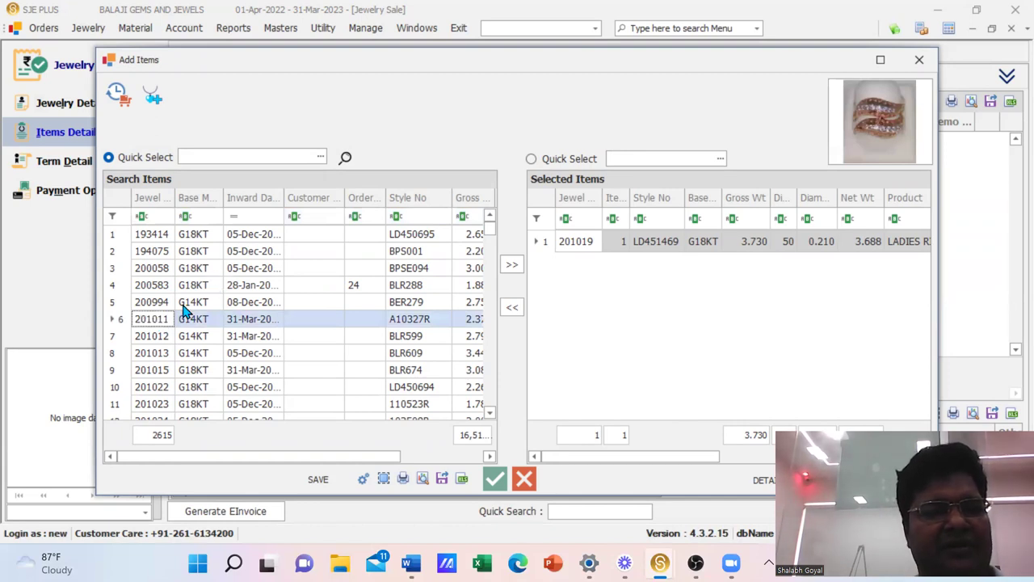
pyautogui.doubleClick(159, 322)
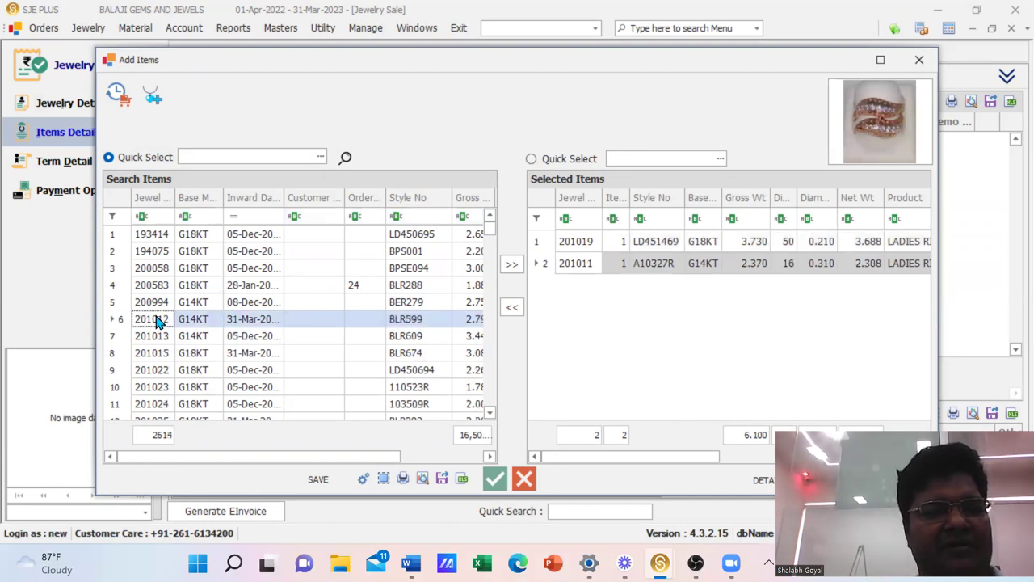
pyautogui.click(163, 216)
pyautogui.write('201')
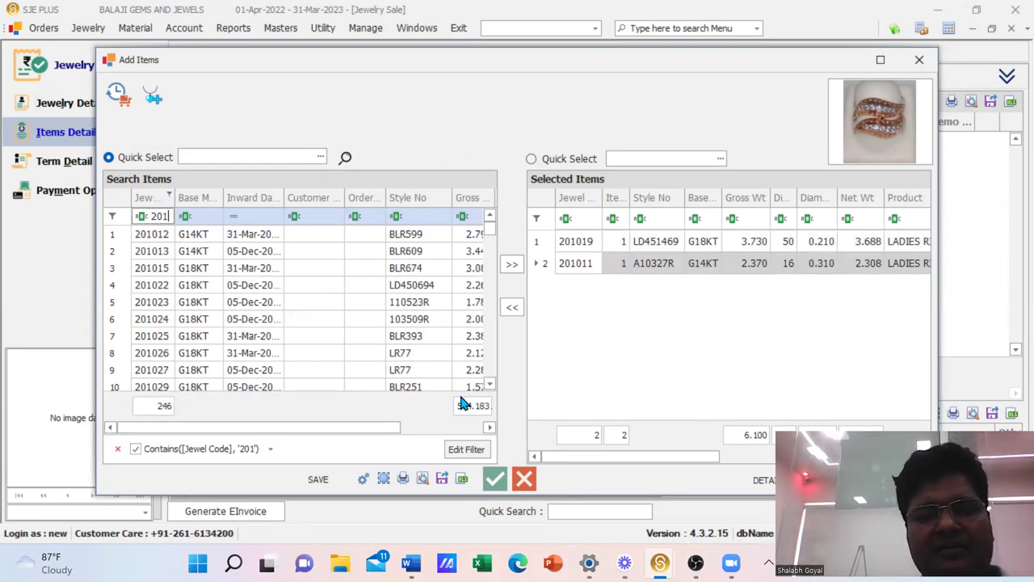
pyautogui.click(524, 480)
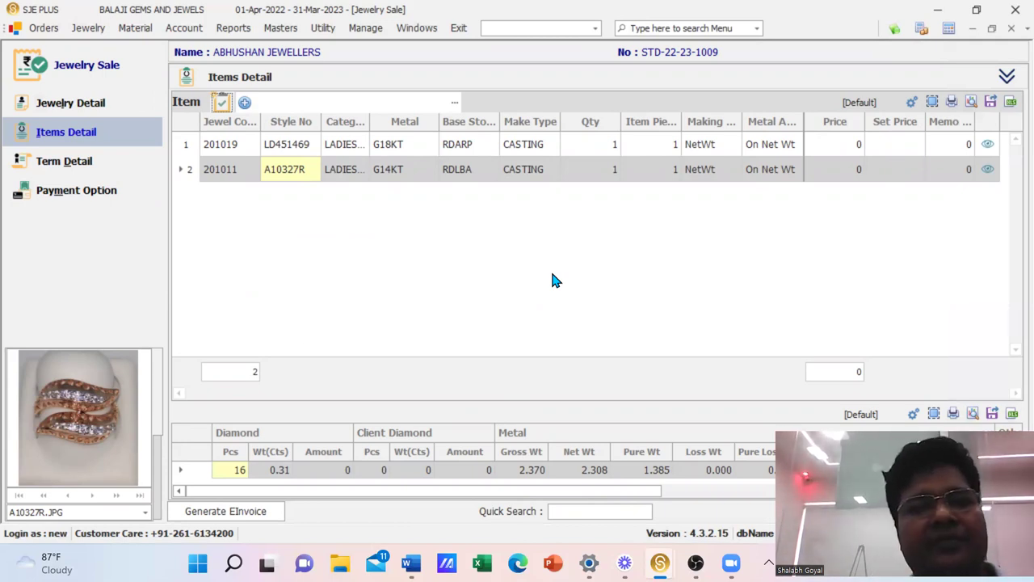
# Open rate replacement for the sale items and set the ARP diamond rates to 40000 for size -11 and 42000 for size -2.
pyautogui.press('super+p')
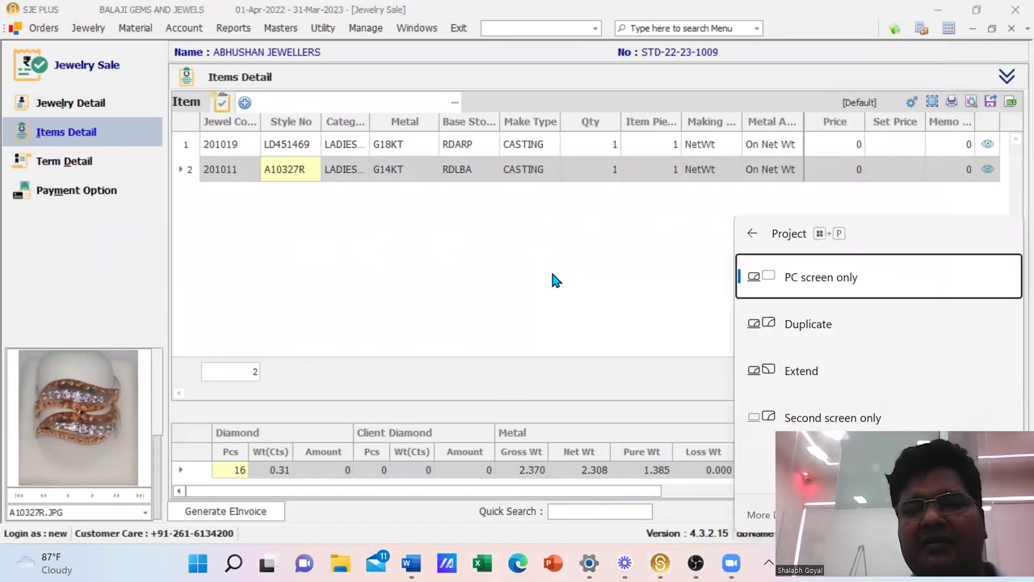
pyautogui.press('Escape')
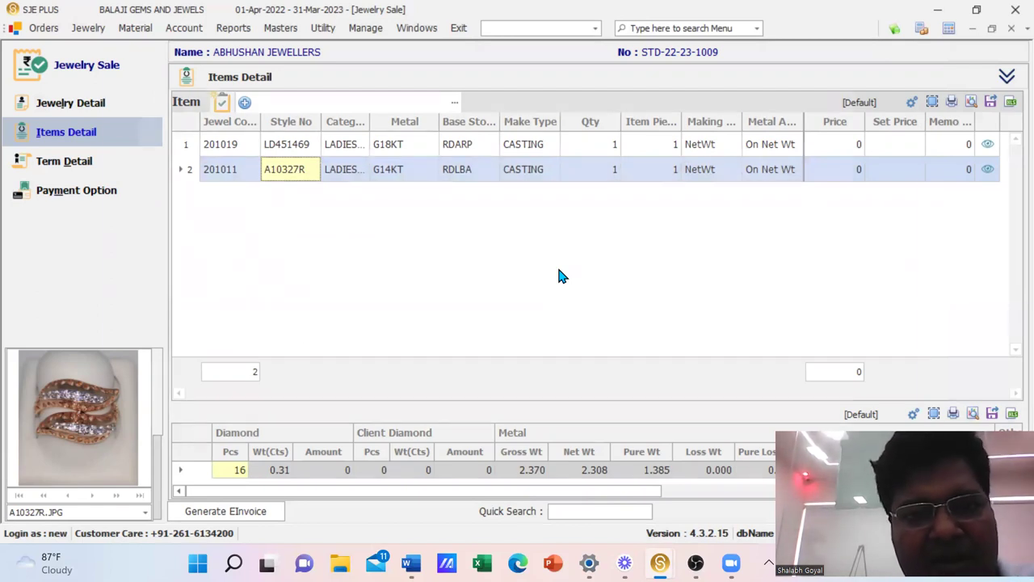
pyautogui.hotkey('ctrl', 'r')
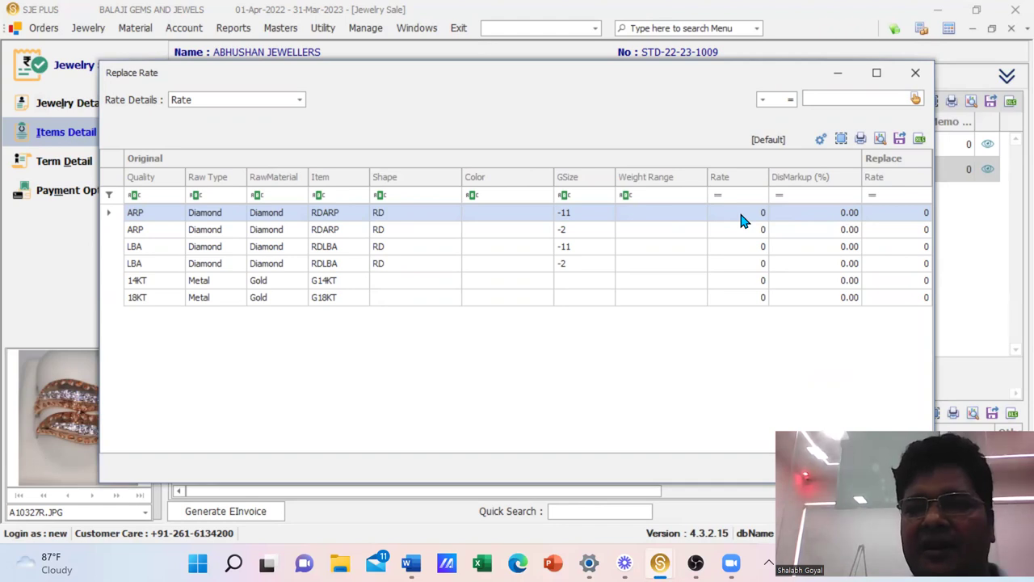
pyautogui.press('Tab')
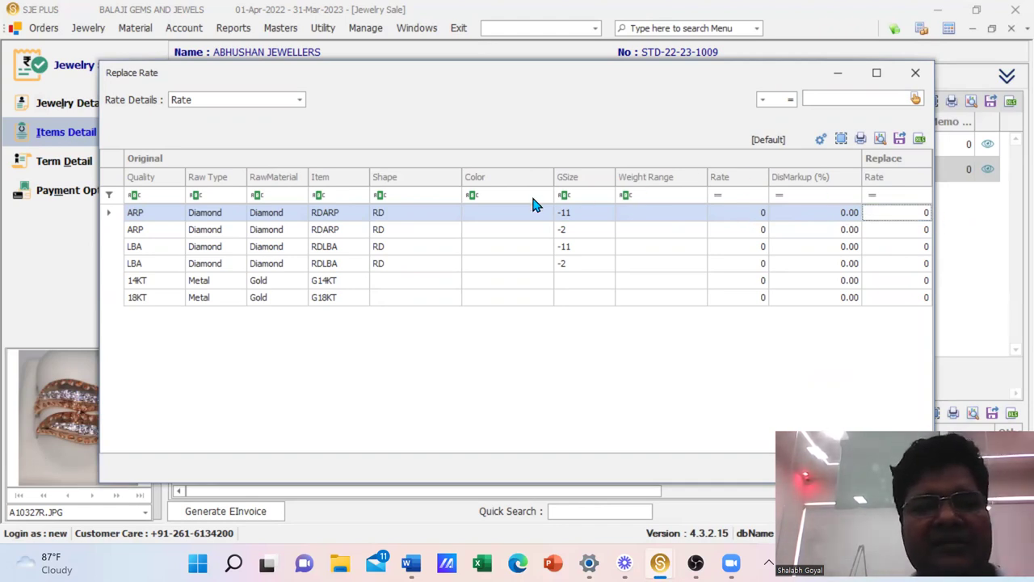
pyautogui.write('4')
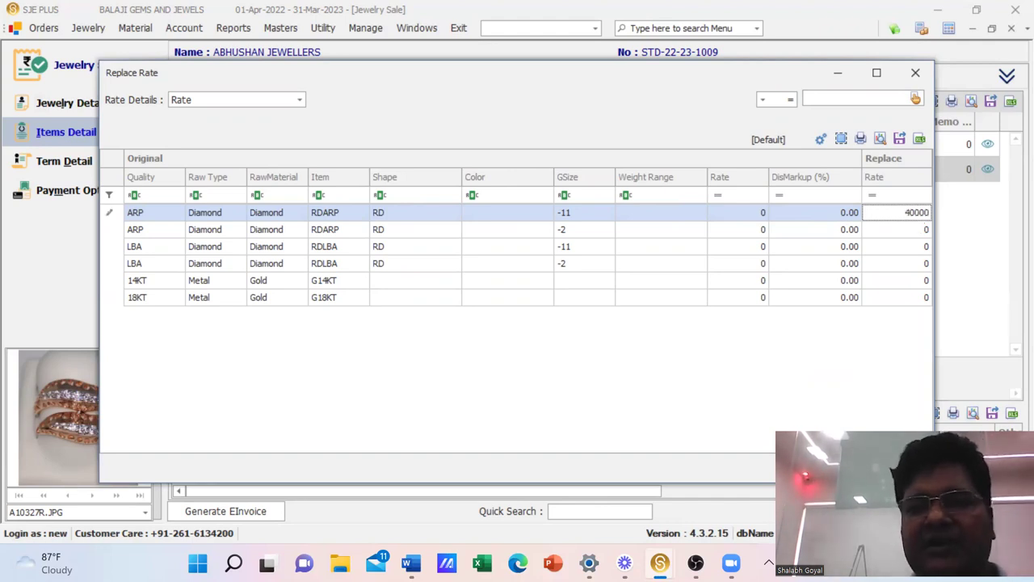
pyautogui.write('0000')
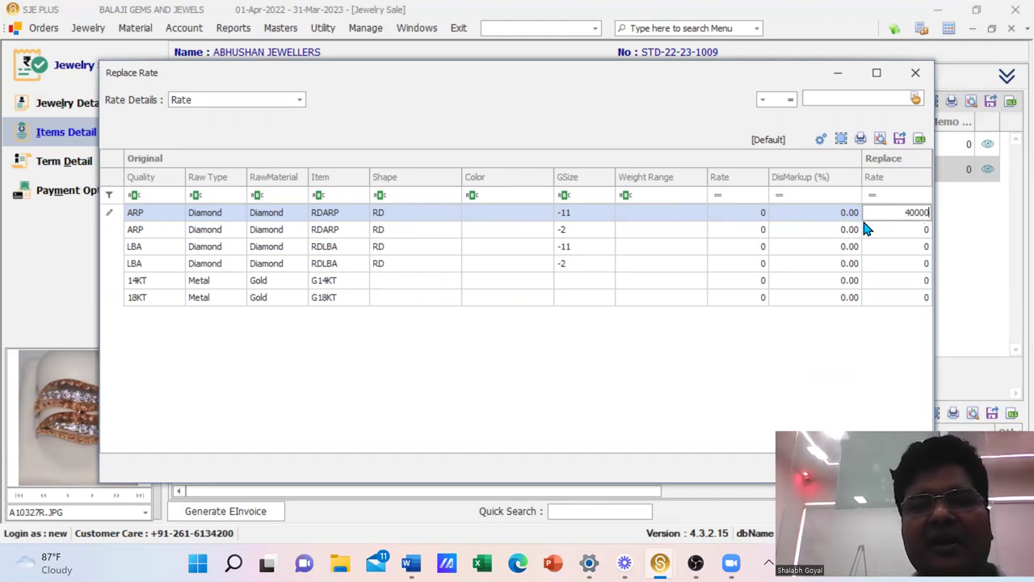
pyautogui.click(913, 231)
pyautogui.write('42000')
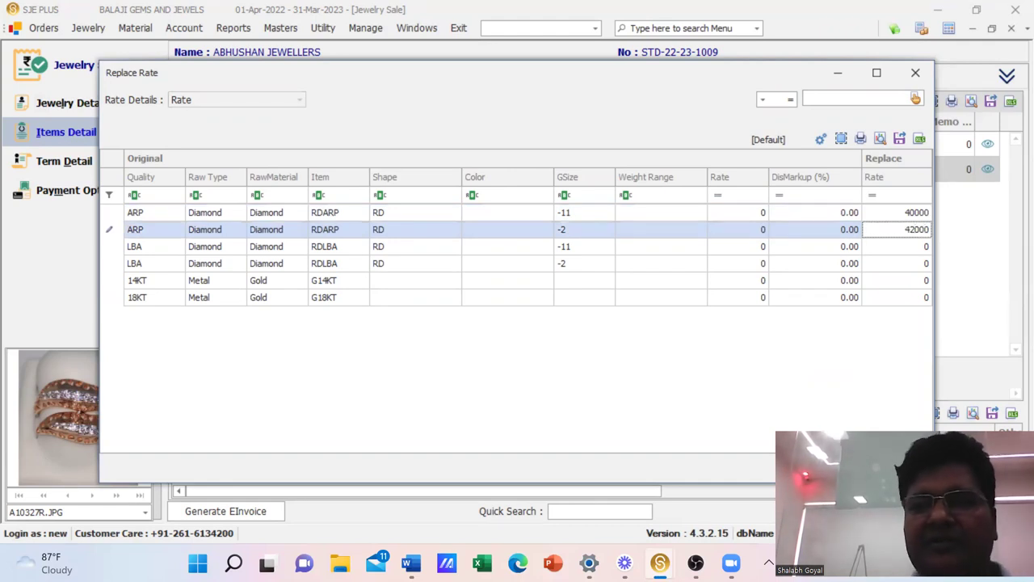
# Set the LBA diamond replacement rates to 36000 for size -11 and 38000 for size -2.
pyautogui.click(922, 247)
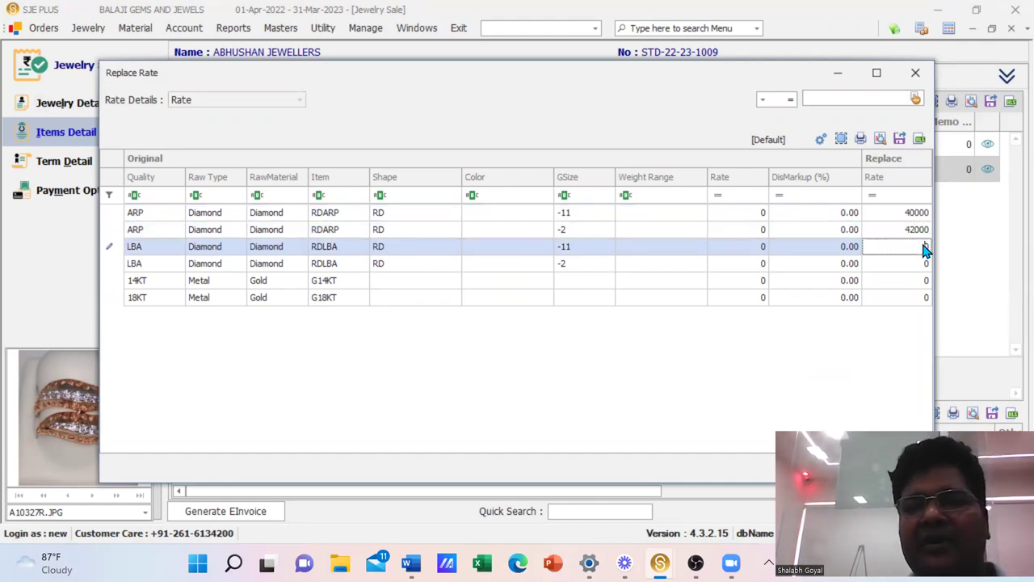
pyautogui.write('360')
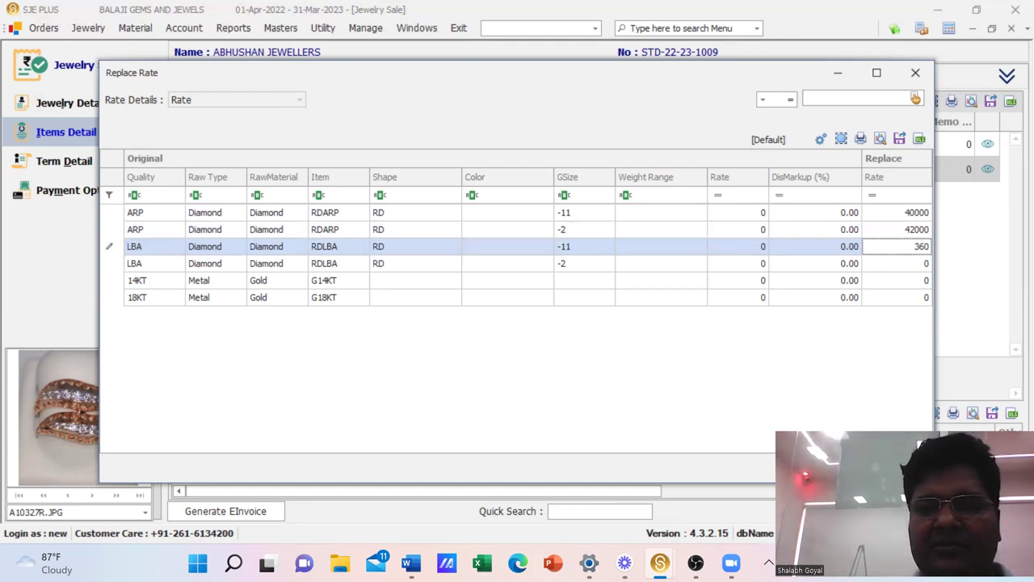
pyautogui.write('000')
pyautogui.press('BackSpace')
pyautogui.click(922, 265)
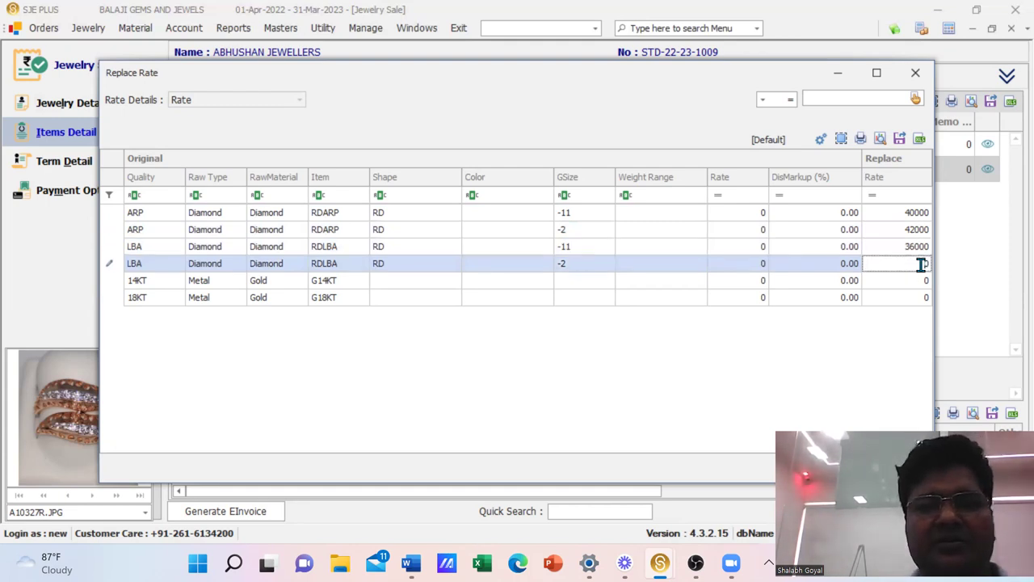
pyautogui.write('380')
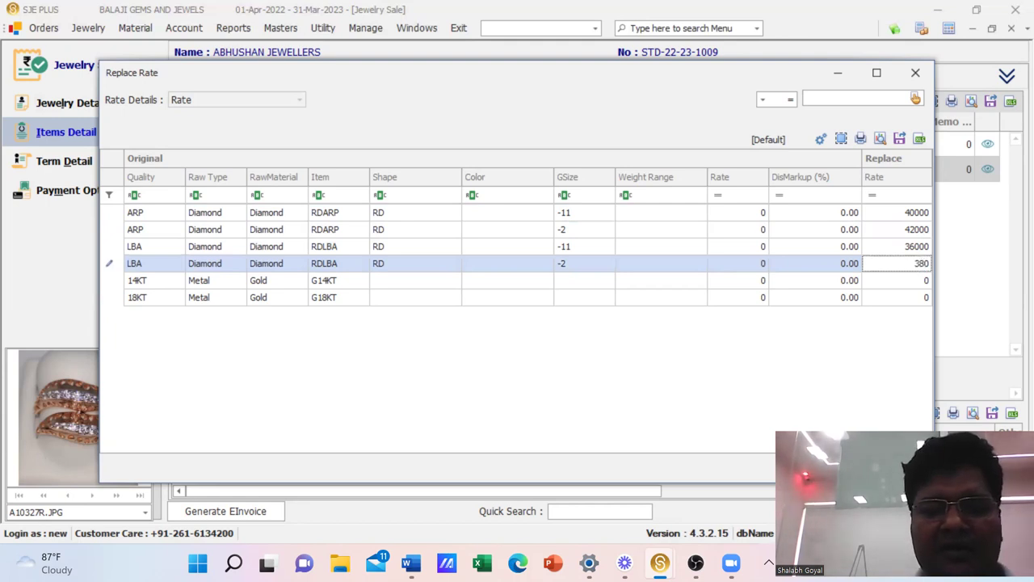
pyautogui.write('000')
pyautogui.press('BackSpace')
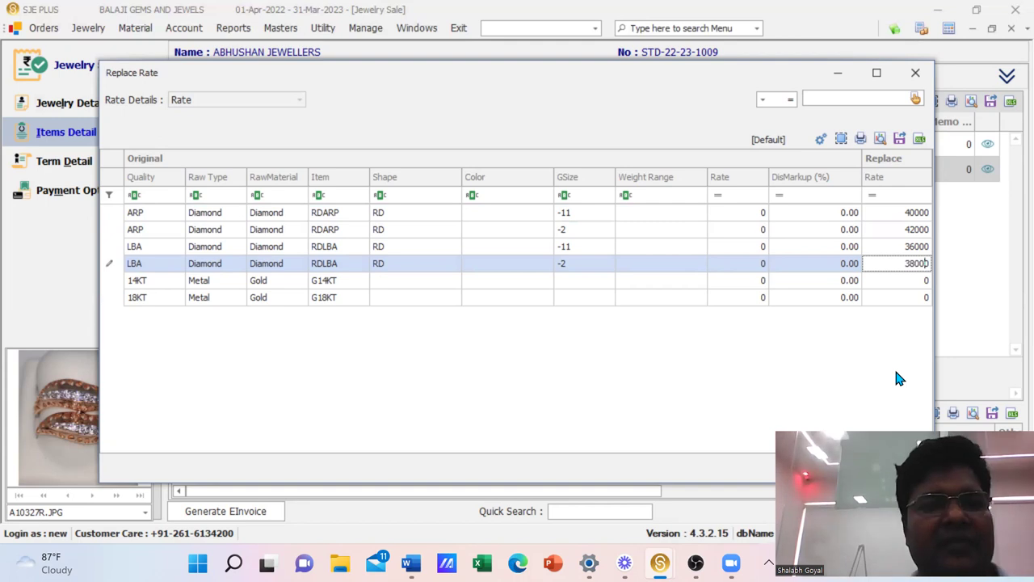
# Set the gold replacement rates to 3000 for 14KT and 4000 for 18KT, and apply all replacement rates to the sale items.
pyautogui.click(923, 280)
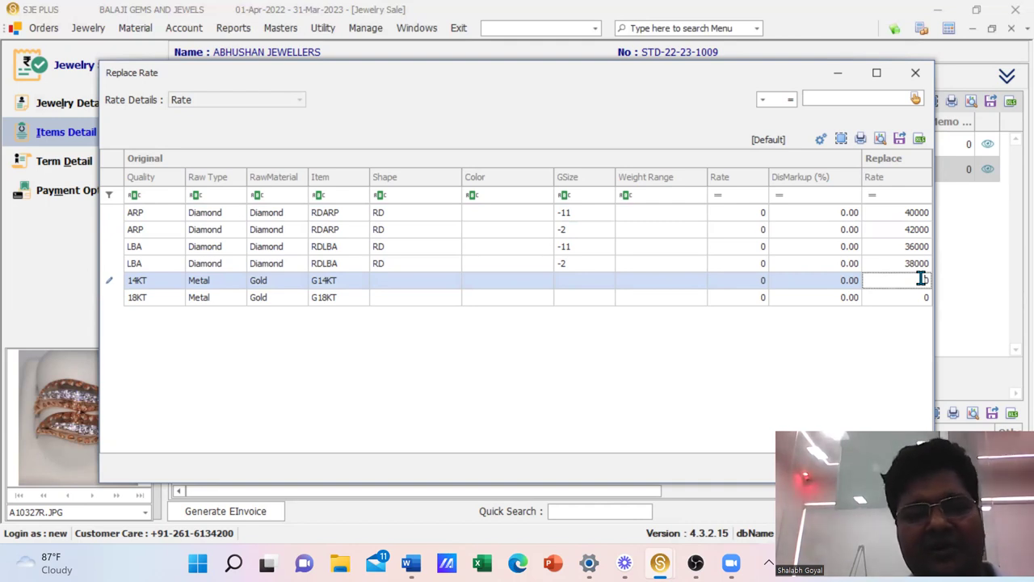
pyautogui.write('30000')
pyautogui.press('BackSpace')
pyautogui.press('BackSpace')
pyautogui.click(921, 298)
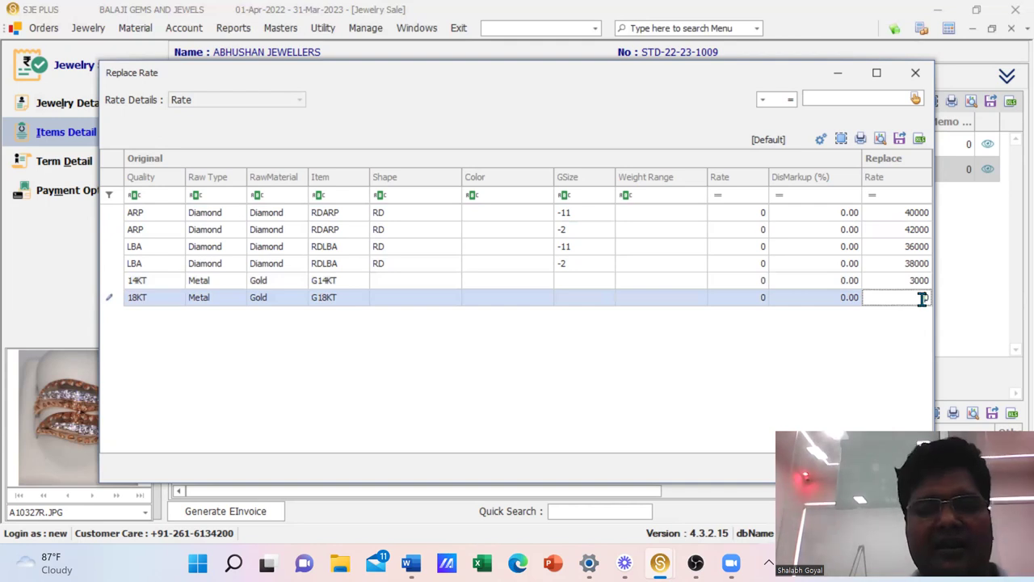
pyautogui.write('4000')
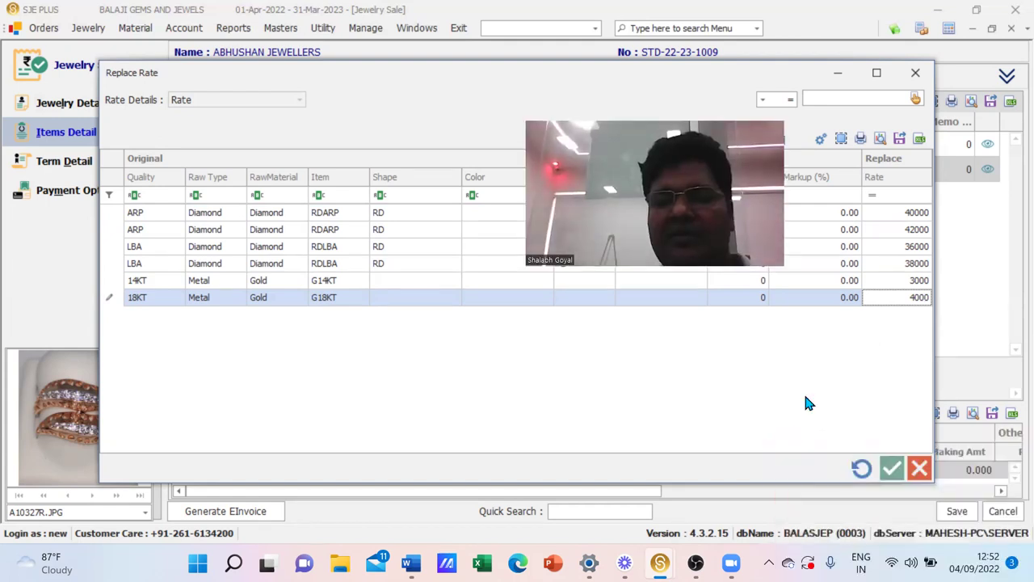
pyautogui.click(893, 473)
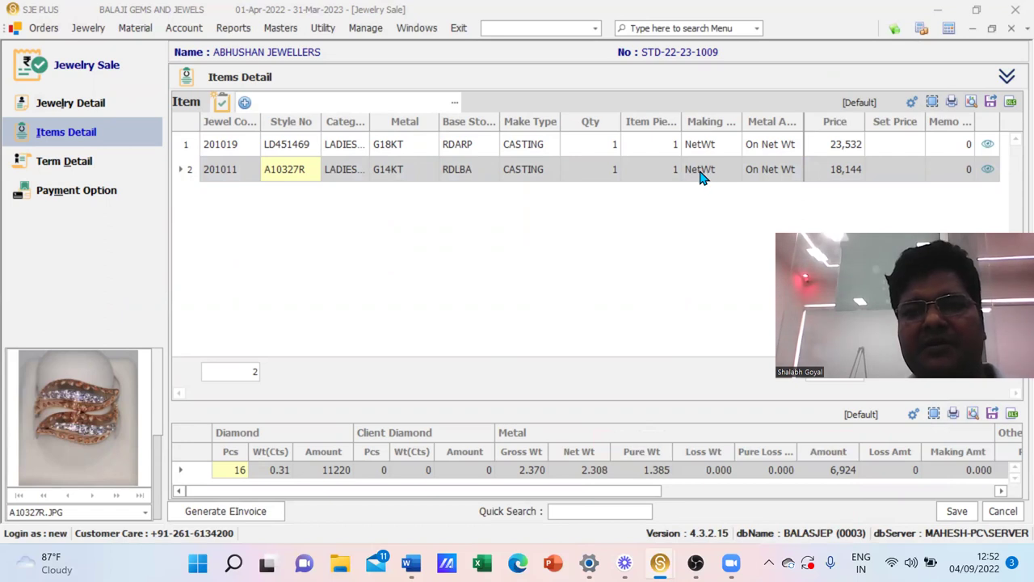
# Open rate replacement for Making and apply a replacement making rate of 700 to both the G14KT and G18KT casting items.
pyautogui.click(675, 147)
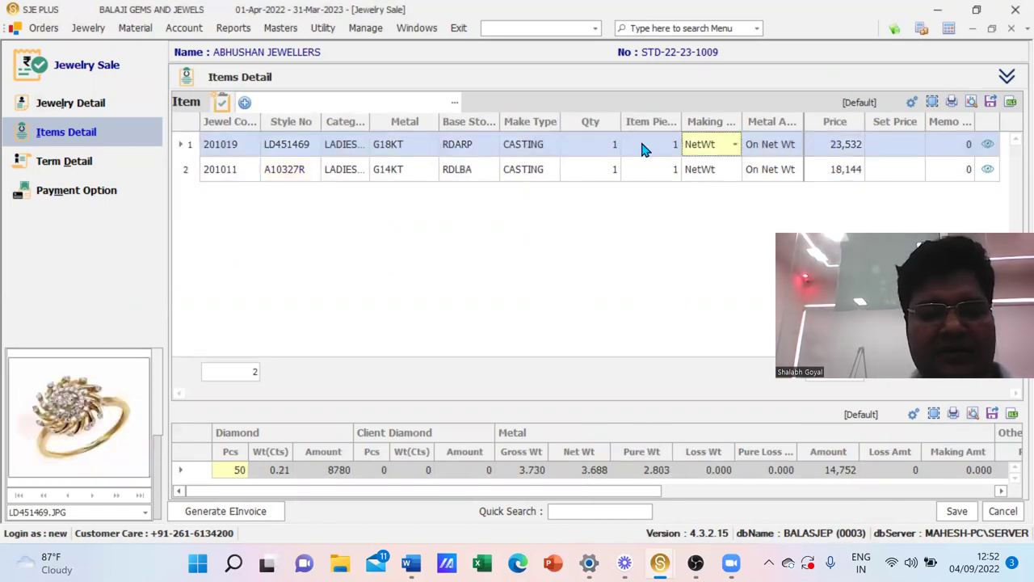
pyautogui.hotkey('ctrl', 'r')
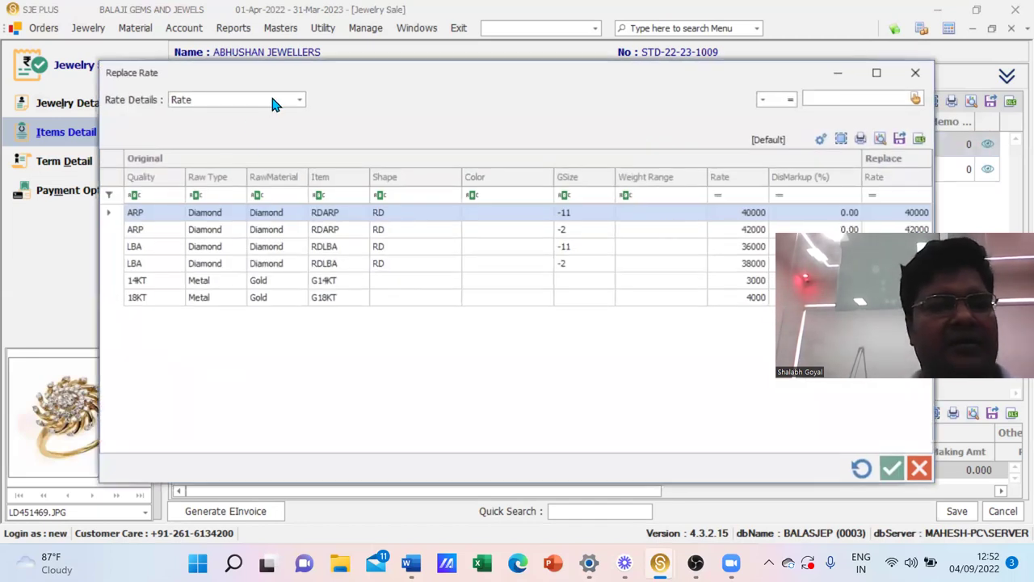
pyautogui.click(297, 101)
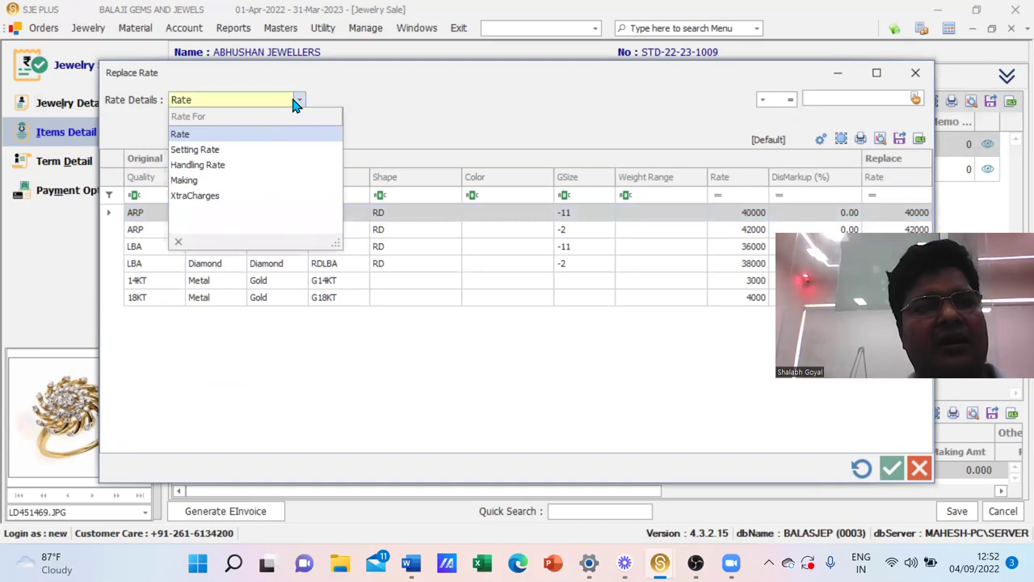
pyautogui.click(259, 180)
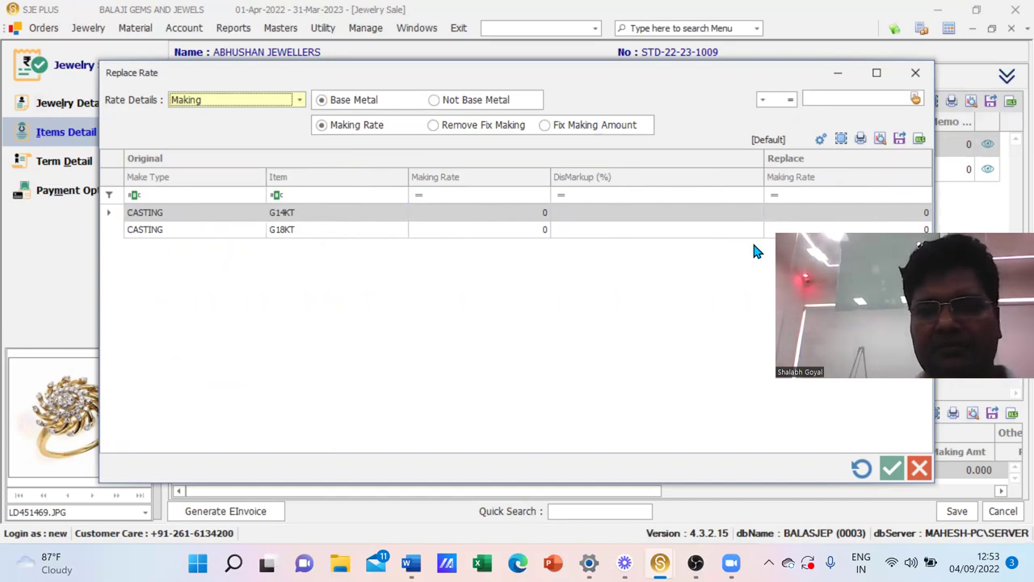
pyautogui.moveTo(928, 309); pyautogui.dragTo(704, 455)
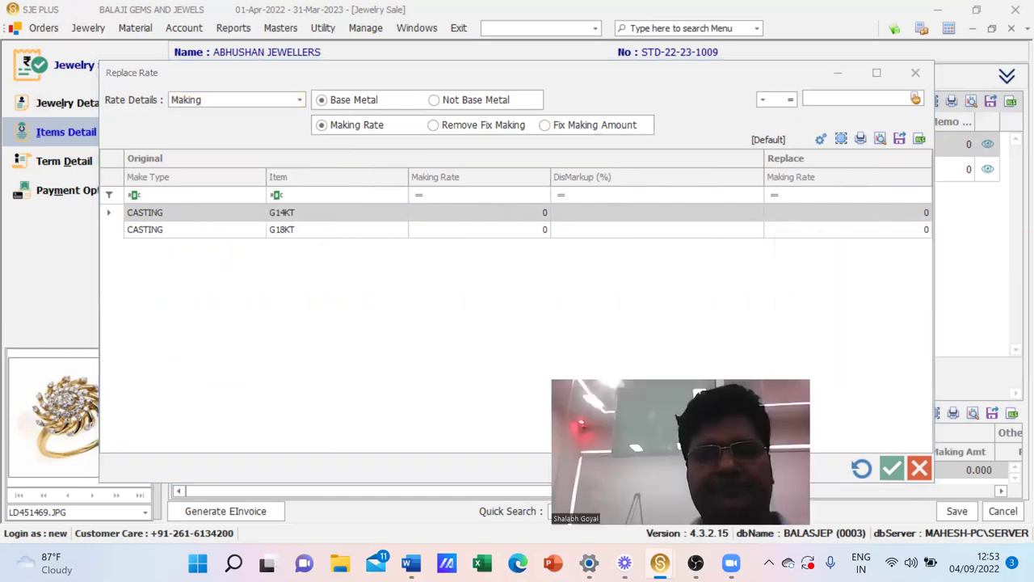
pyautogui.click(507, 217)
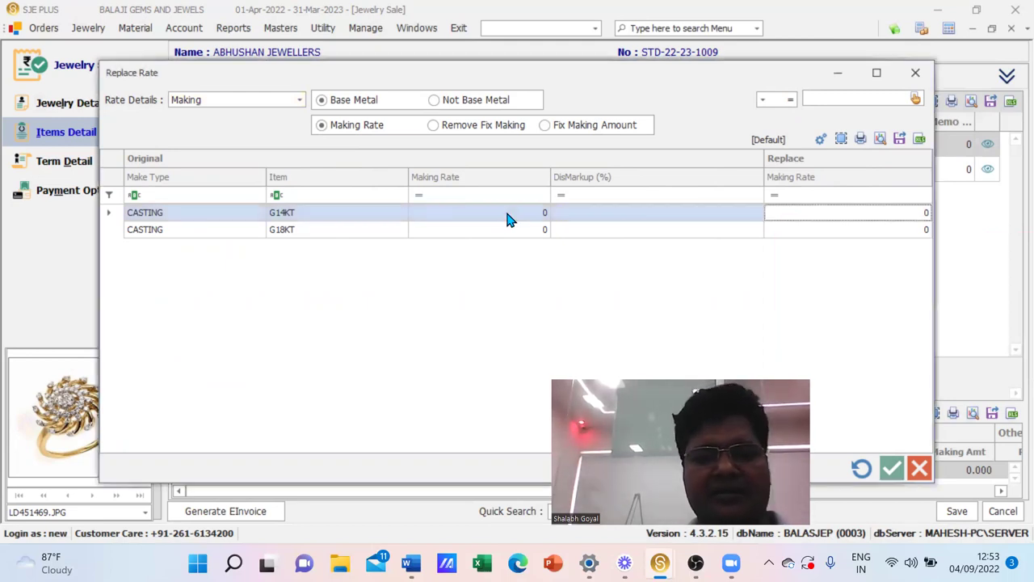
pyautogui.write('700')
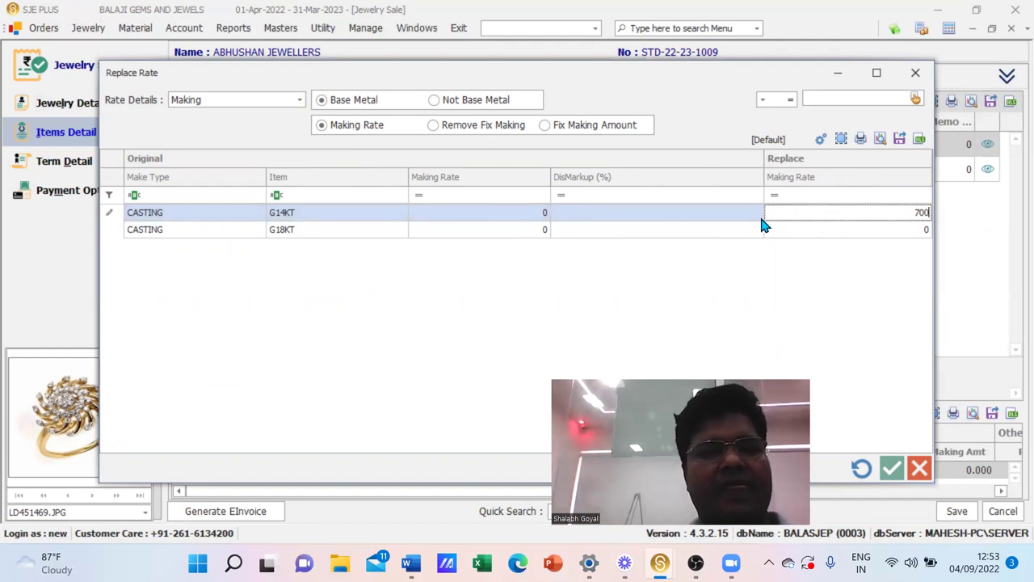
pyautogui.click(927, 230)
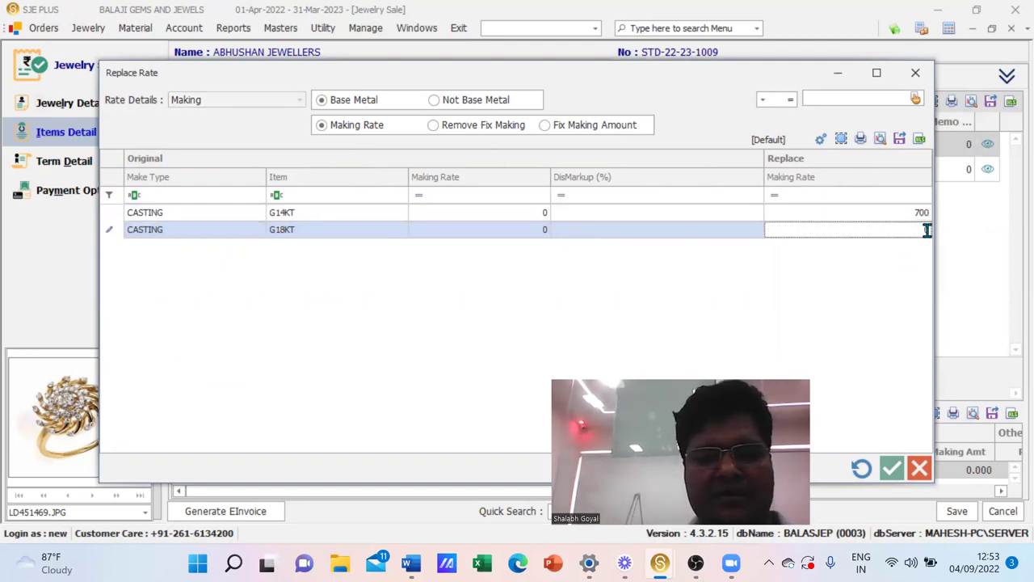
pyautogui.write('700')
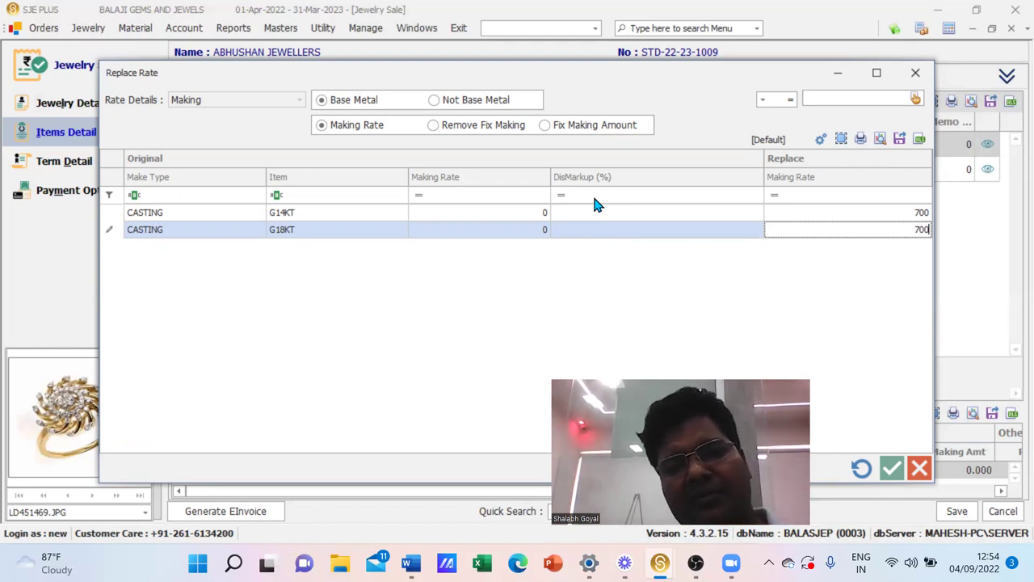
pyautogui.click(893, 471)
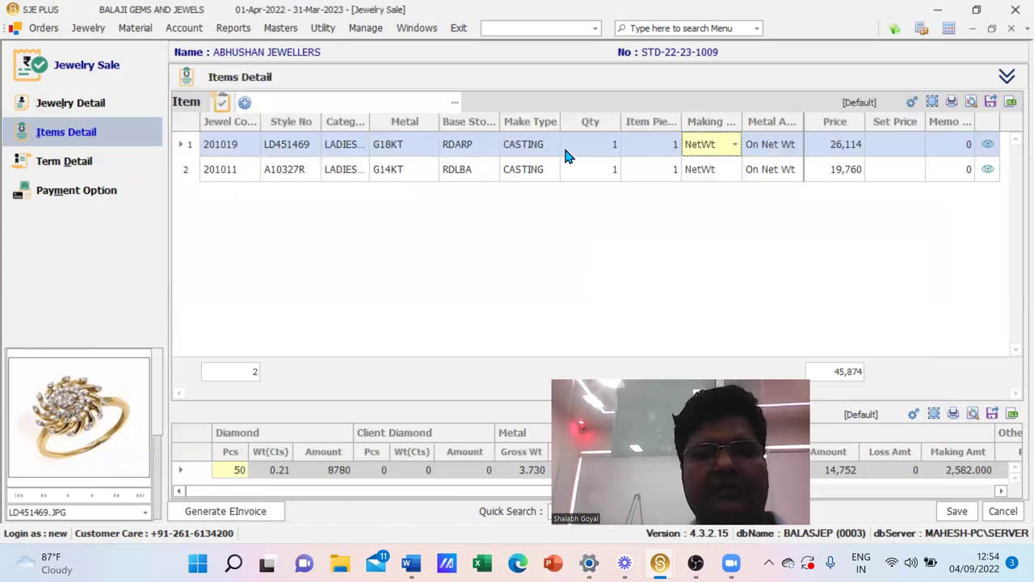
pyautogui.press('Down')
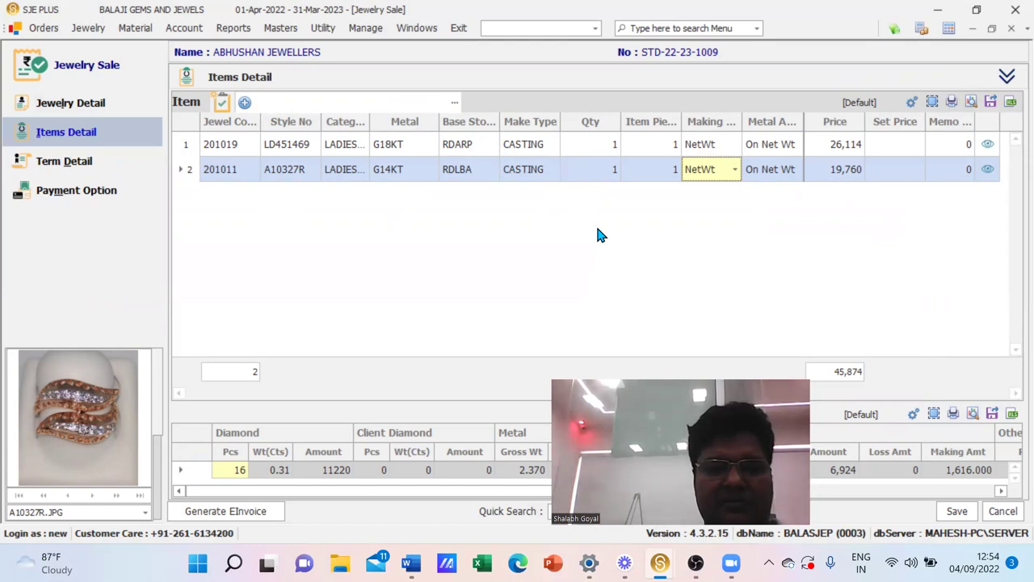
pyautogui.press('Return')
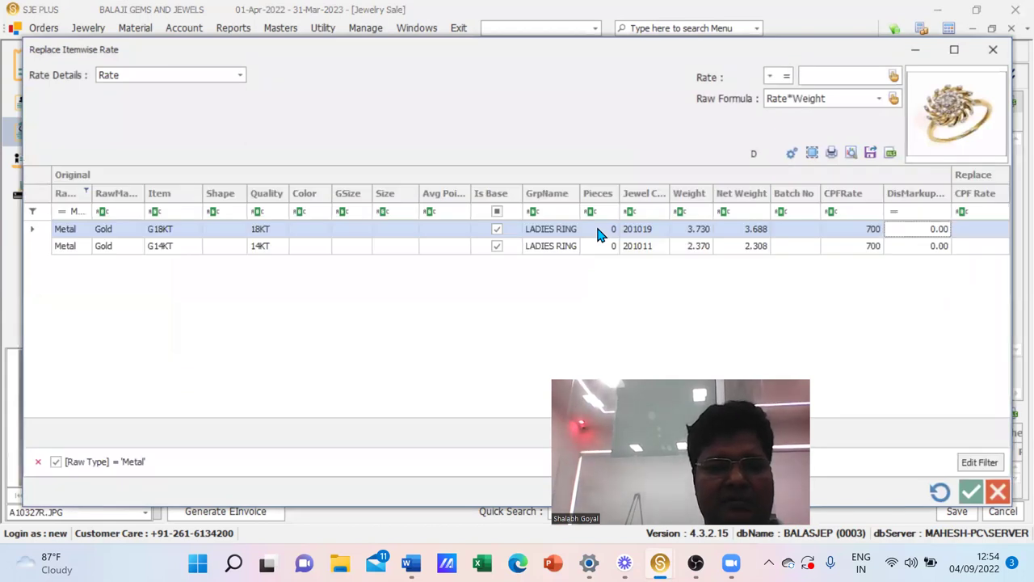
pyautogui.click(985, 490)
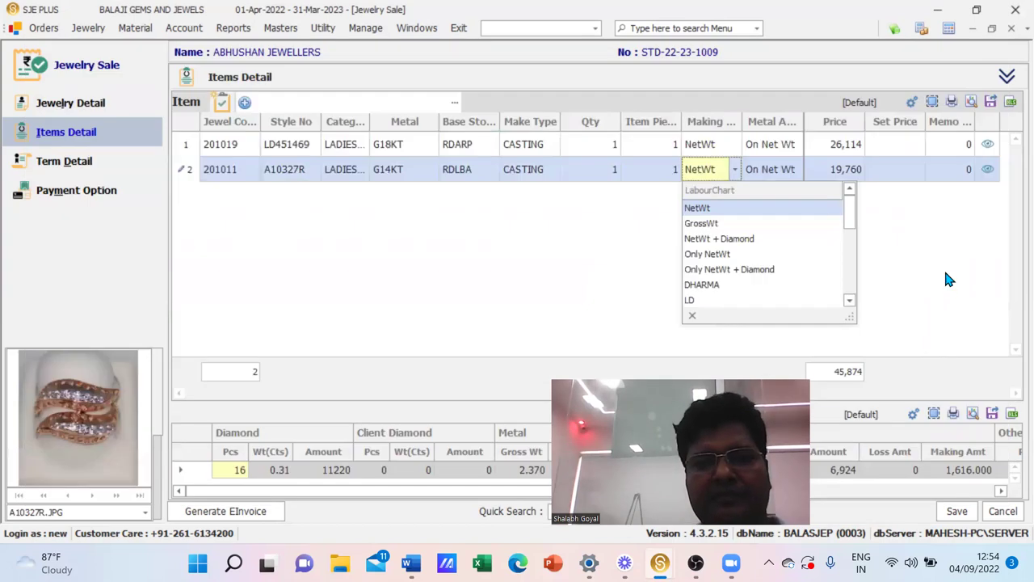
pyautogui.click(907, 247)
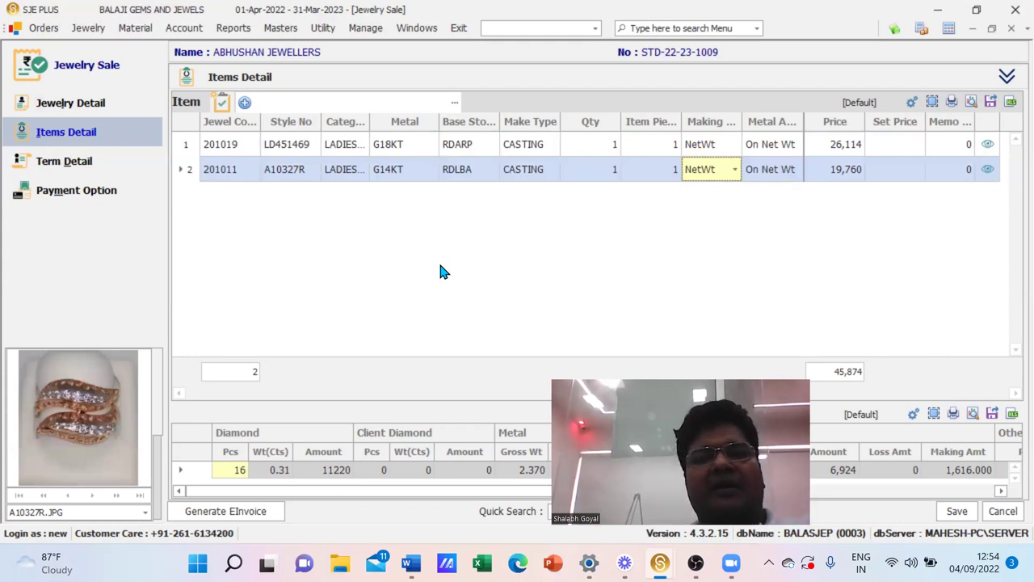
# Change the making chart of item 201019 to NetWt + Diamond and accept updating its making rates.
pyautogui.click(732, 150)
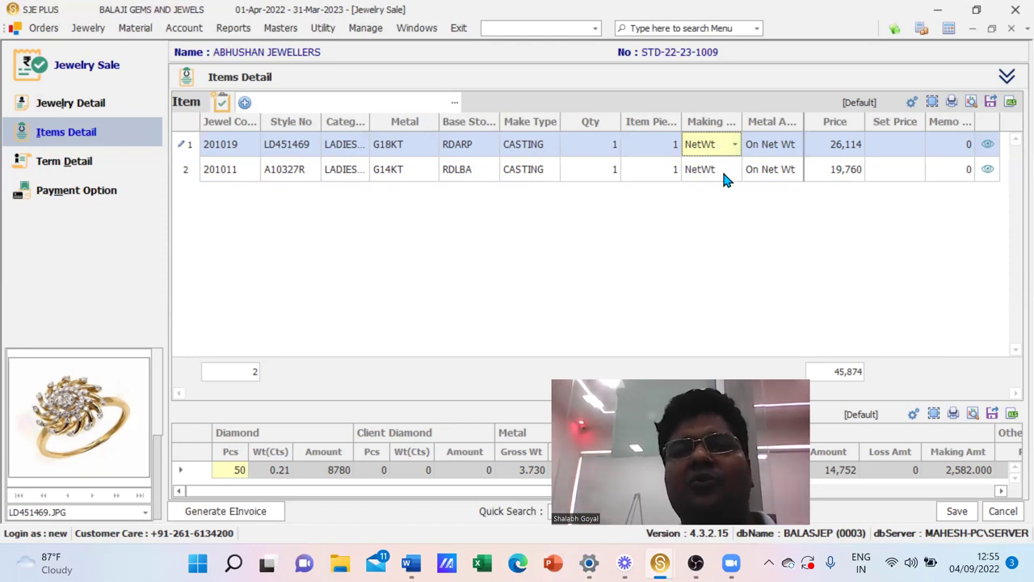
pyautogui.click(734, 145)
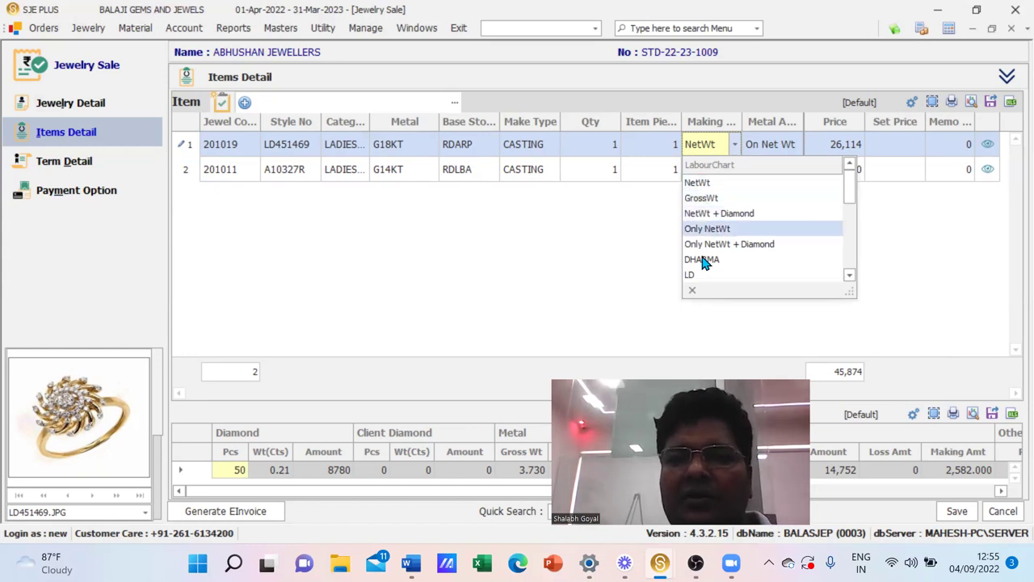
pyautogui.click(729, 215)
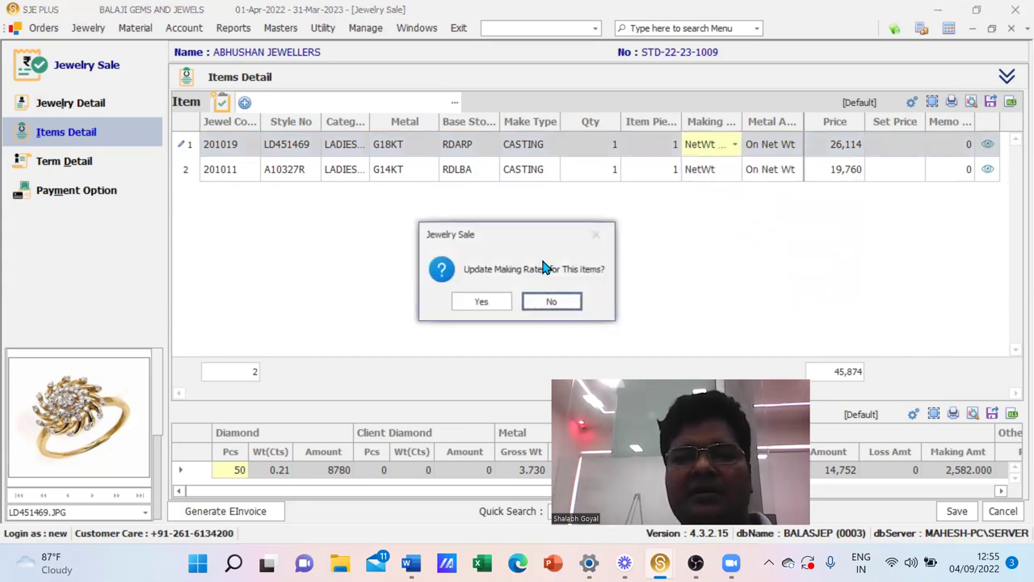
pyautogui.click(487, 302)
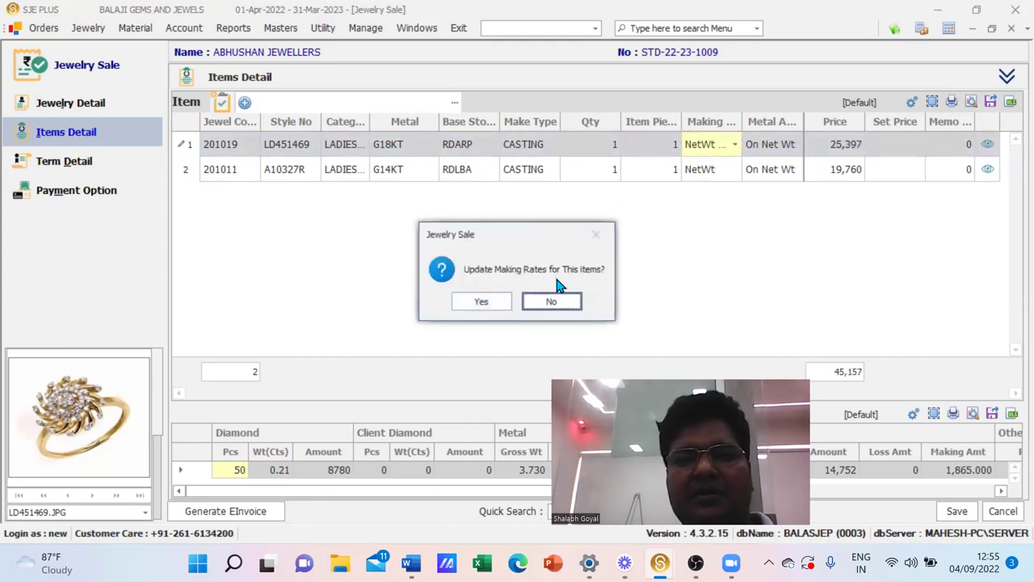
pyautogui.click(498, 303)
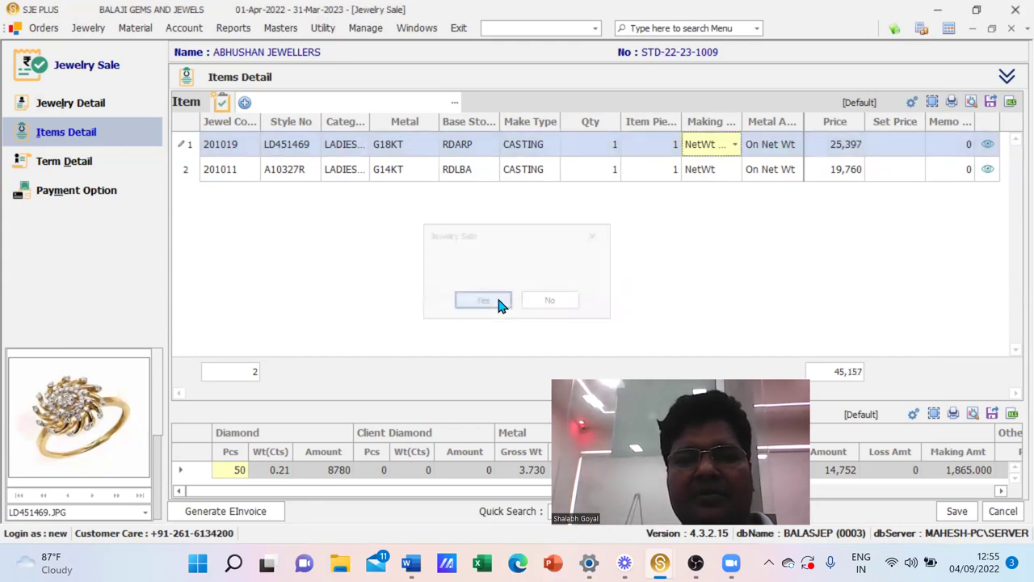
# Change the making chart of item 201011 to NetWt + Diamond and accept updating its making rates.
pyautogui.click(722, 176)
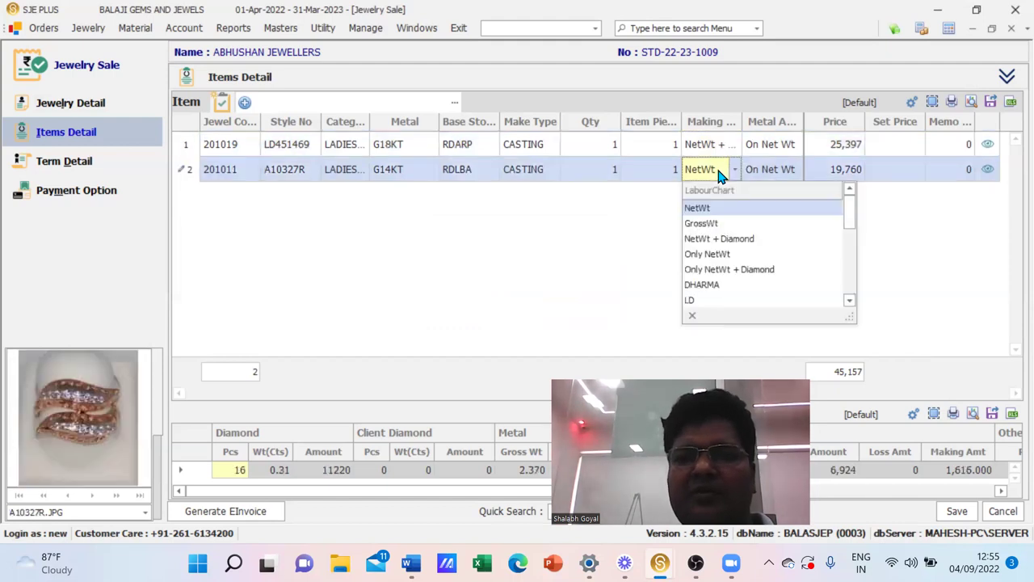
pyautogui.click(715, 239)
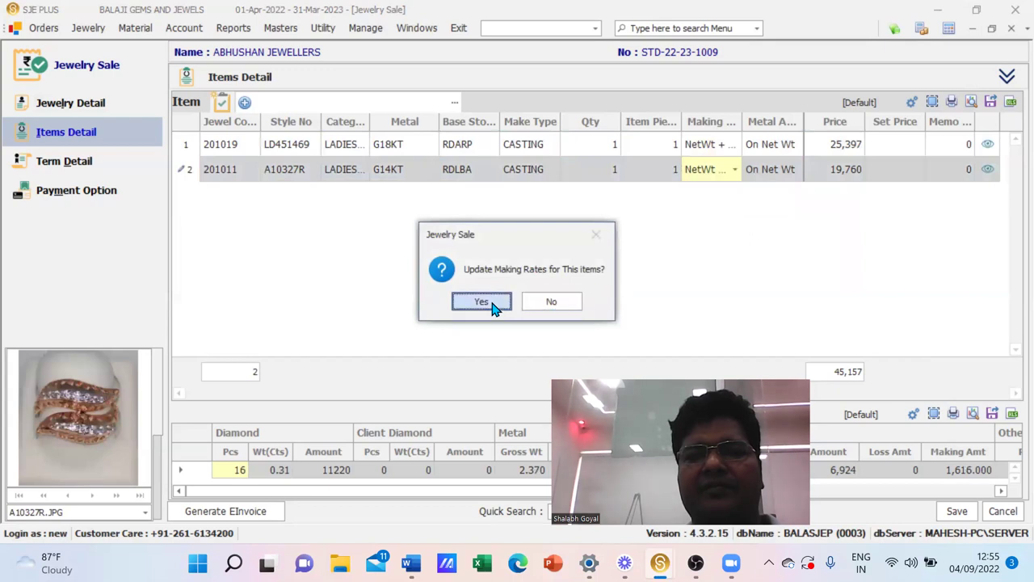
pyautogui.click(492, 305)
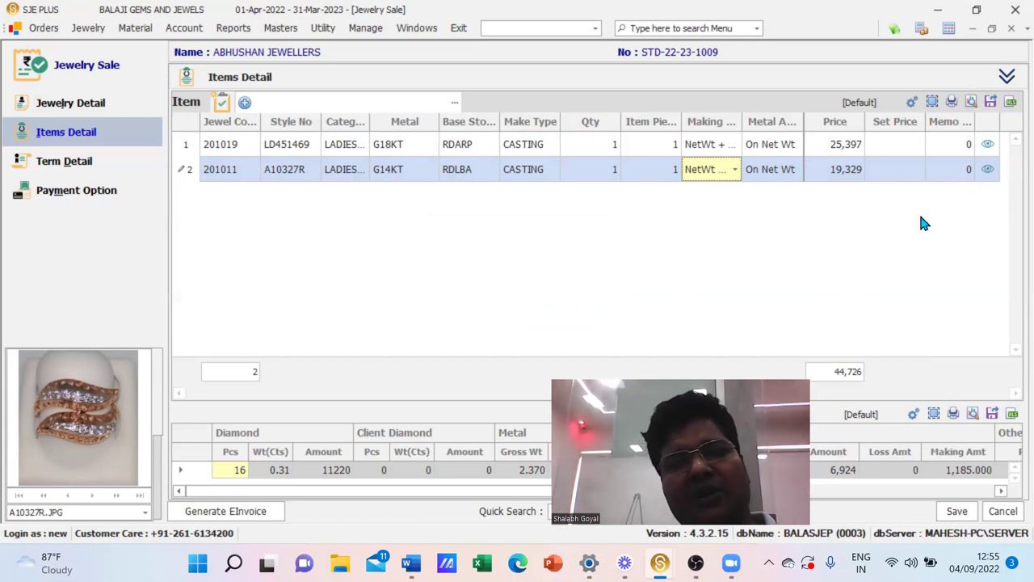
# Try a loss of 5% in the labour detail of item 201019, reset it to 0 and close the item detail.
pyautogui.click(988, 145)
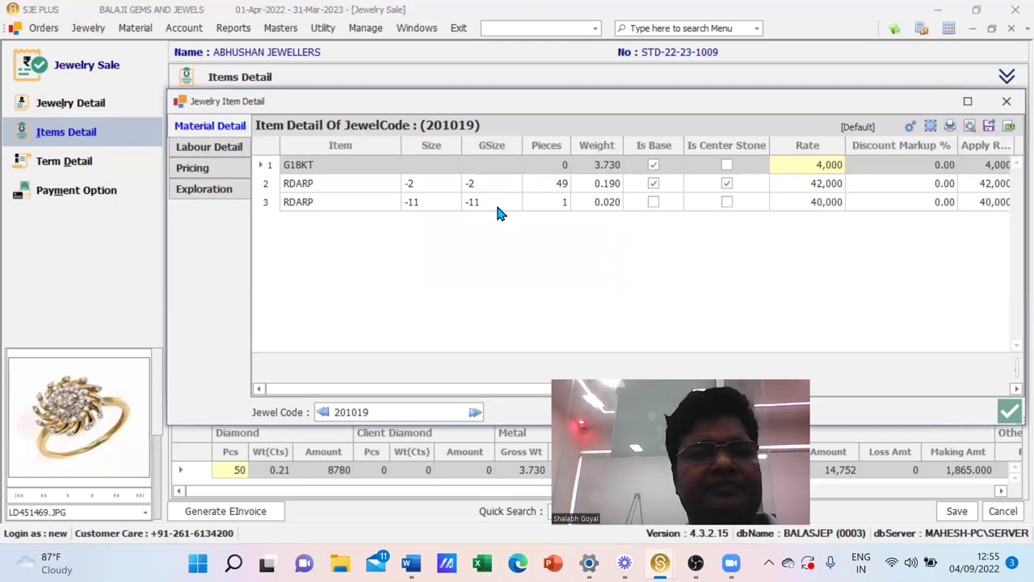
pyautogui.click(224, 150)
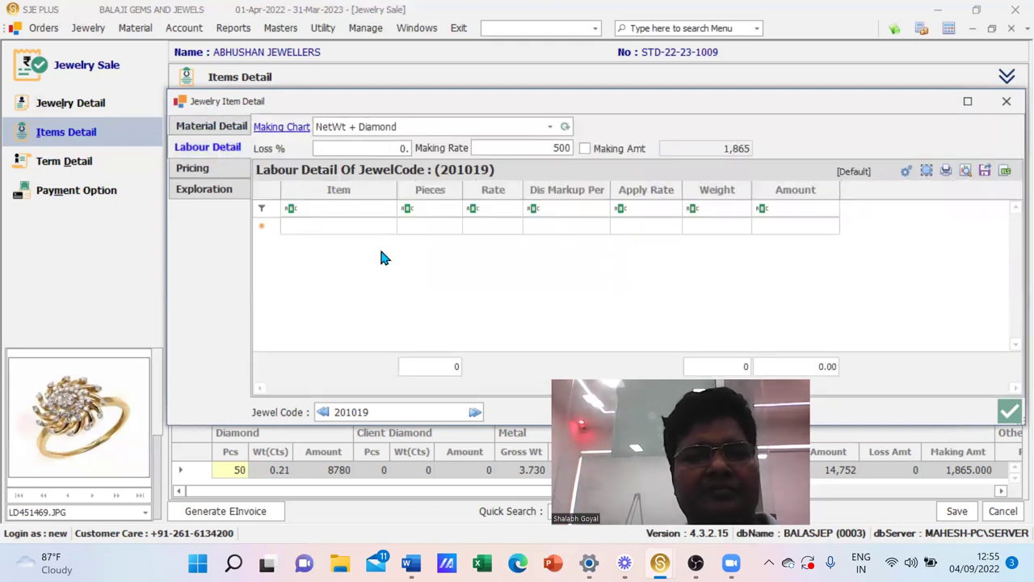
pyautogui.click(402, 146)
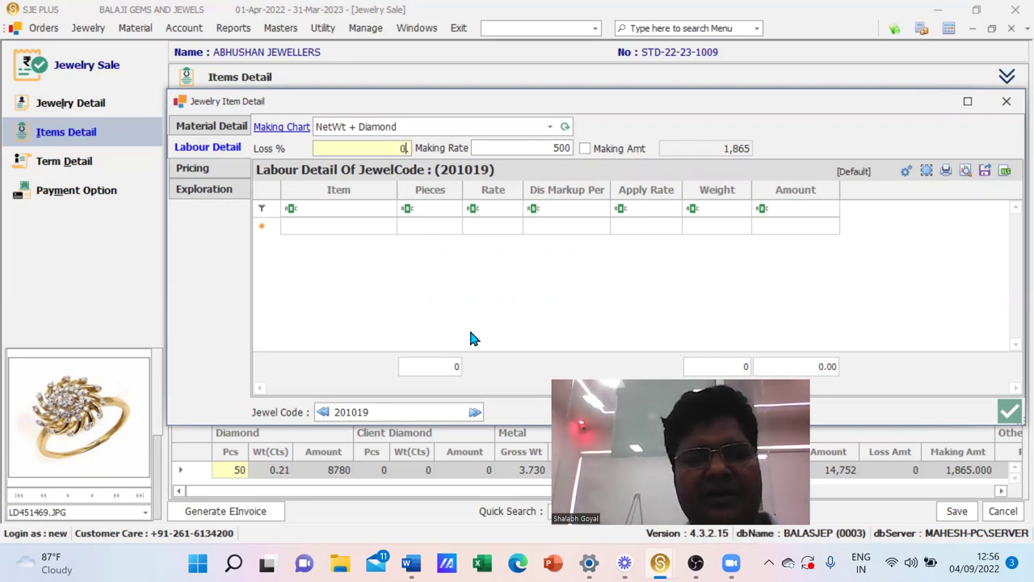
pyautogui.write('5')
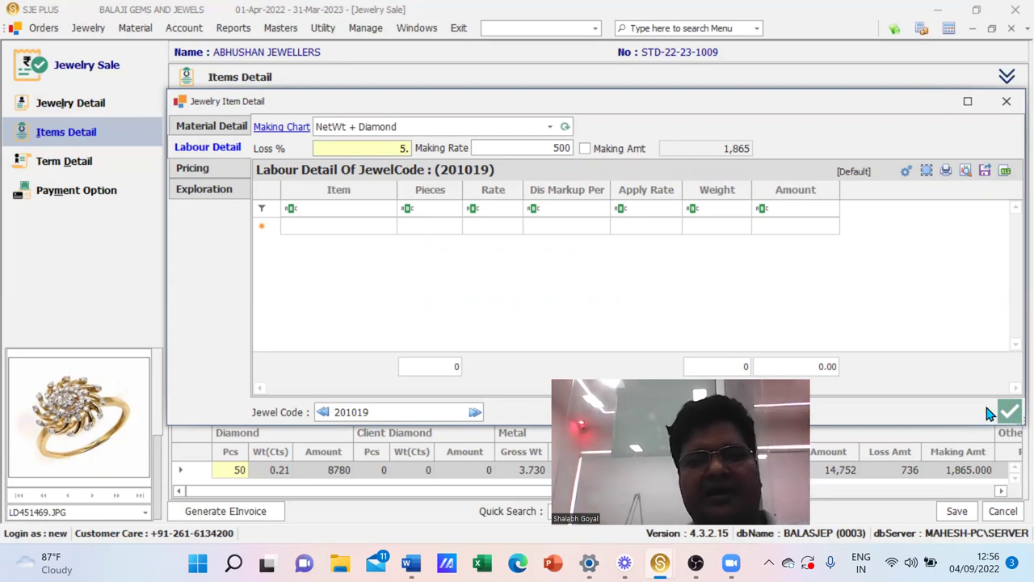
pyautogui.press('BackSpace')
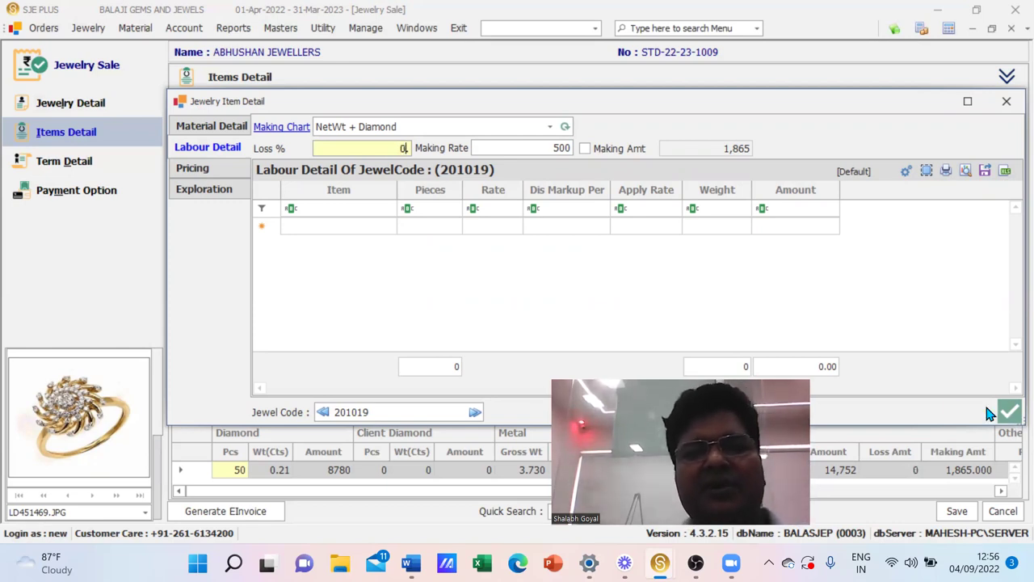
pyautogui.click(1008, 413)
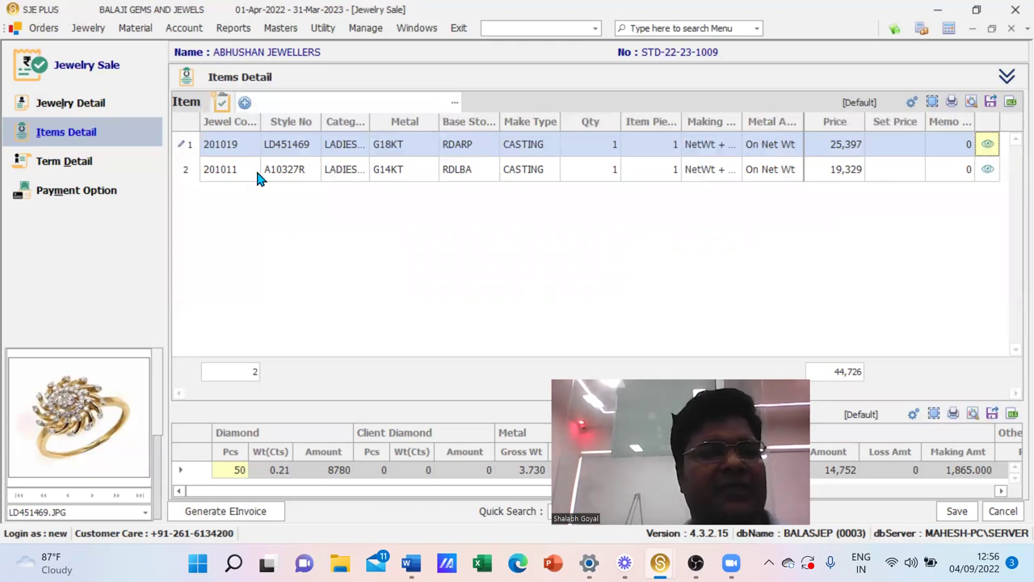
# Open the shipping, taxes and discount entries from the sale's jewelry detail and set the certificate charges amount to 364.
pyautogui.click(68, 107)
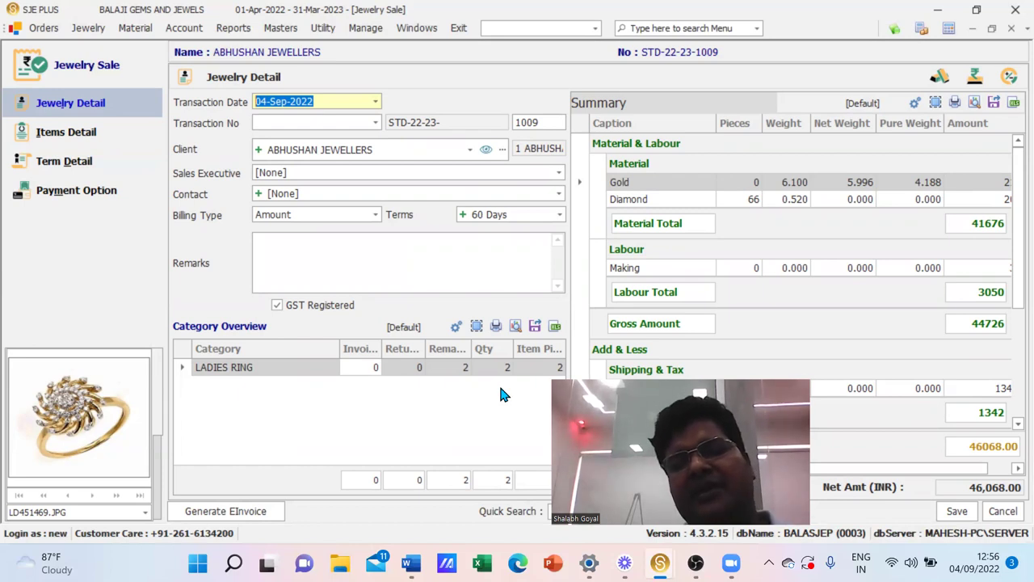
pyautogui.click(1009, 78)
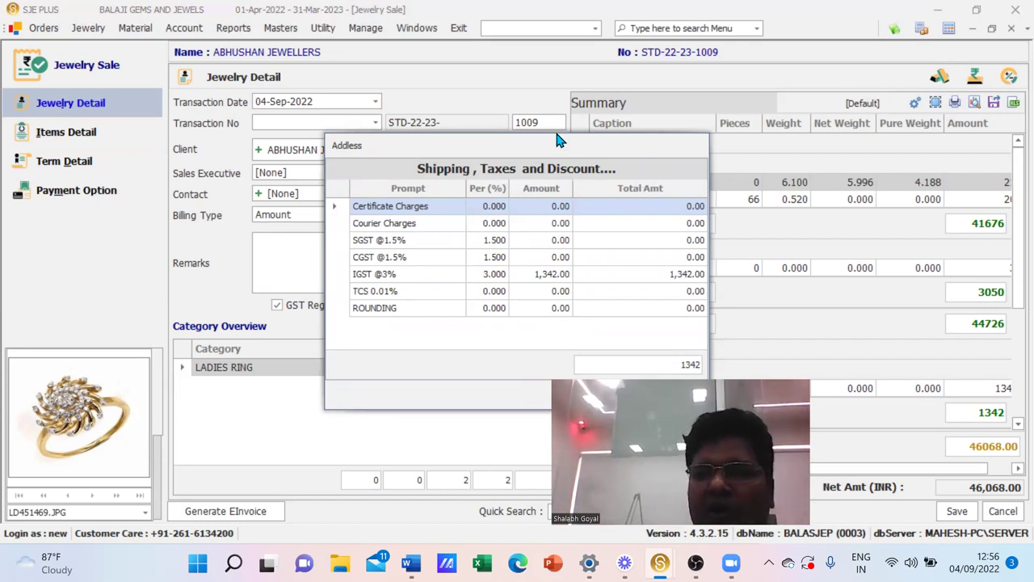
pyautogui.moveTo(557, 140); pyautogui.dragTo(386, 112)
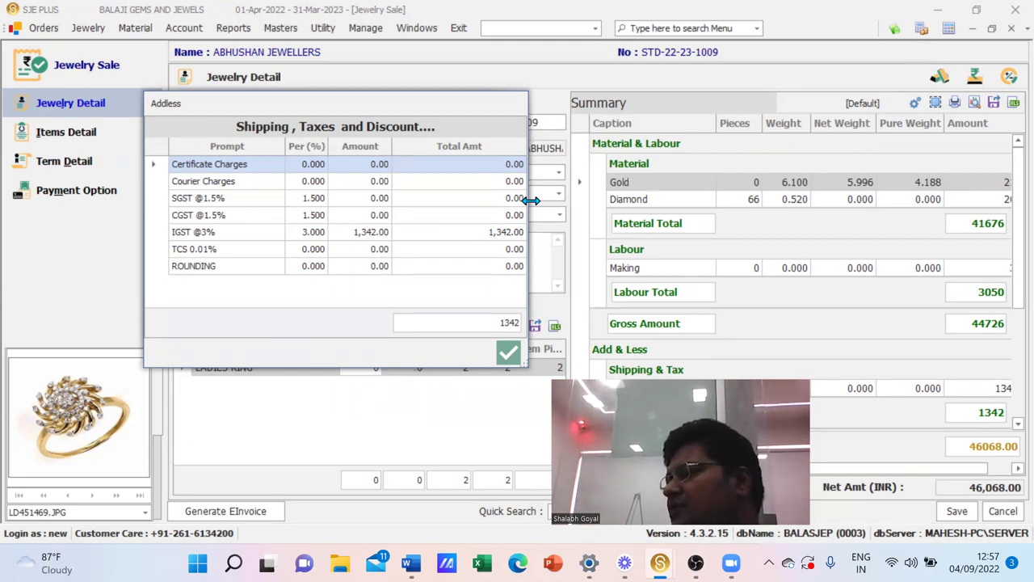
pyautogui.click(370, 171)
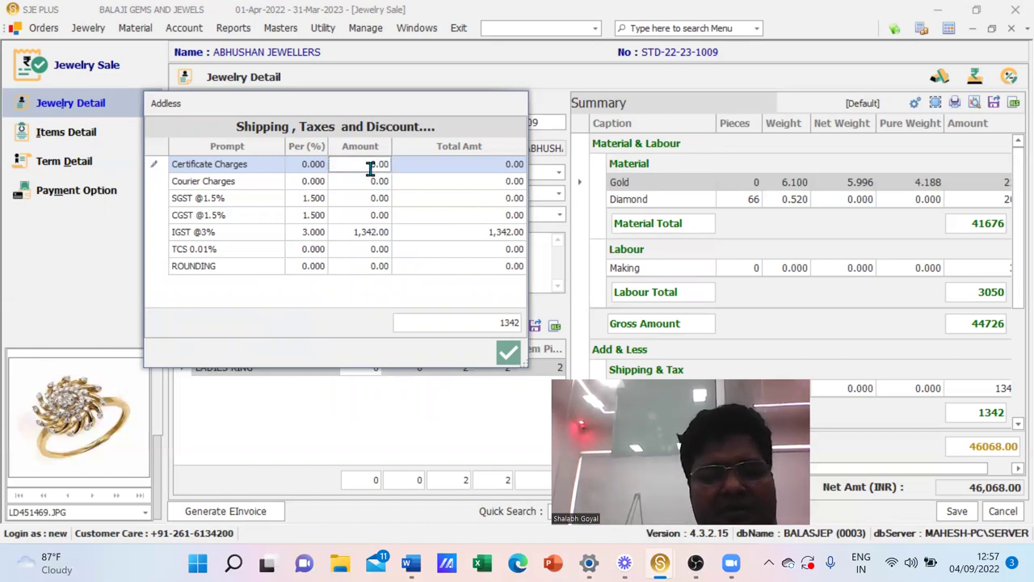
pyautogui.write('3640')
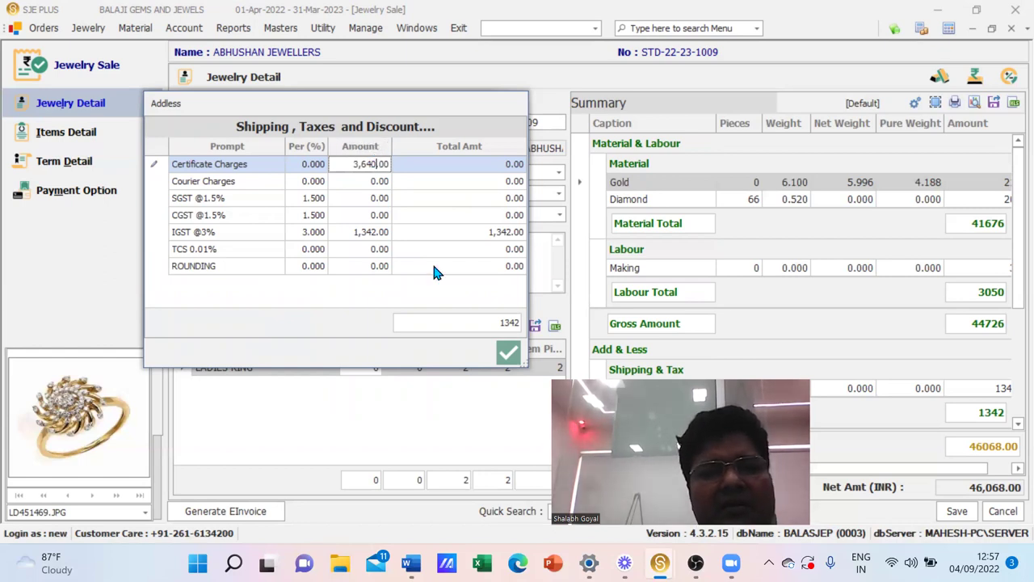
pyautogui.press('BackSpace')
pyautogui.press('Return')
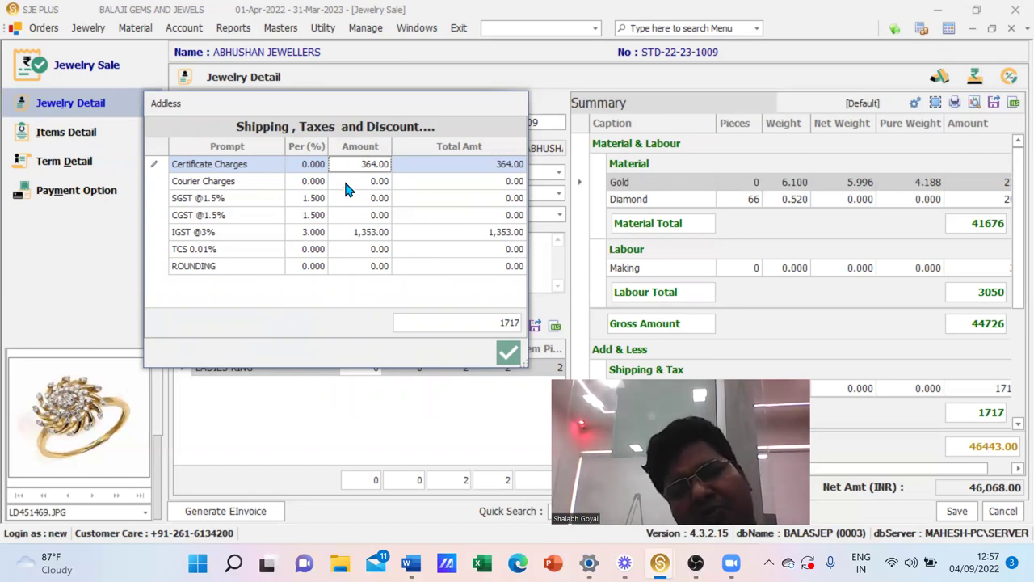
# Set the courier charges amount to 400 and apply the shipping, taxes and discount entries.
pyautogui.click(375, 185)
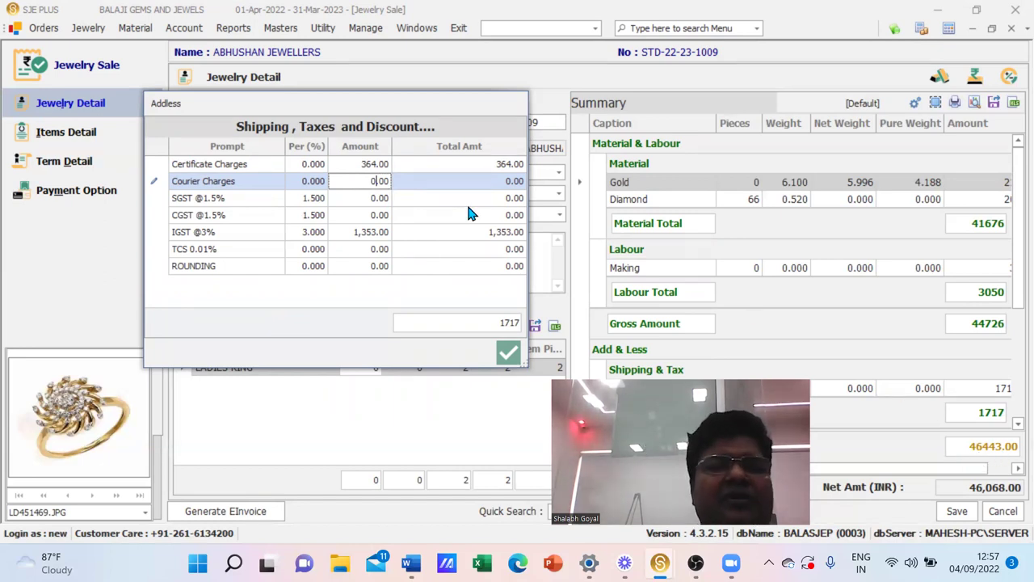
pyautogui.write('00')
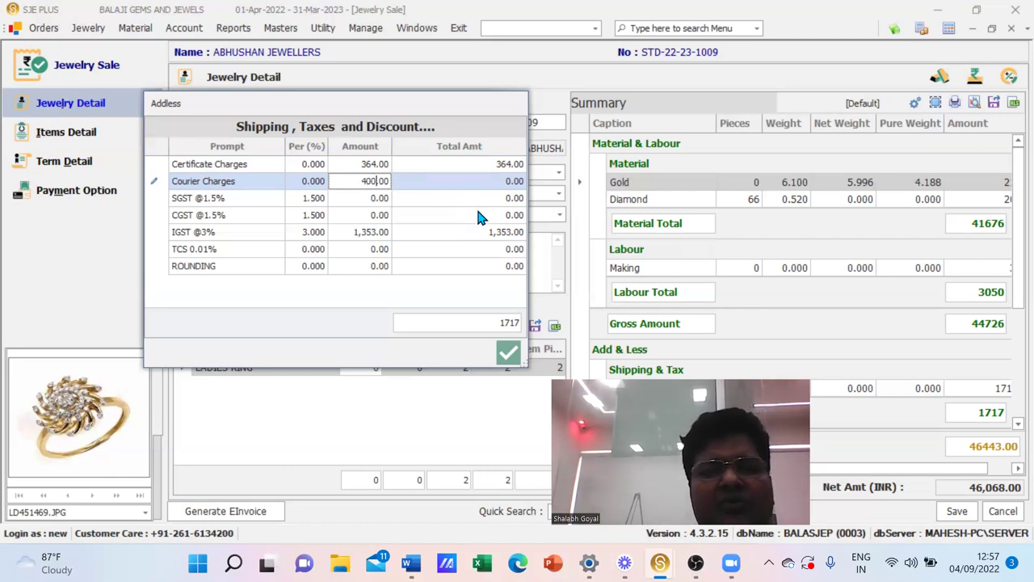
pyautogui.click(508, 353)
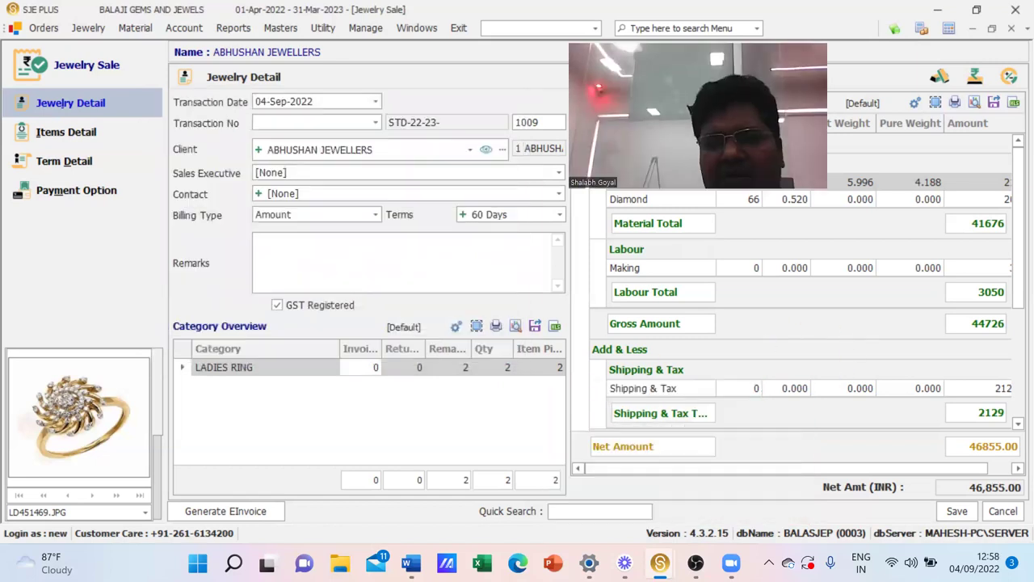
# Save the jewelry sale and return to the list of sales.
pyautogui.click(667, 418)
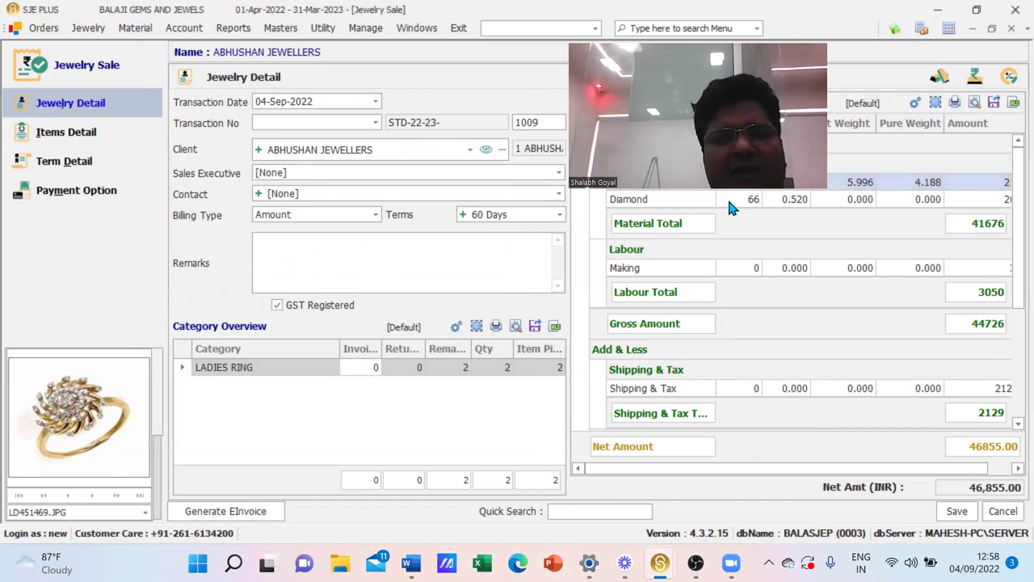
pyautogui.click(954, 509)
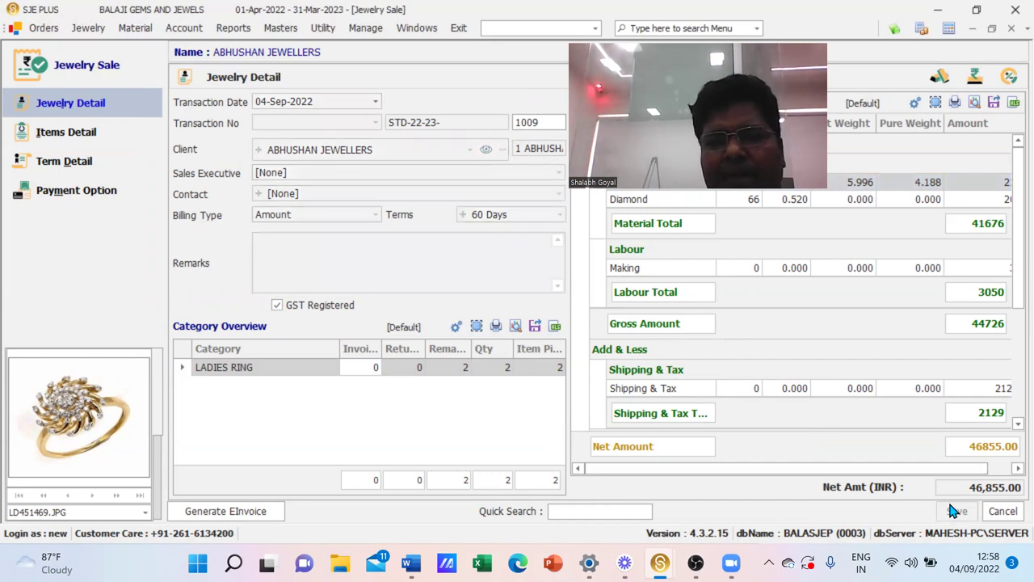
pyautogui.click(1006, 512)
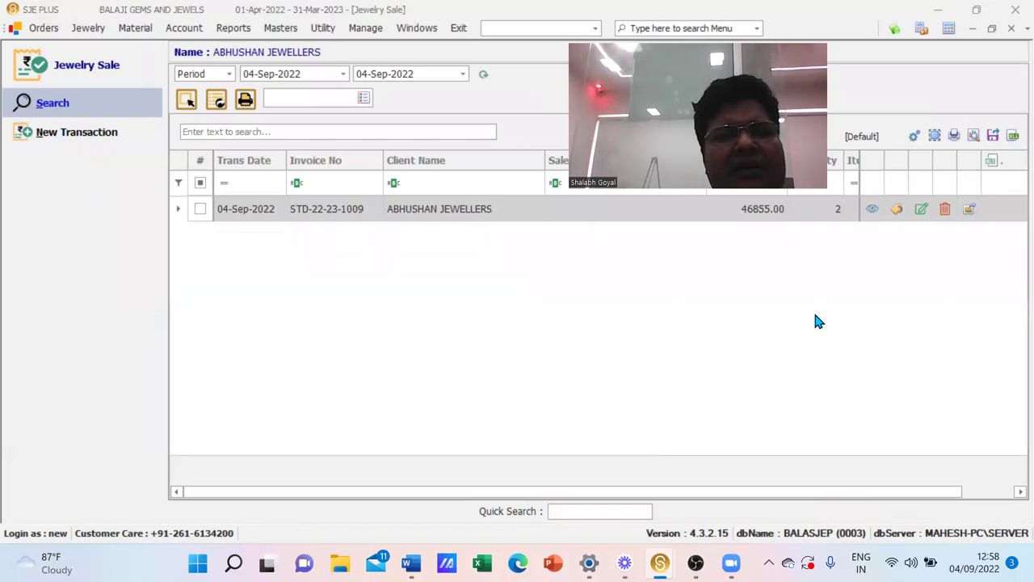
# Generate print previews of the Labour Invoice GST and Packing List WoSize reports for sale STD-22-23-1009.
pyautogui.click(199, 210)
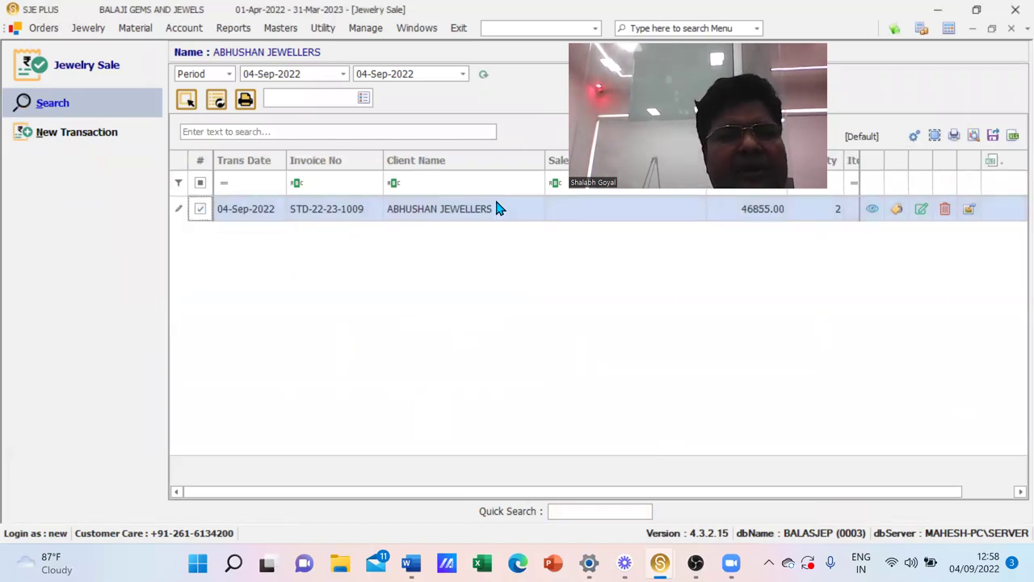
pyautogui.click(245, 98)
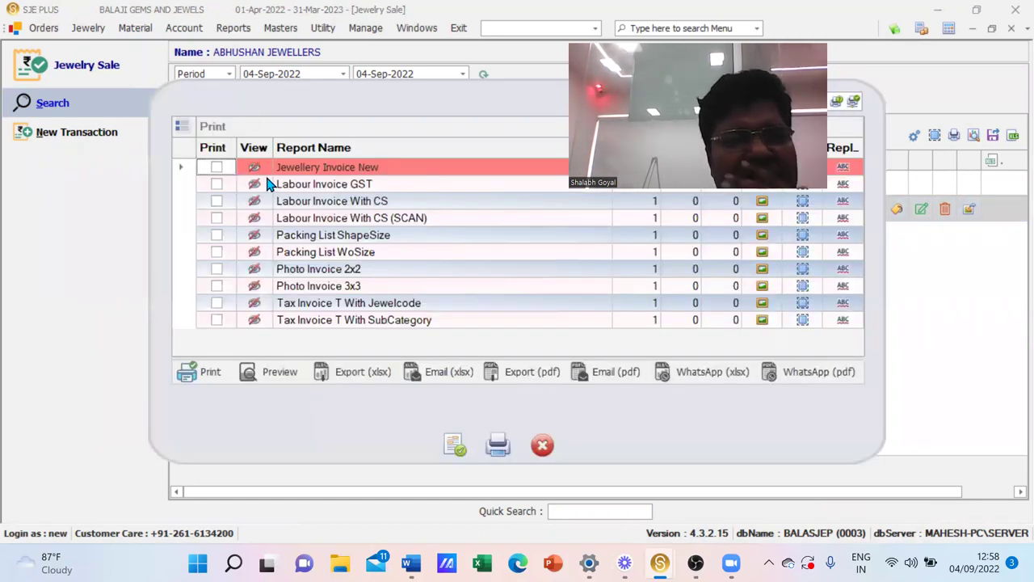
pyautogui.click(218, 185)
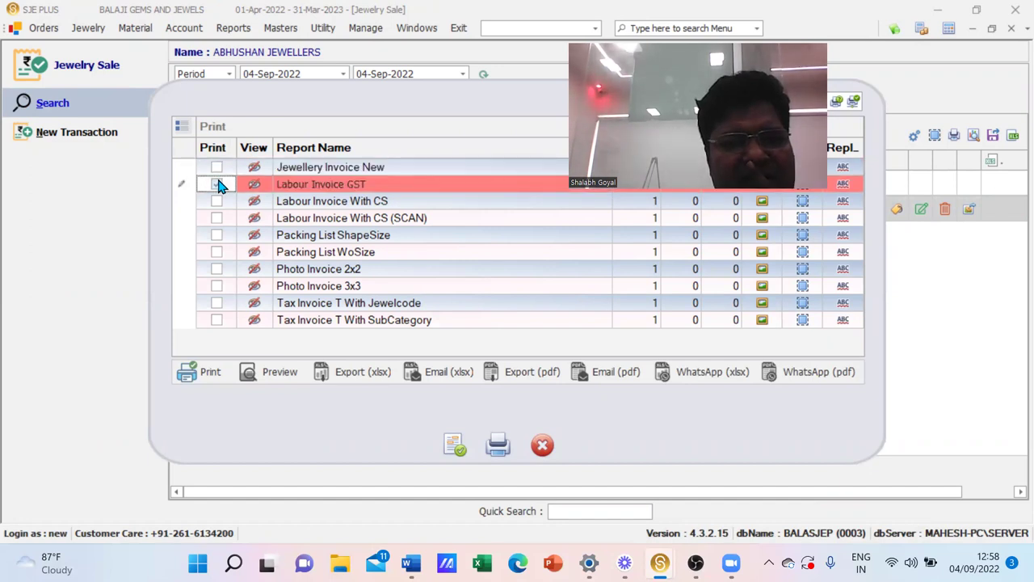
pyautogui.click(217, 184)
pyautogui.click(216, 252)
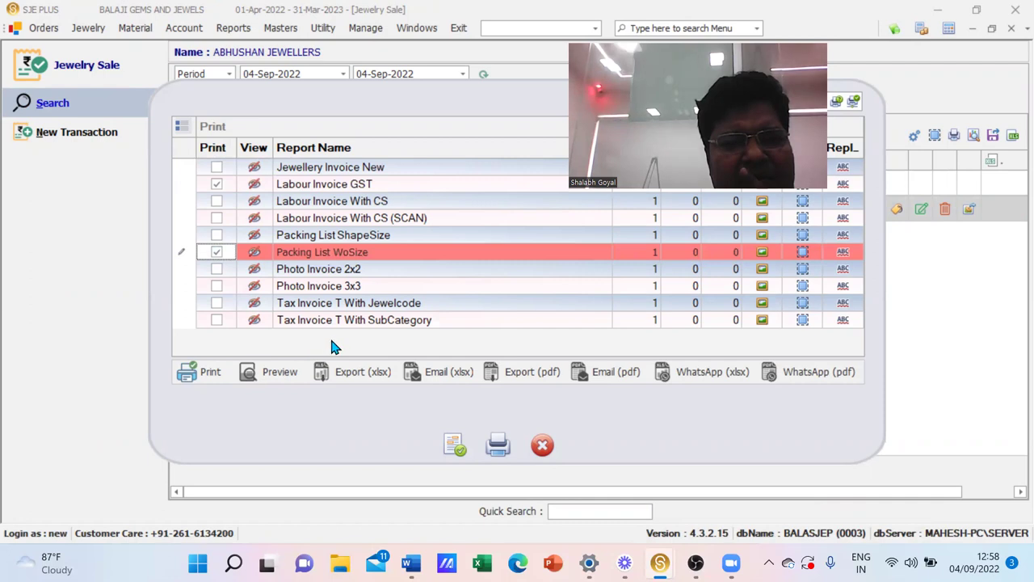
pyautogui.click(264, 374)
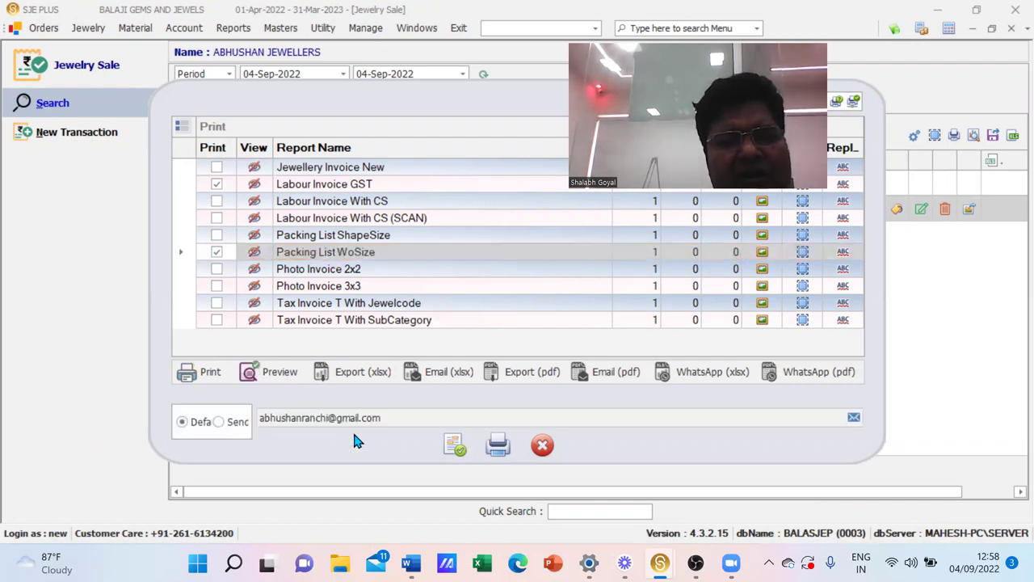
pyautogui.click(497, 445)
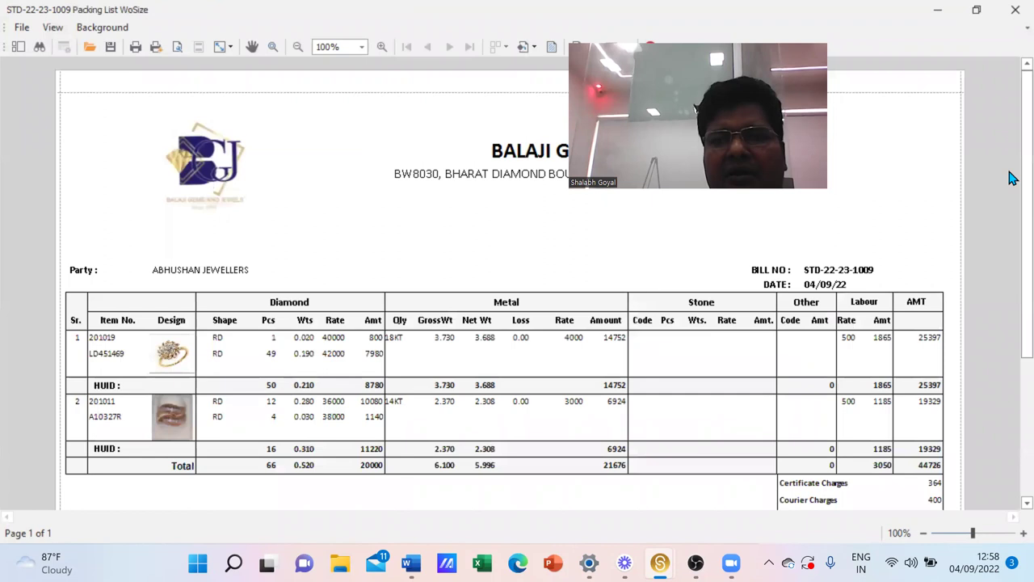
# Examine the item details, charges and totals in the packing list and labour invoice previews, closing each one.
pyautogui.scroll(-3, 1012, 162)
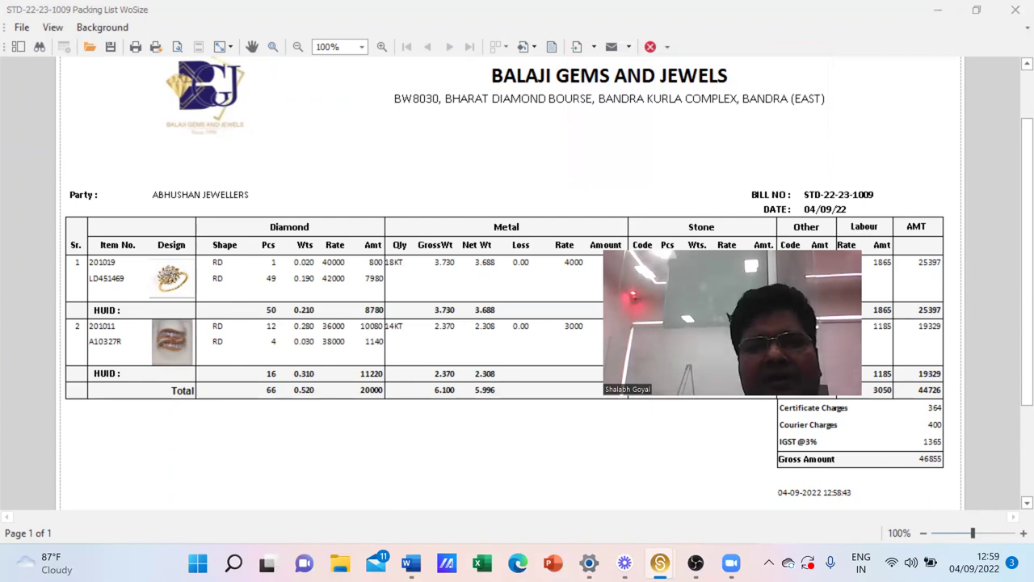
pyautogui.click(650, 49)
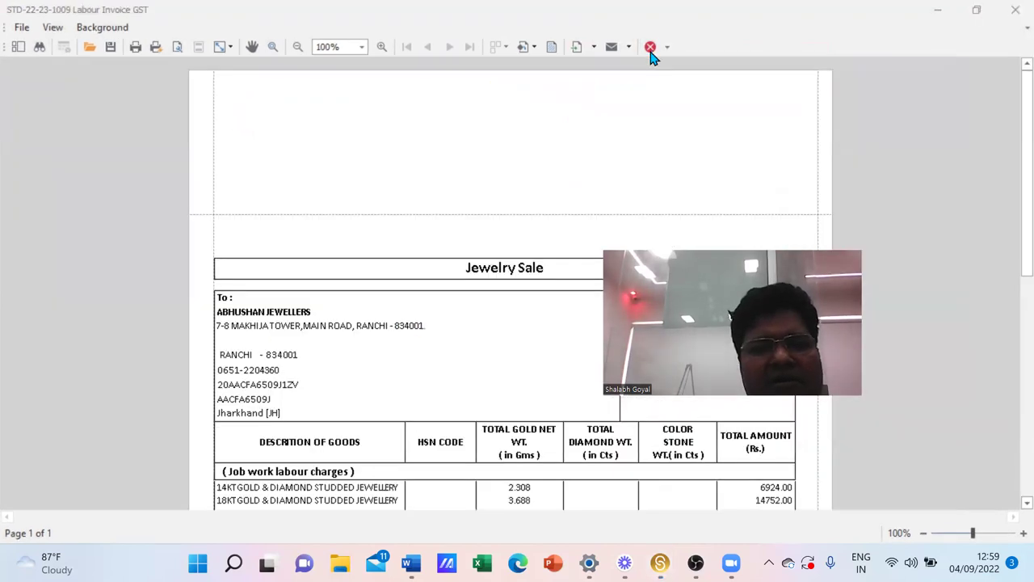
pyautogui.scroll(-5, 1010, 170)
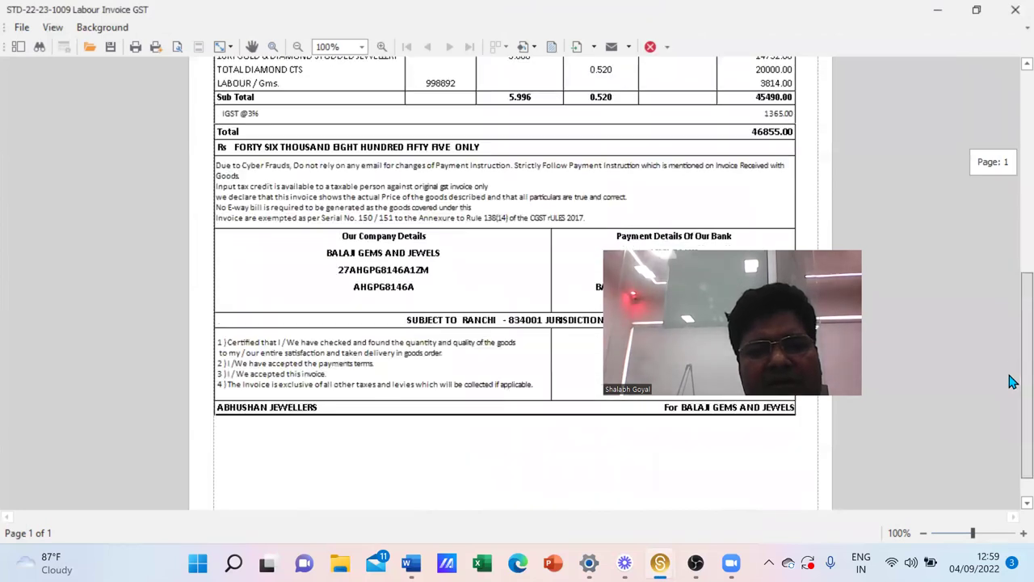
pyautogui.scroll(-5, 1014, 372)
pyautogui.scroll(2, 1014, 357)
pyautogui.scroll(4, 996, 251)
pyautogui.scroll(1, 993, 236)
pyautogui.scroll(-1, 991, 242)
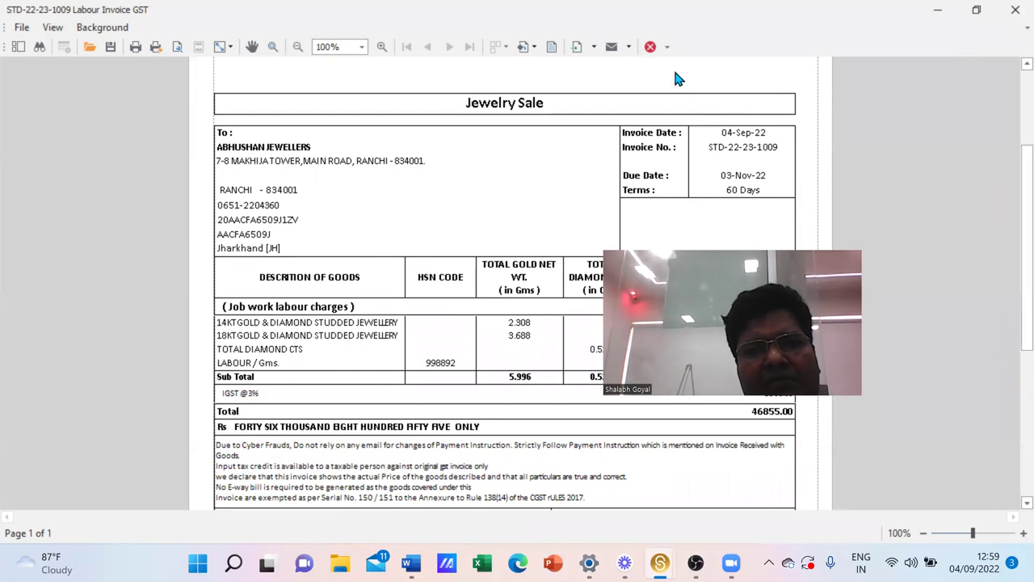
pyautogui.click(652, 49)
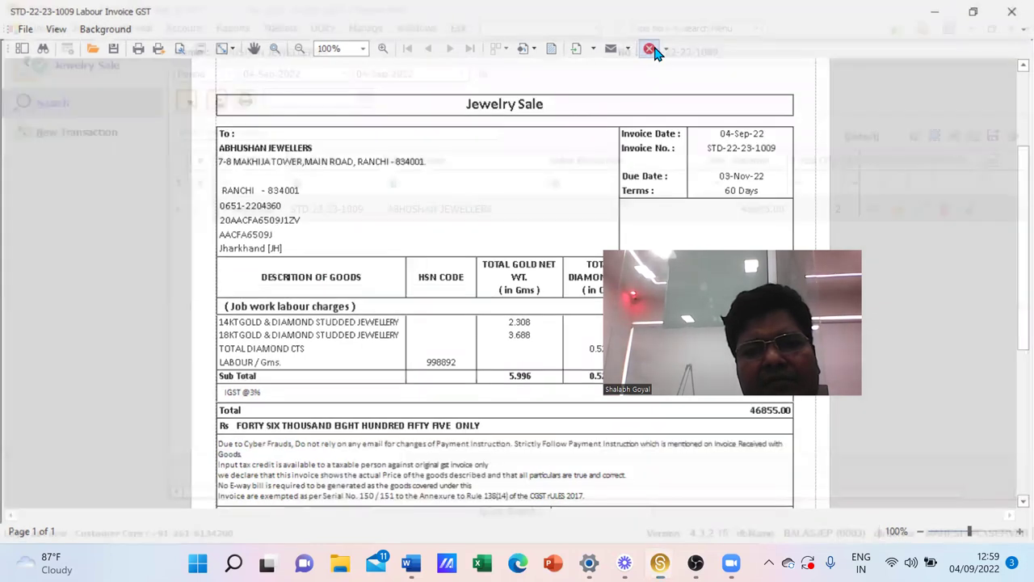